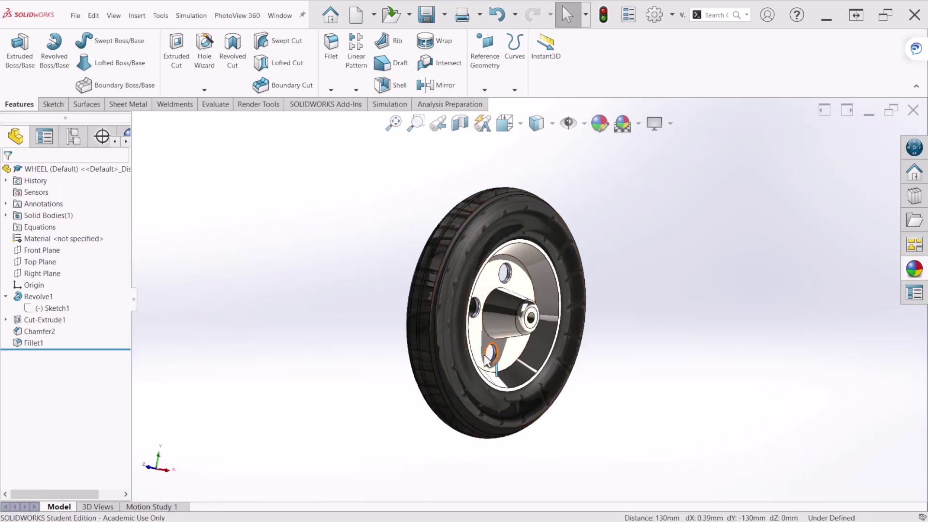
- Orbit the finished wheel, then snap its window beside the cross-section drawing in Photos
left_click(487, 359)
middle_click_drag(556, 290, 546, 266)
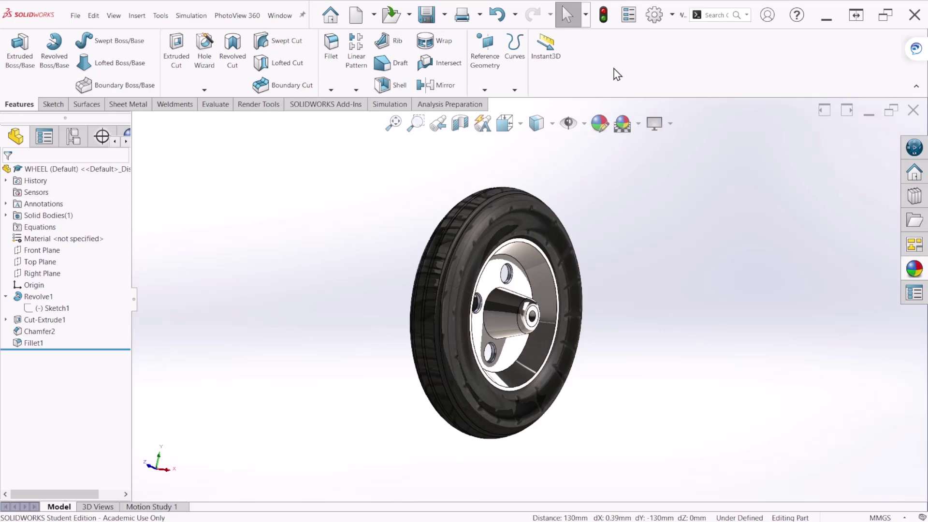
left_click_drag(732, 26, 672, 69)
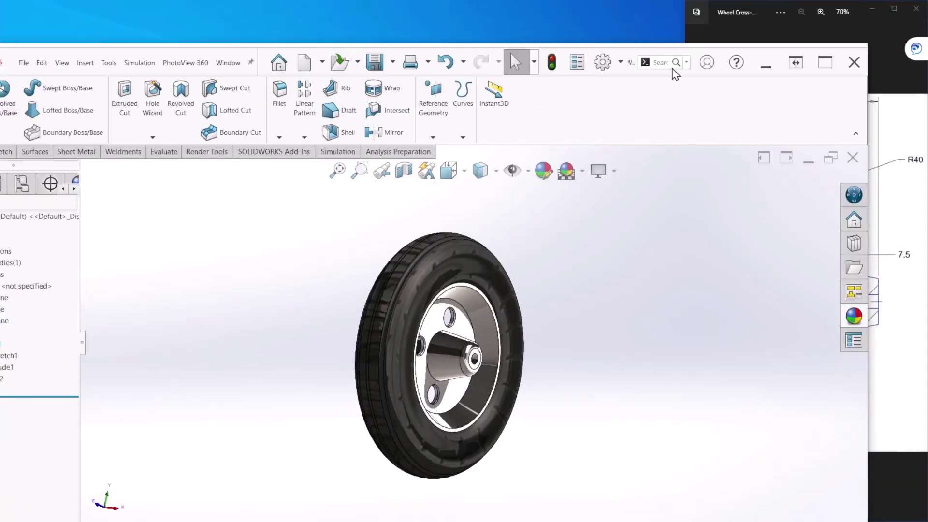
key("super+Left")
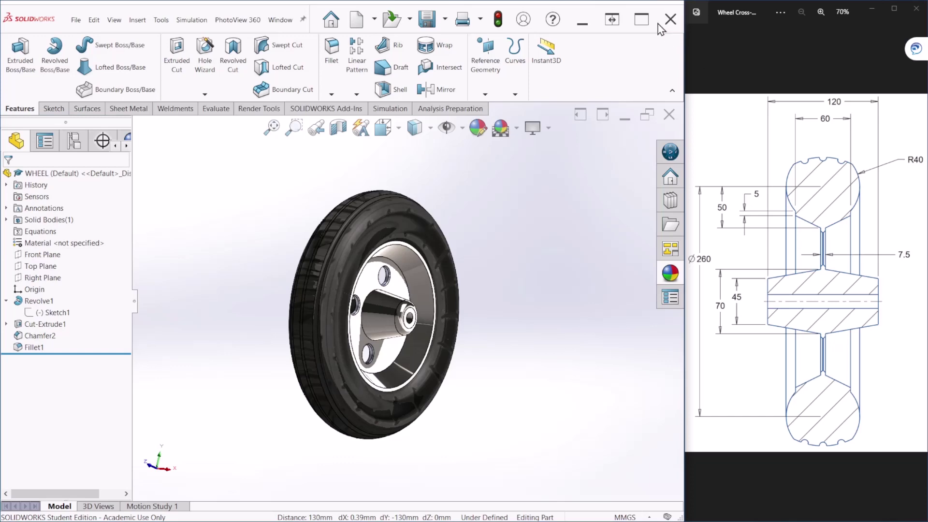
- Maximize SOLIDWORKS and create a new part document
left_click(642, 20)
left_click(356, 14)
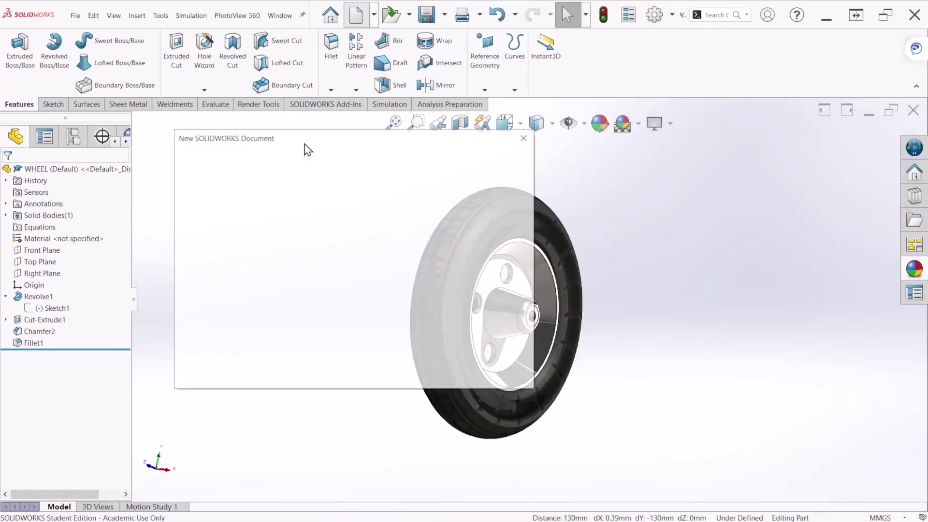
double_click(206, 182)
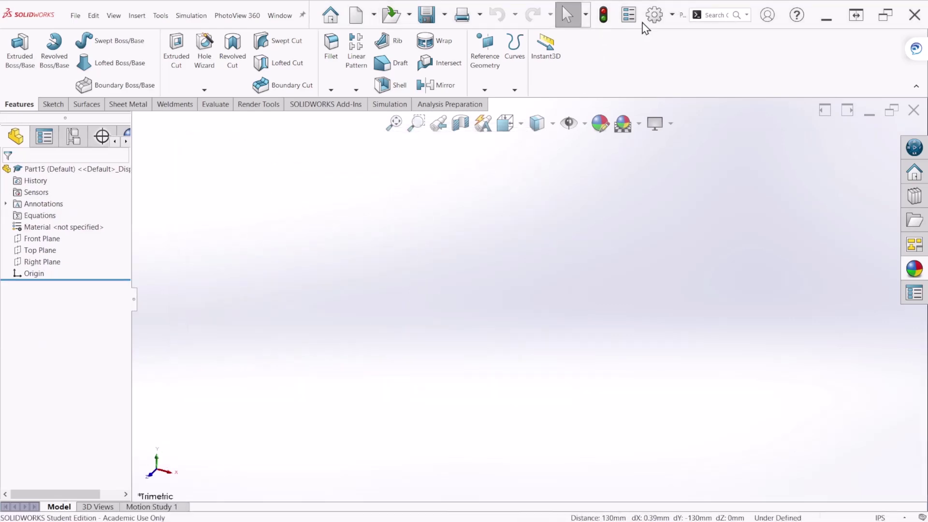
- Set the part's document units to MMGS (millimetre, gram, second)
left_click(655, 16)
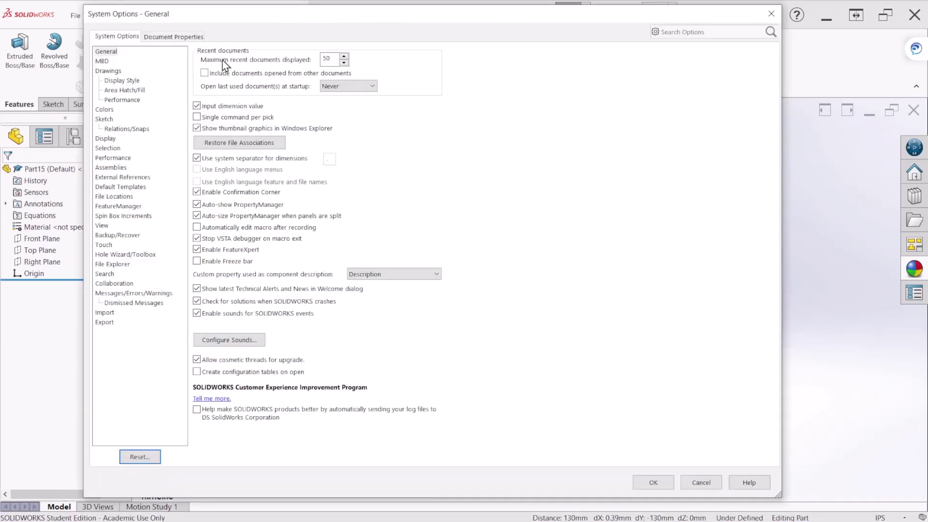
left_click(182, 38)
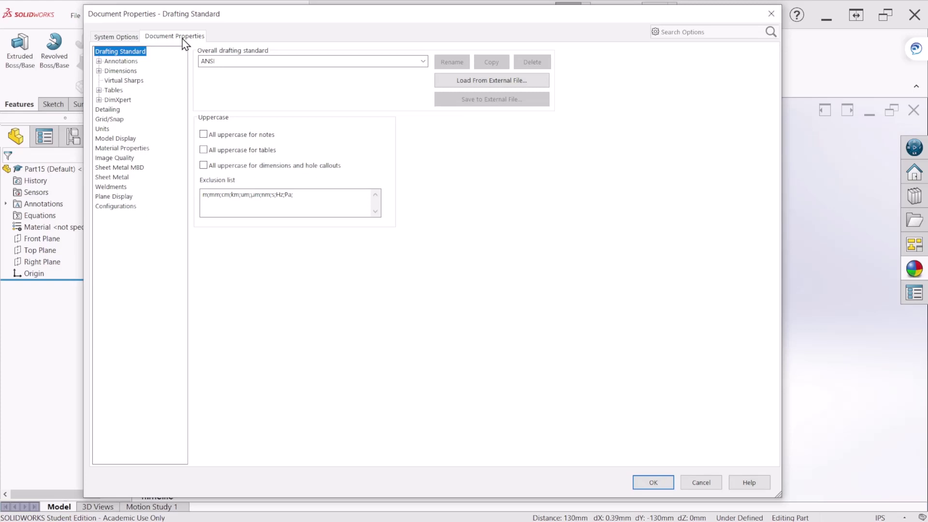
left_click(237, 61)
left_click(103, 129)
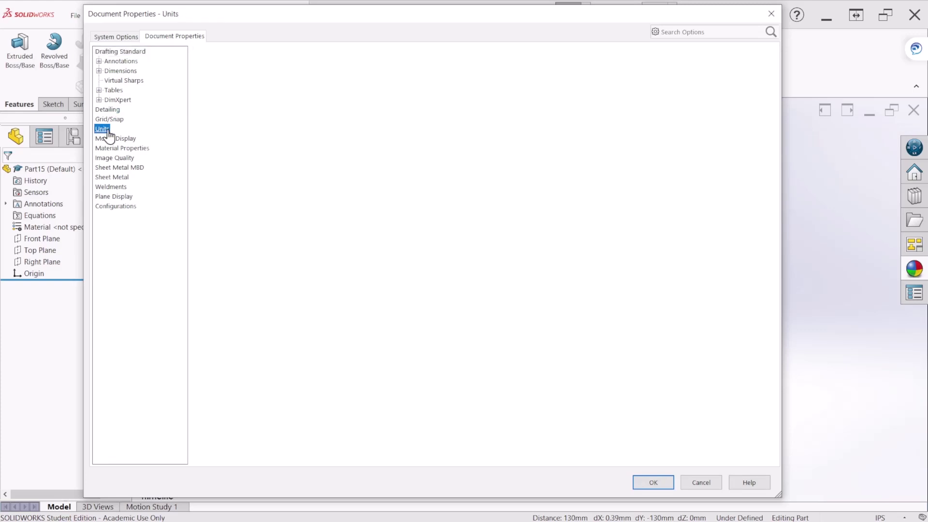
left_click(227, 82)
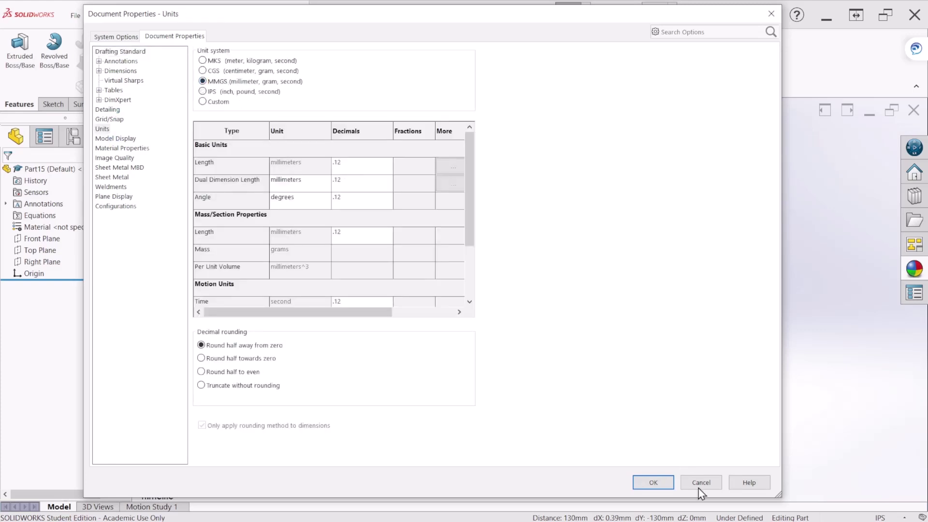
left_click(653, 482)
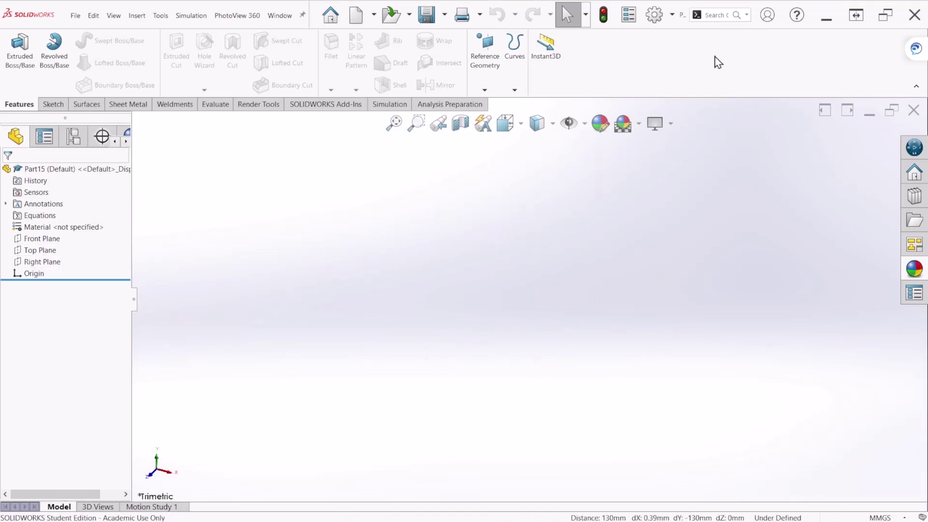
- Start a sketch on the Front Plane and draw a horizontal construction line through the origin
left_click_drag(784, 28, 744, 62)
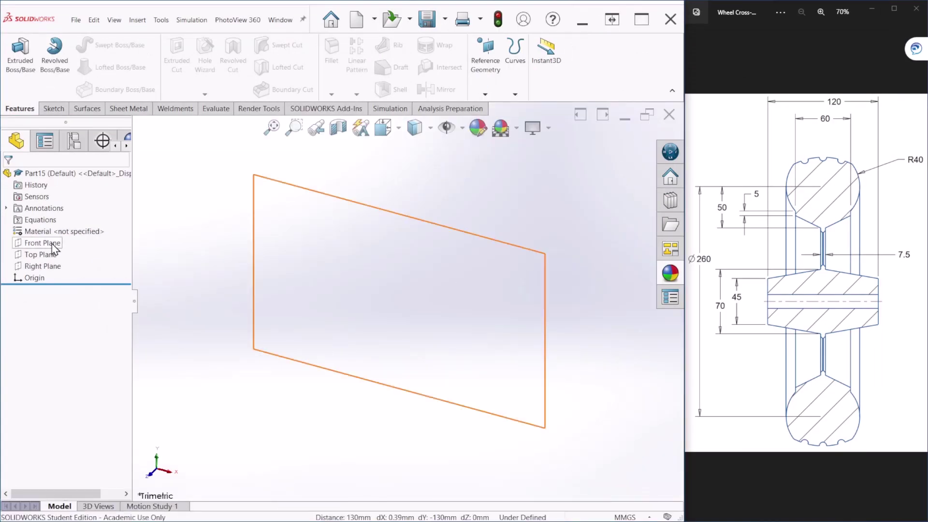
left_click(54, 249)
left_click(61, 229)
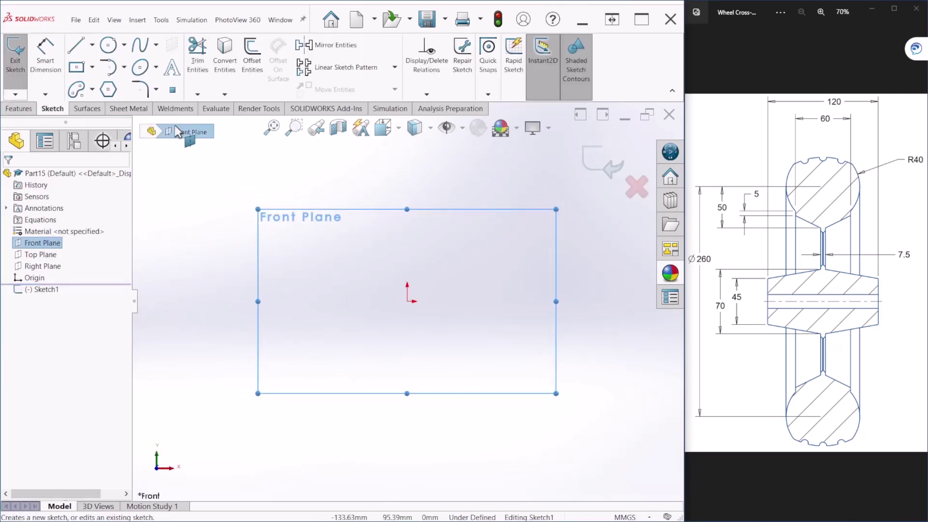
left_click(90, 45)
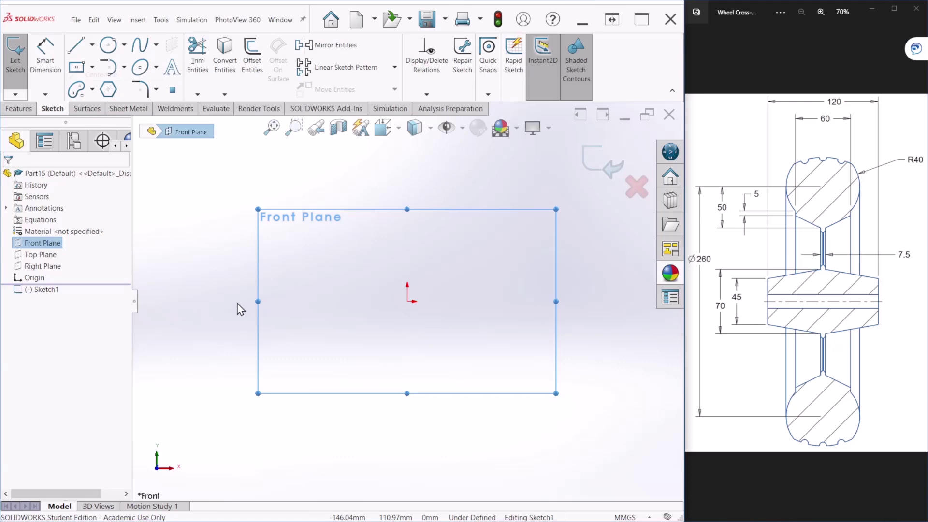
left_click(239, 301)
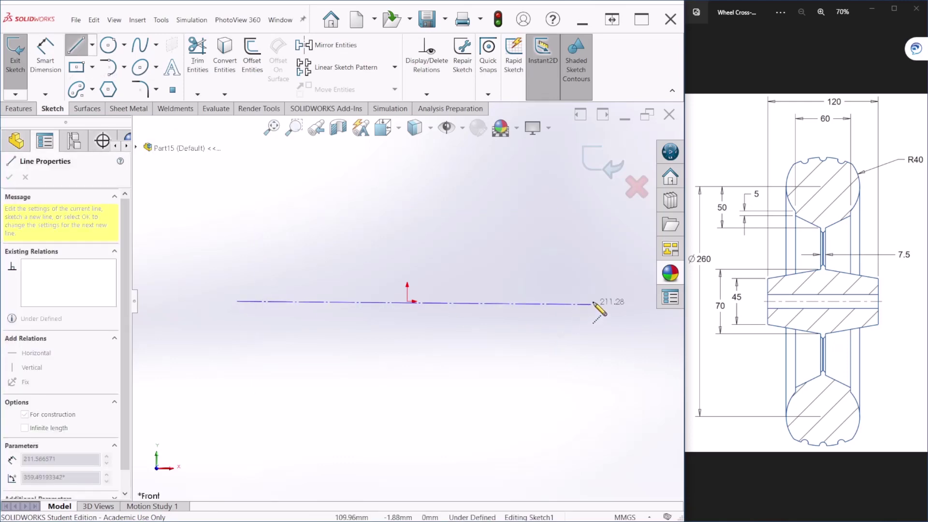
left_click(598, 301)
key("Escape")
key("Escape")
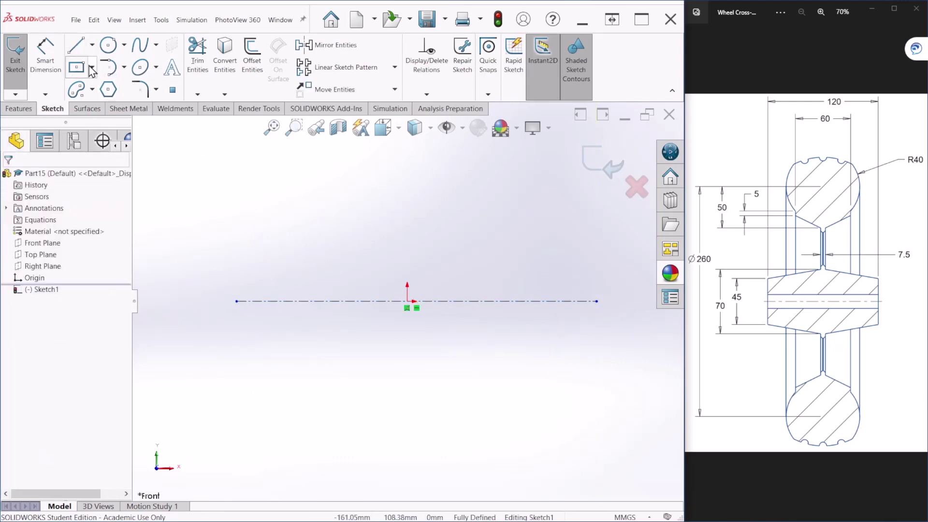
- Draw a vertical centerline through the origin, extending above and below it
left_click(92, 44)
left_click(104, 72)
left_click(407, 301)
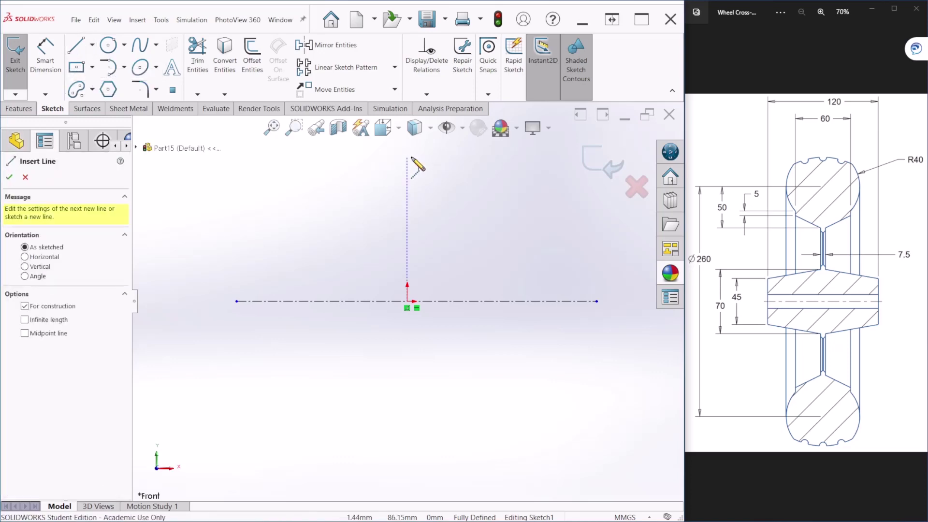
left_click(407, 158)
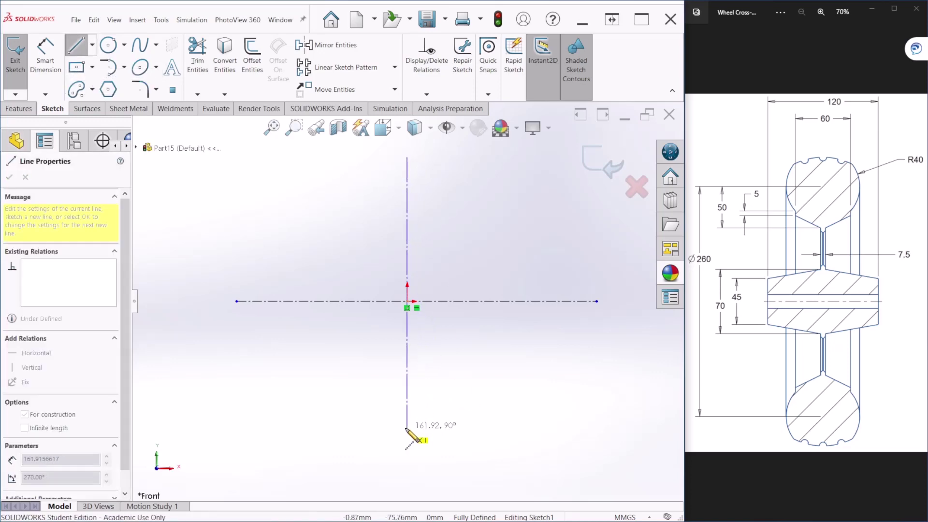
left_click(408, 451)
key("Escape")
key("Escape")
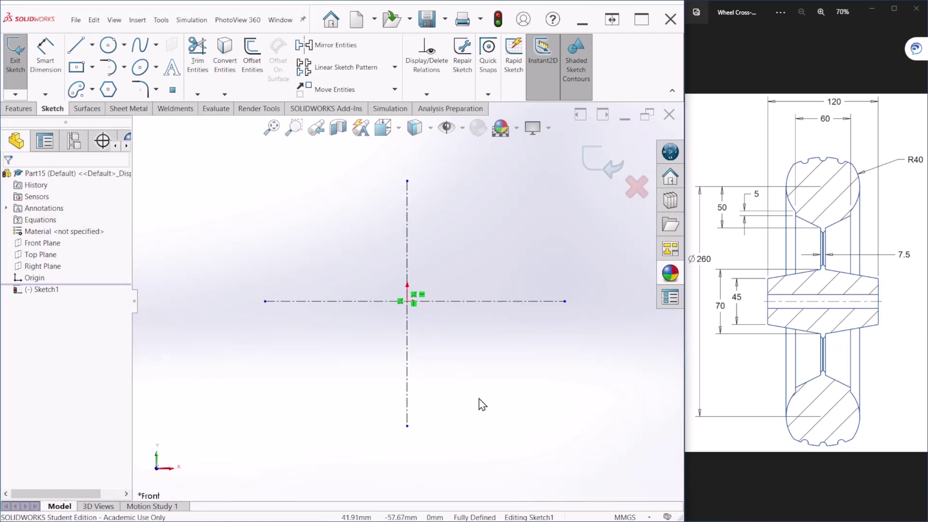
- Draw four connected lines from the vertical centerline: horizontal, short riser, sloping, then vertical
left_click(78, 50)
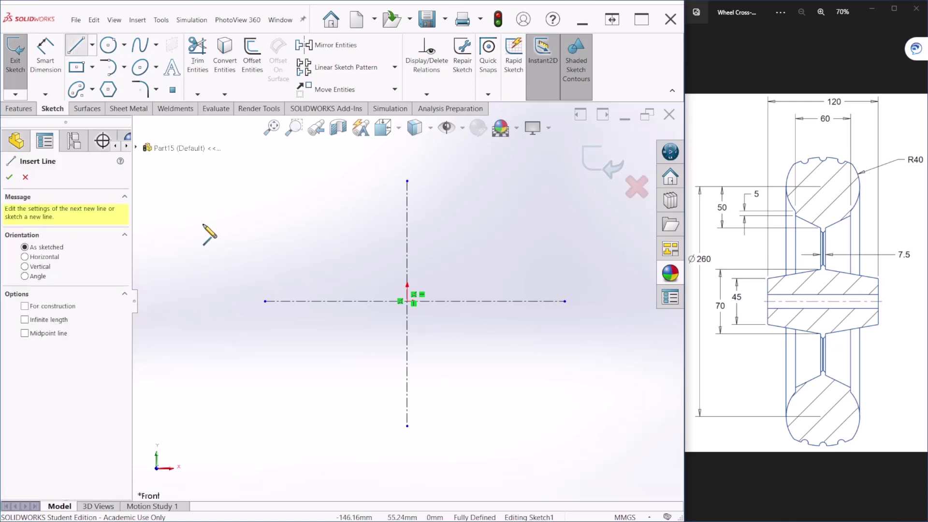
left_click(406, 280)
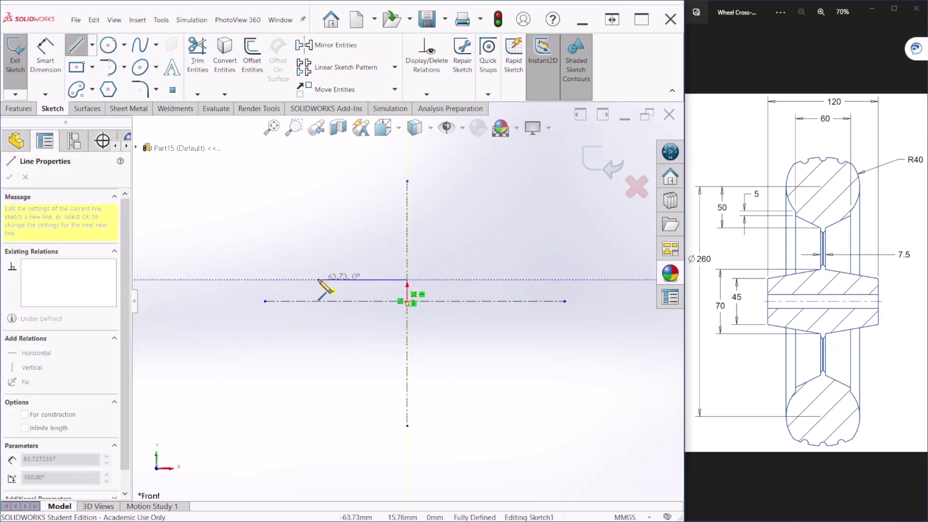
left_click(318, 280)
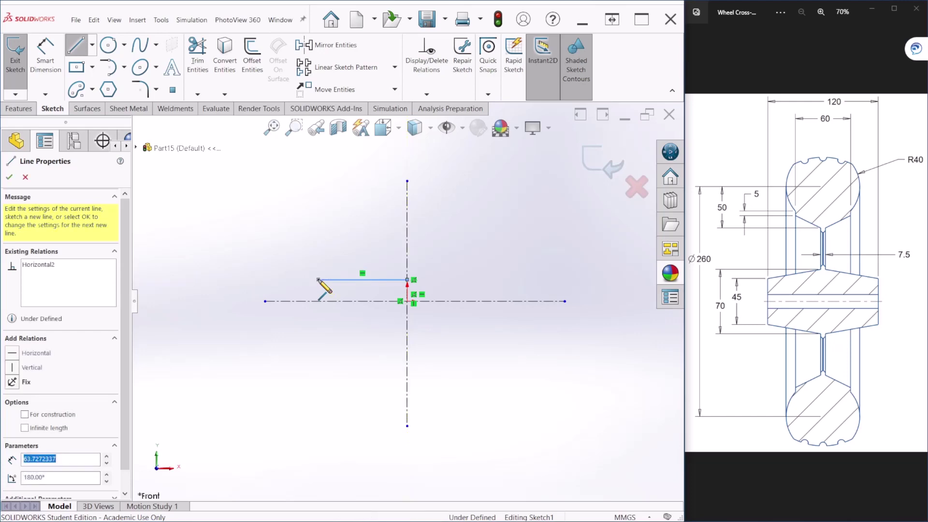
left_click(318, 258)
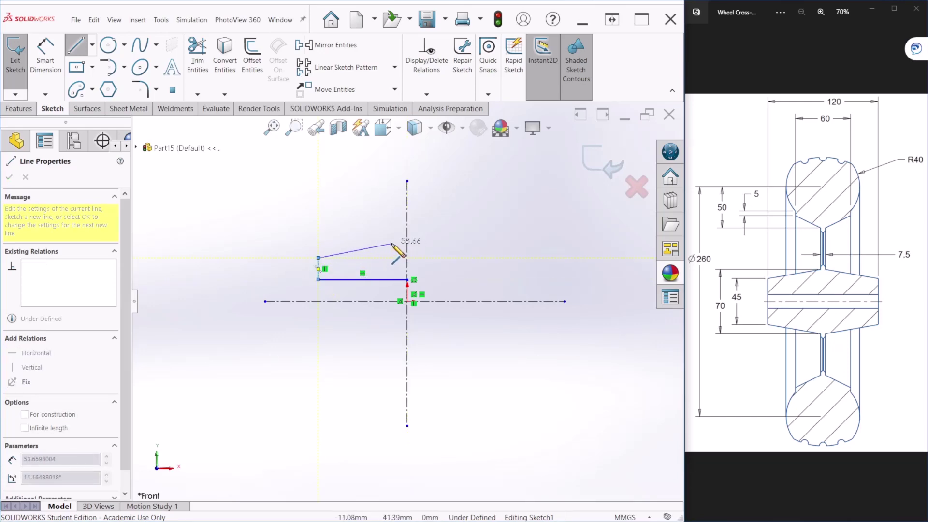
left_click(392, 244)
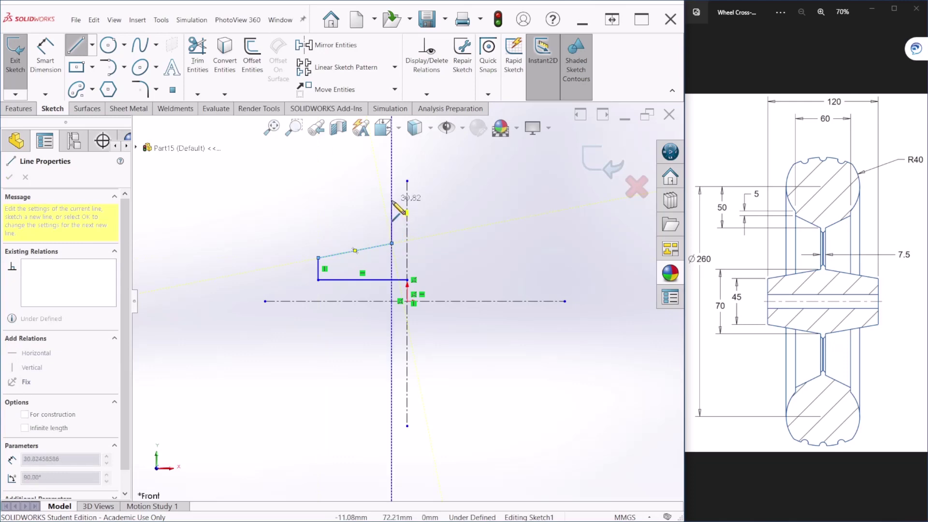
left_click(391, 200)
key("Escape")
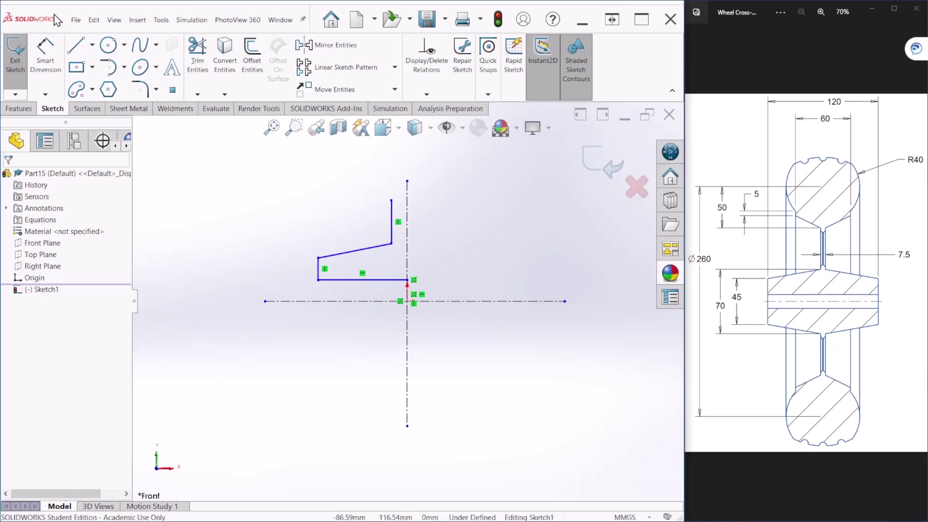
- Dimension the profile width to 120 mm and the bore line offset to 15 mm
key("d")
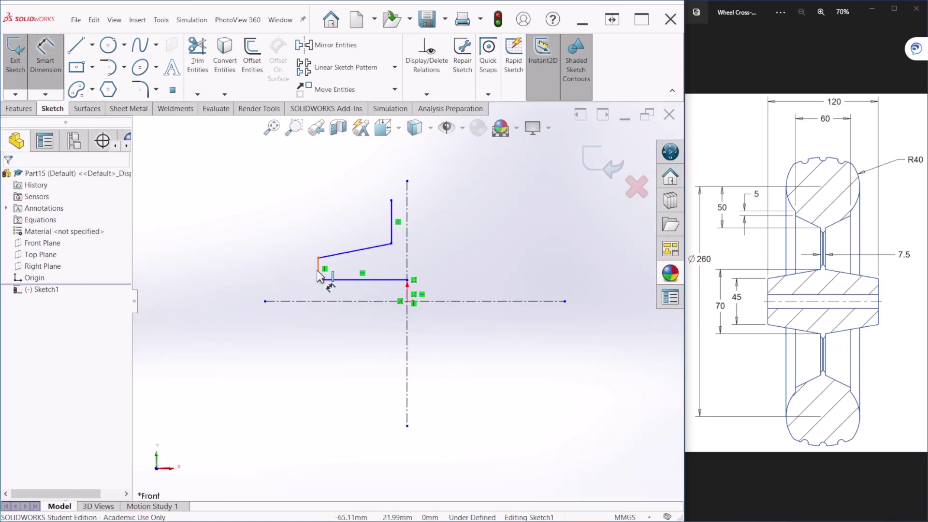
left_click(407, 349)
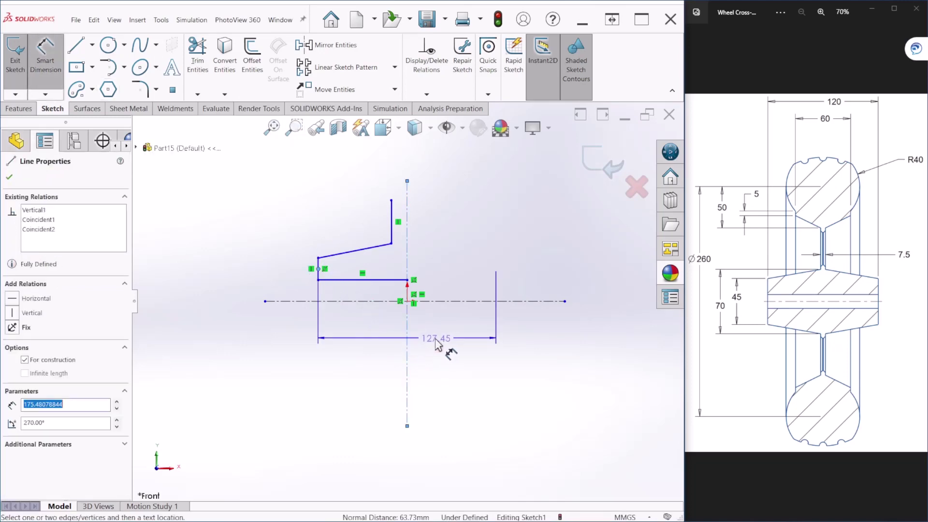
left_click(439, 345)
type("120")
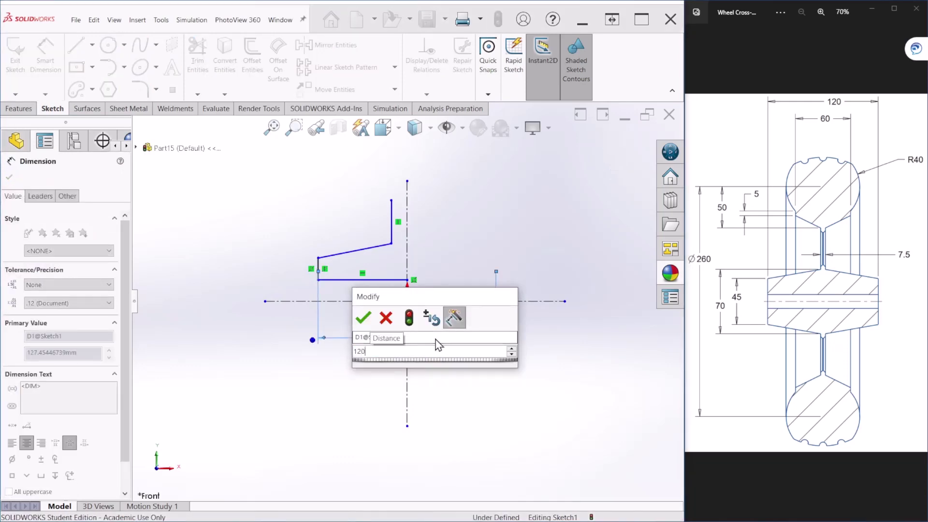
key("Return")
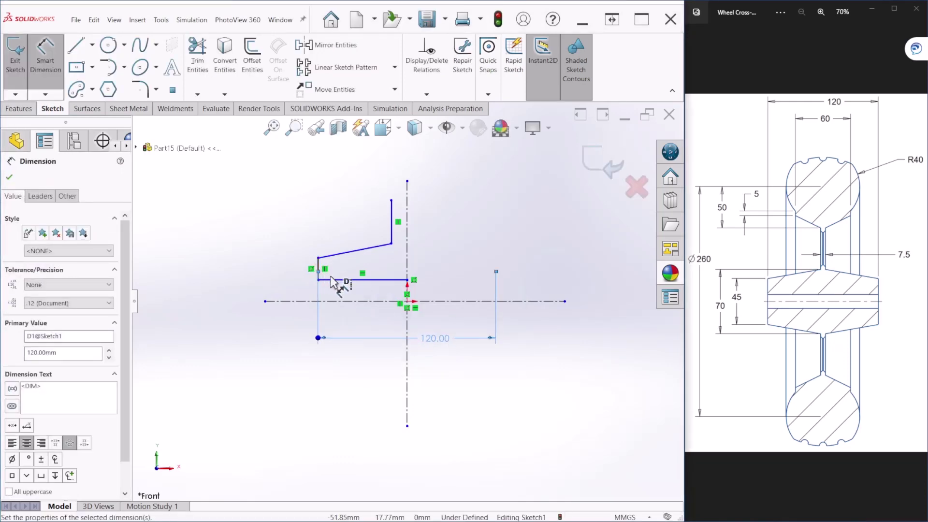
left_click(333, 280)
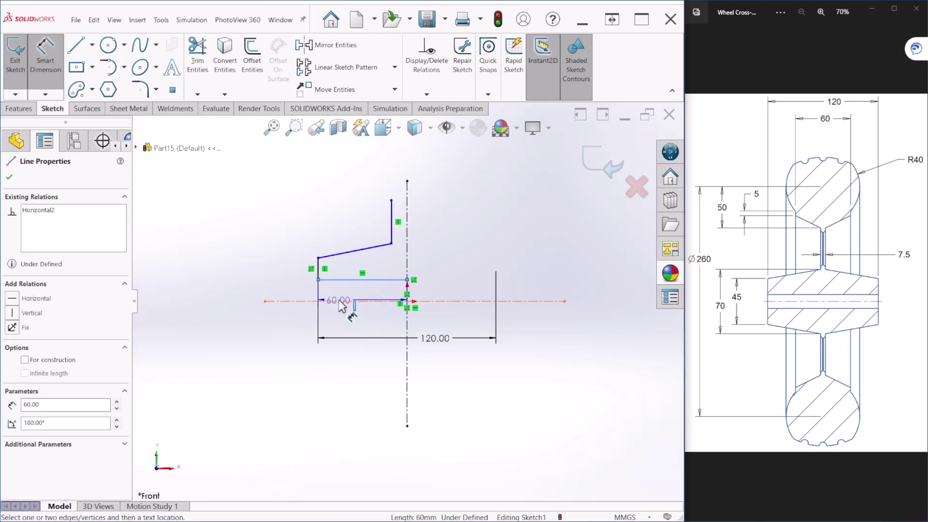
left_click(297, 317)
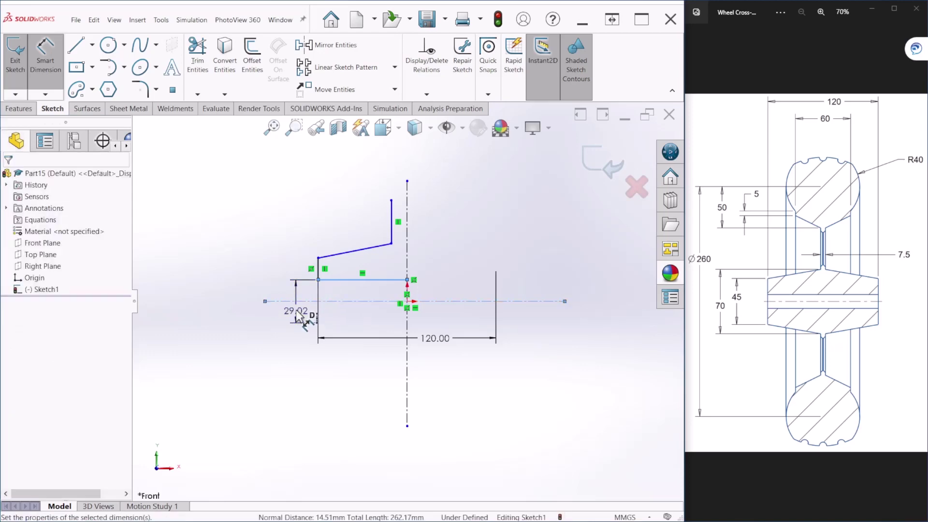
key("Return")
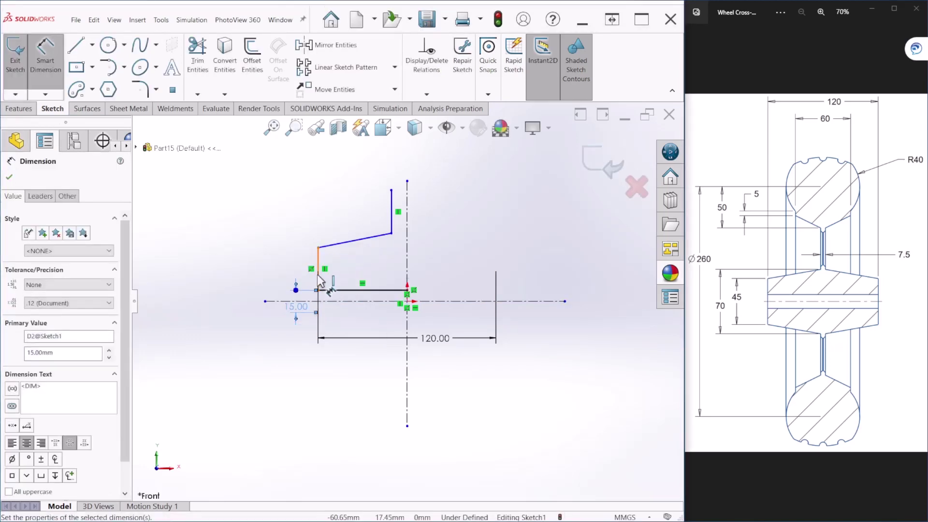
- Add 45 mm and 70 mm diameter dimensions measured from the horizontal centerline
left_click(318, 247)
left_click(271, 301)
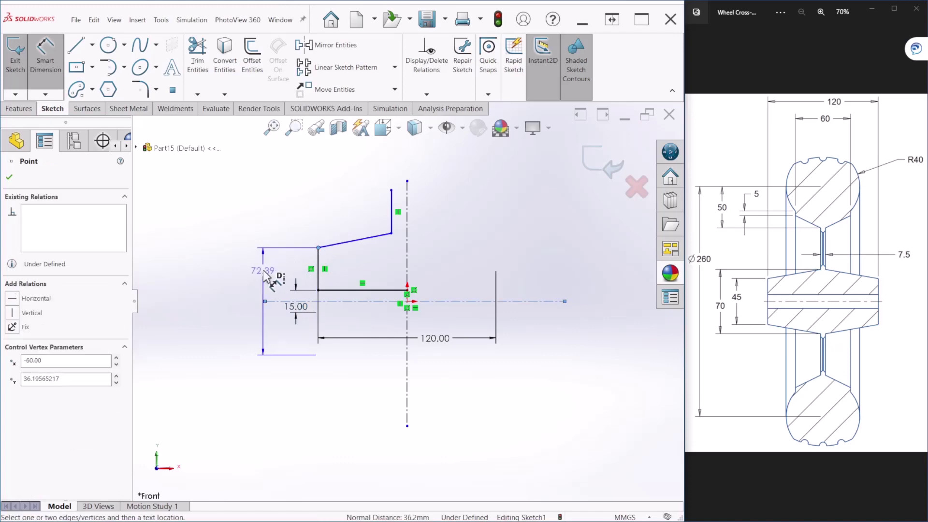
left_click(265, 274)
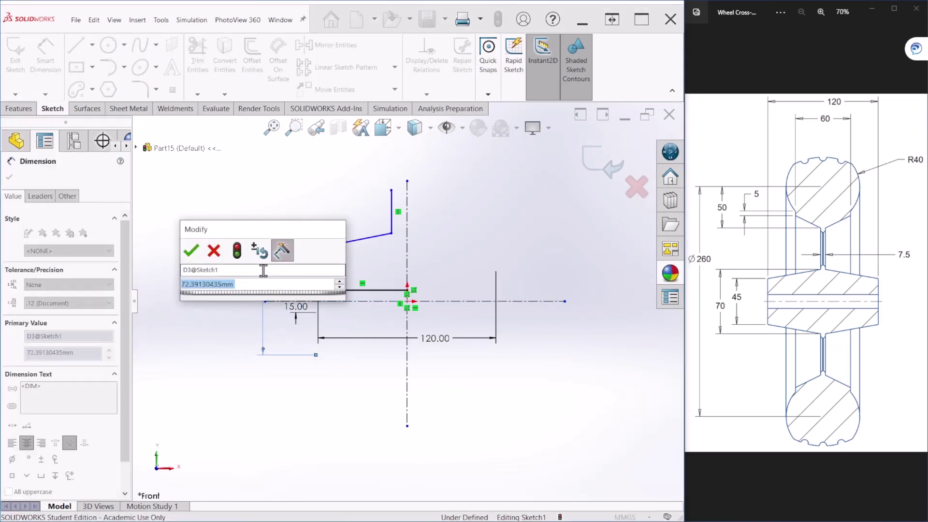
type("45")
key("Return")
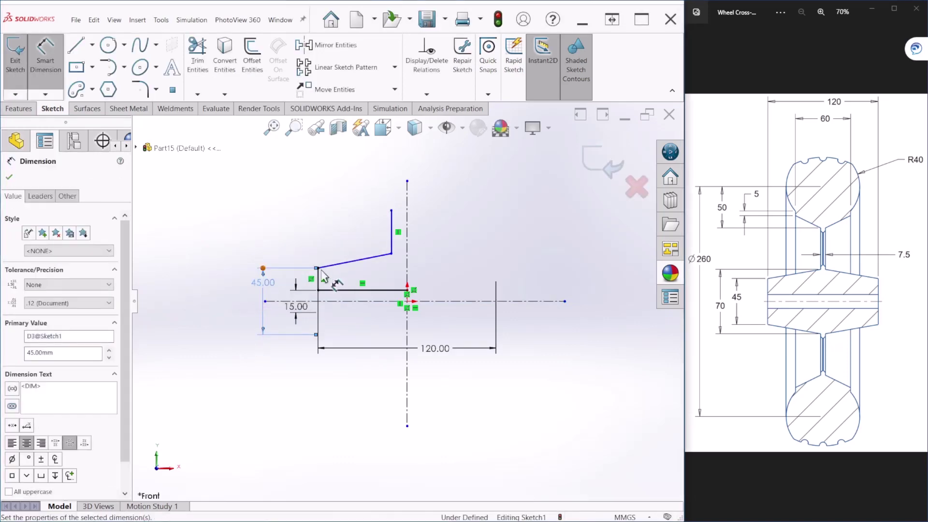
left_click(392, 254)
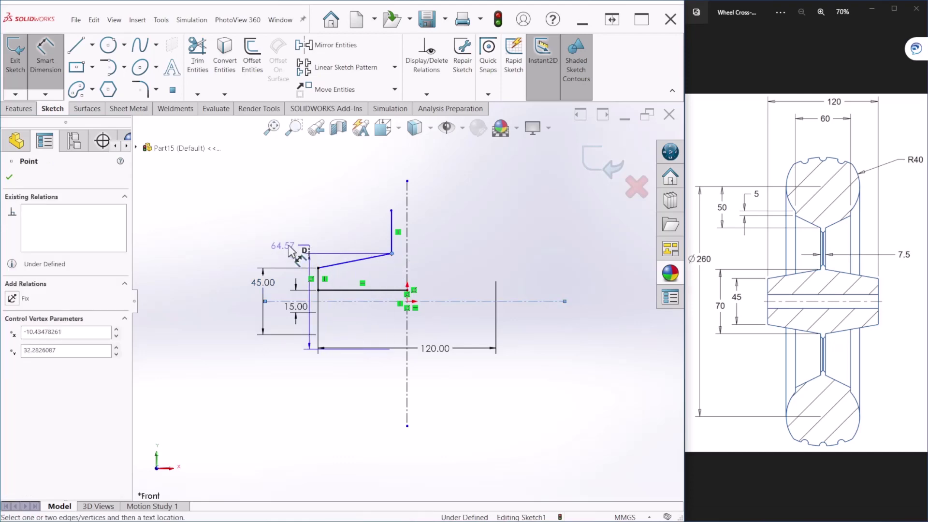
left_click(326, 301)
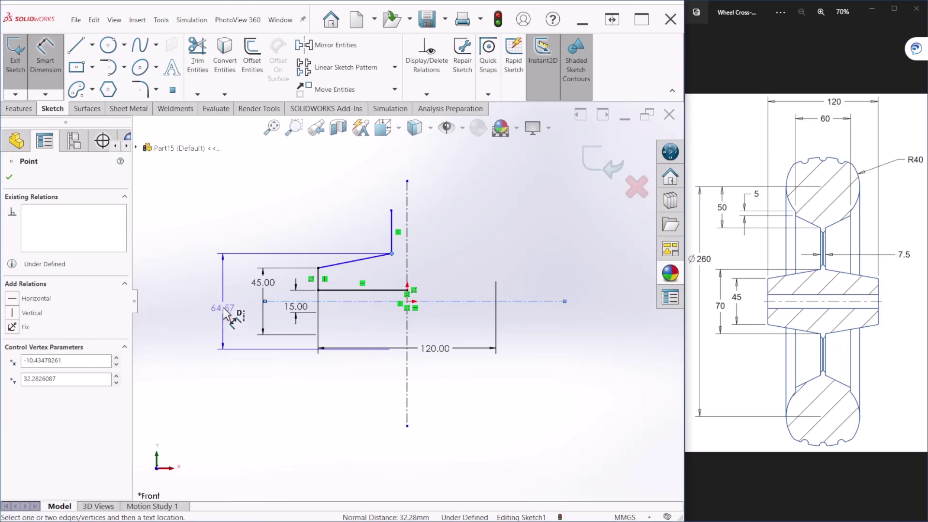
left_click(226, 313)
type("70")
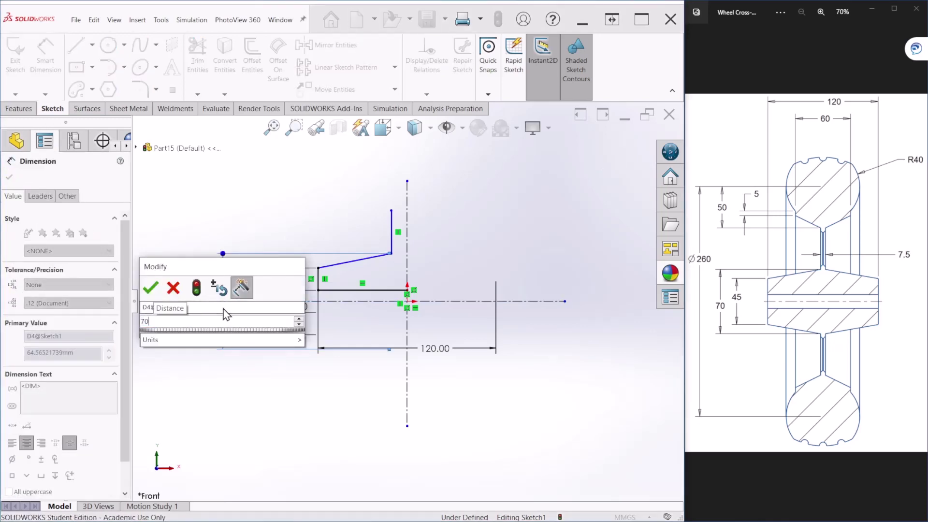
key("Return")
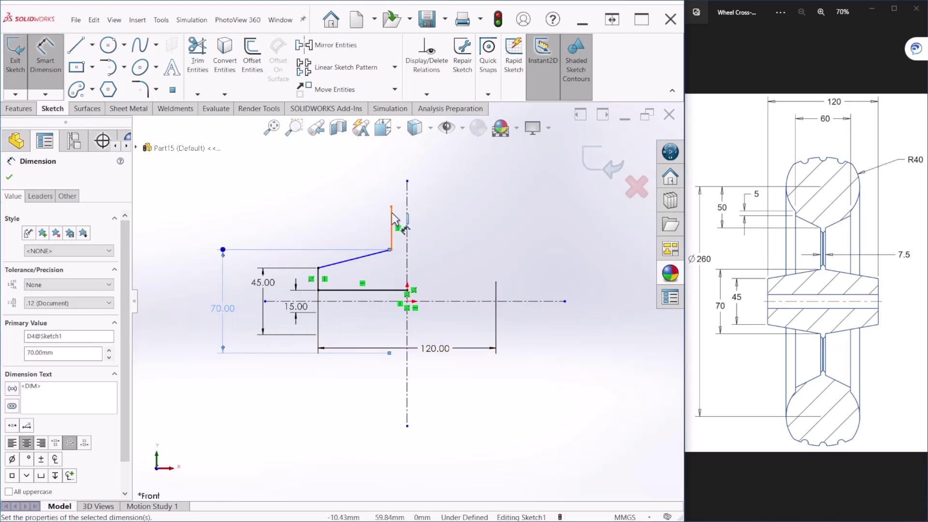
- Set the vertical web line 7.5 mm from the axis
left_click(392, 217)
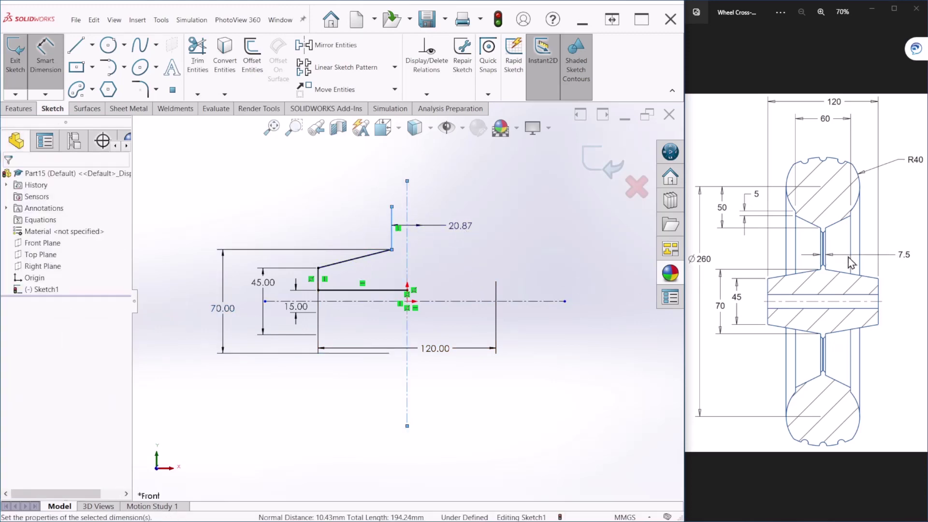
left_click(510, 267)
type("7.5")
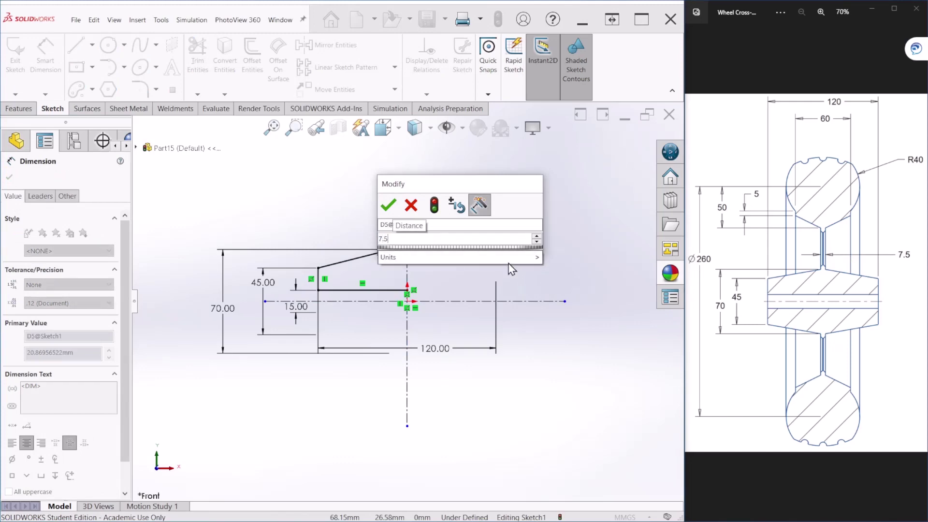
key("Return")
- Draw a circle above the profile and size it to 80 mm diameter
key("z")
key("z")
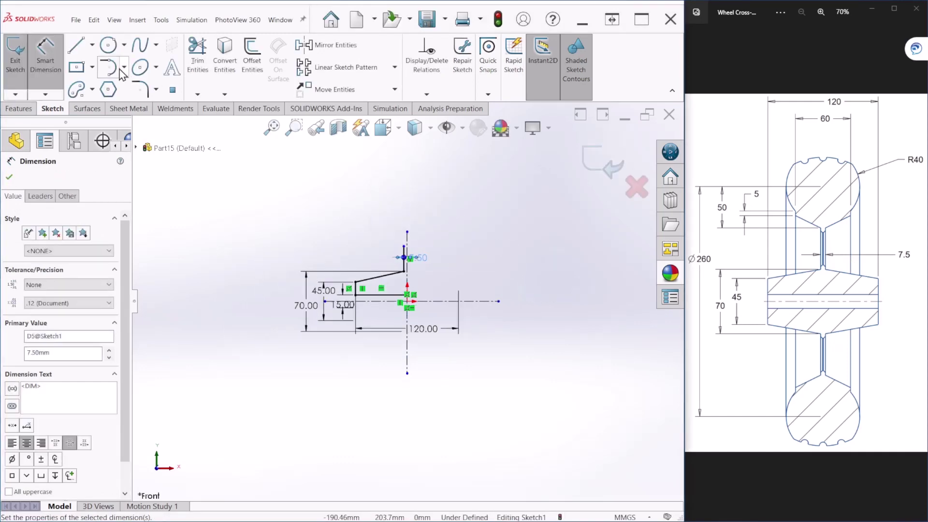
left_click(108, 45)
left_click(379, 171)
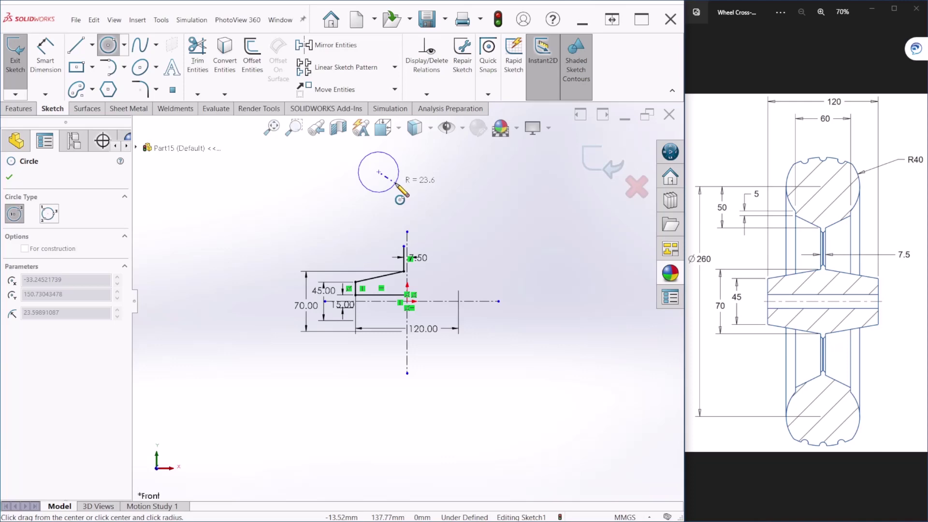
left_click(393, 186)
key("Escape")
left_click(46, 53)
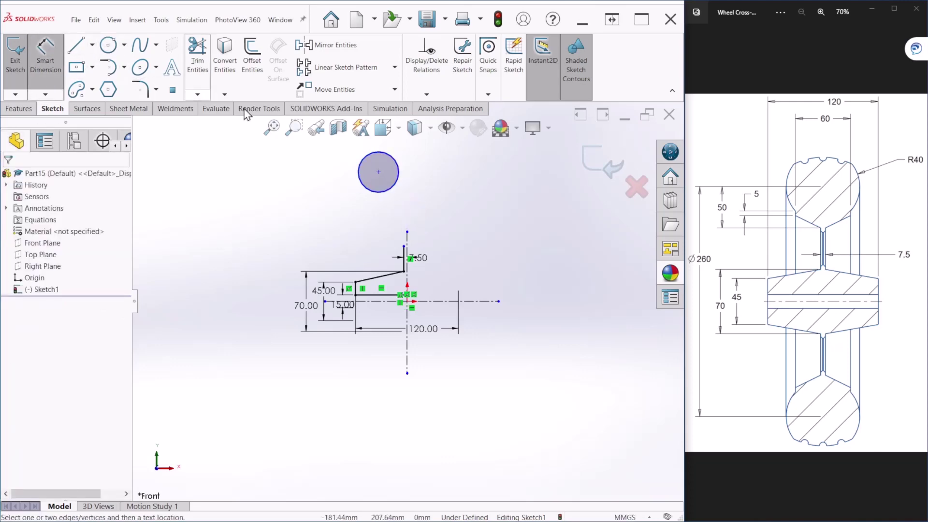
left_click(393, 160)
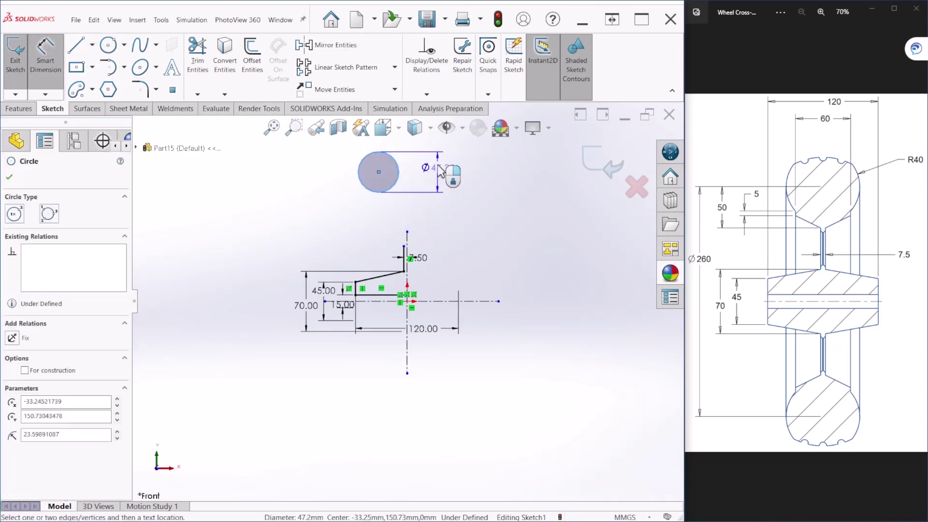
left_click(440, 155)
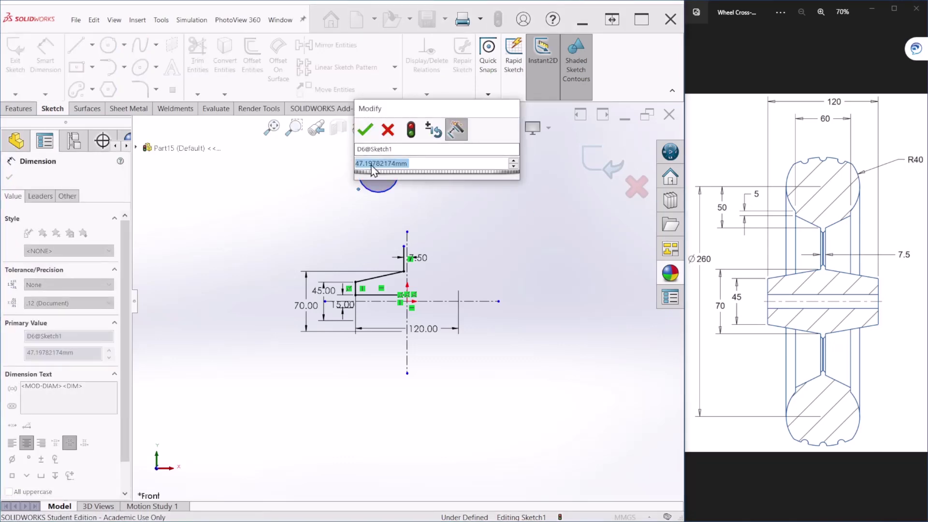
type("80")
key("Return")
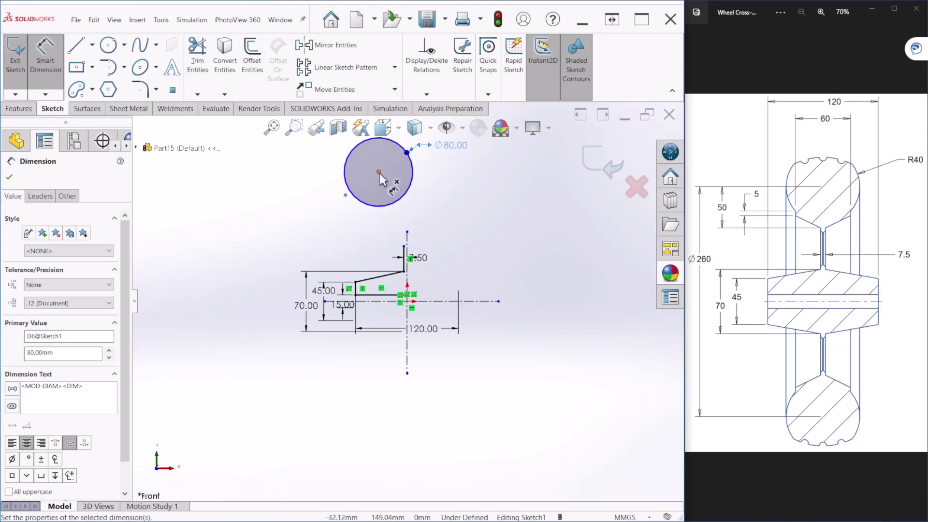
- Centre the circle on the vertical axis (0 mm) at a 260 mm diameter from the centerline
left_click(379, 173)
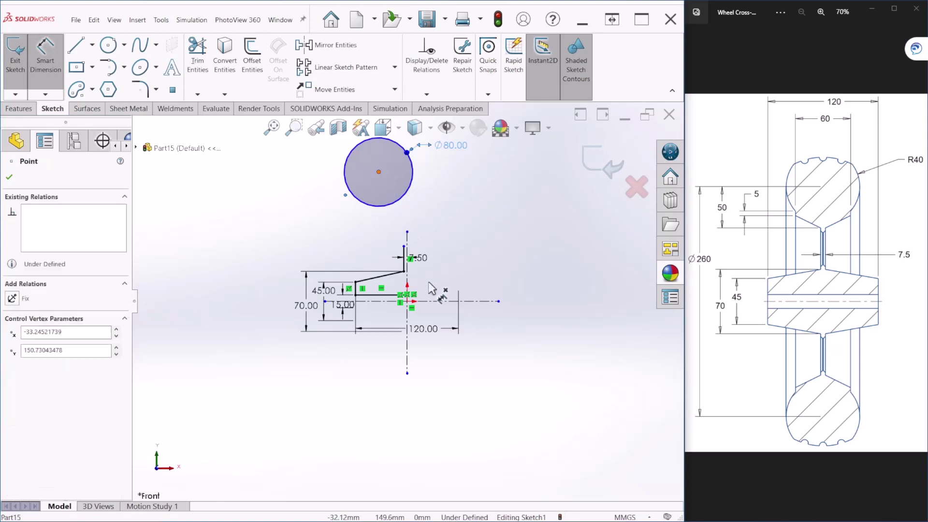
left_click(408, 302)
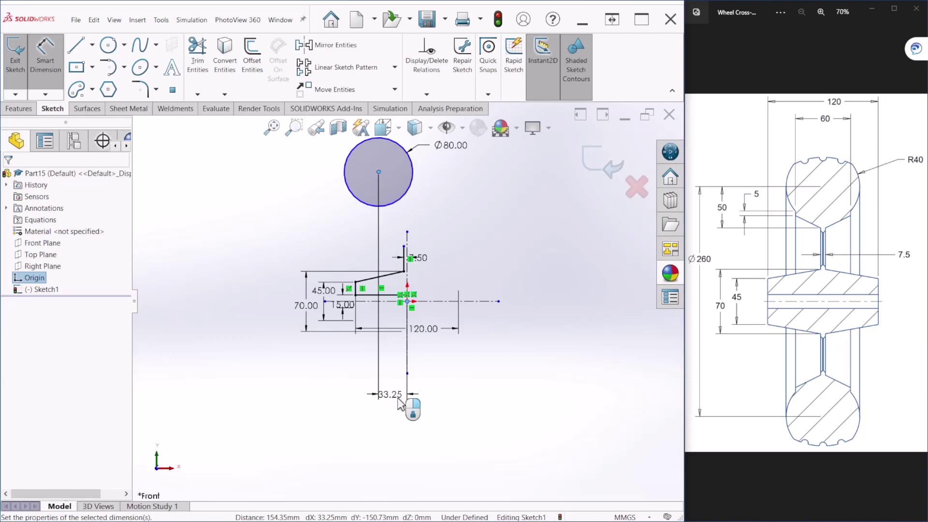
left_click(400, 404)
type("0")
key("Return")
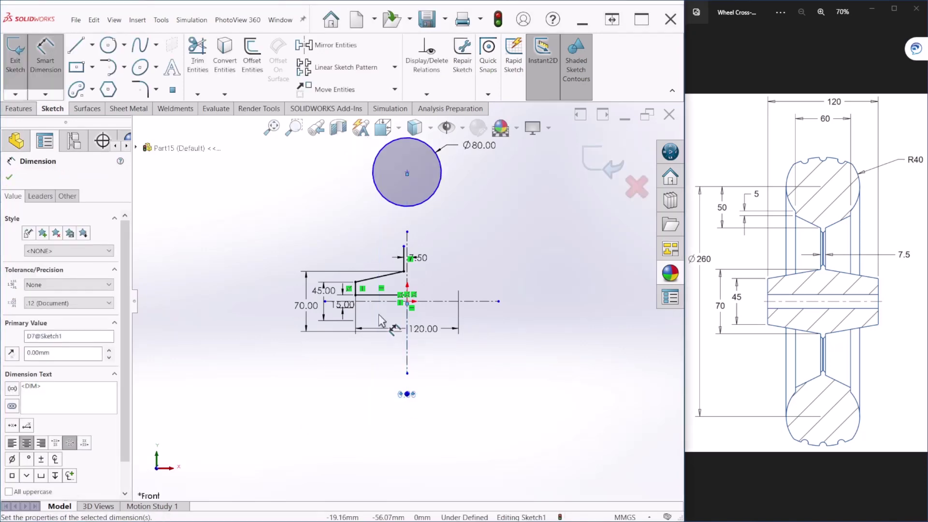
left_click(441, 188)
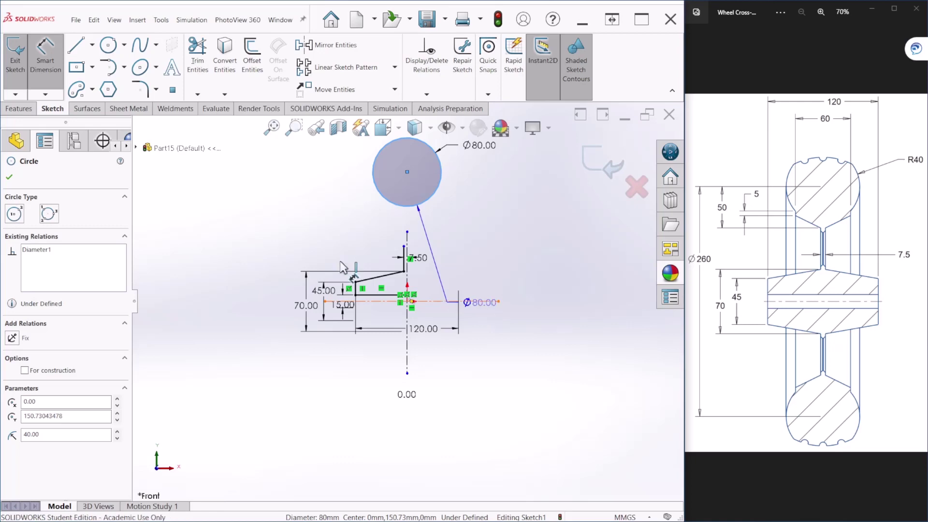
left_click(412, 301)
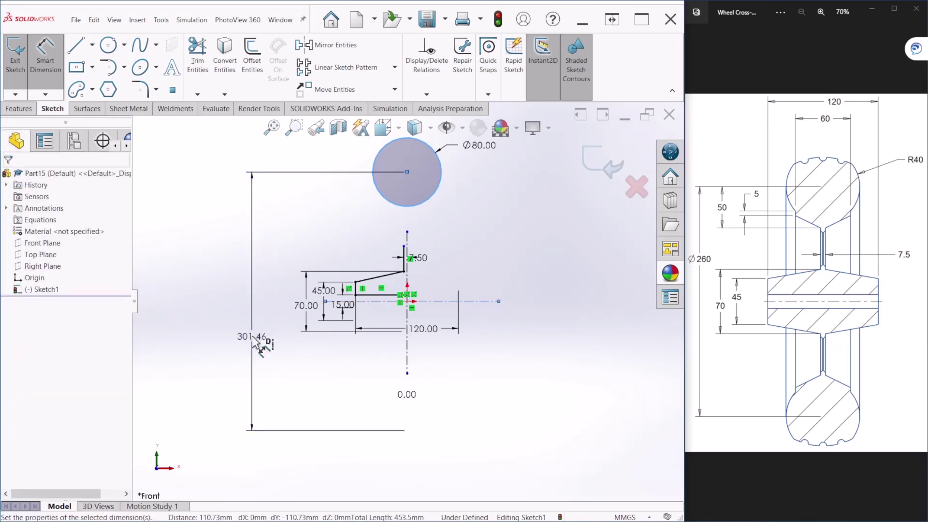
left_click(252, 337)
key("BackSpace")
key("Escape")
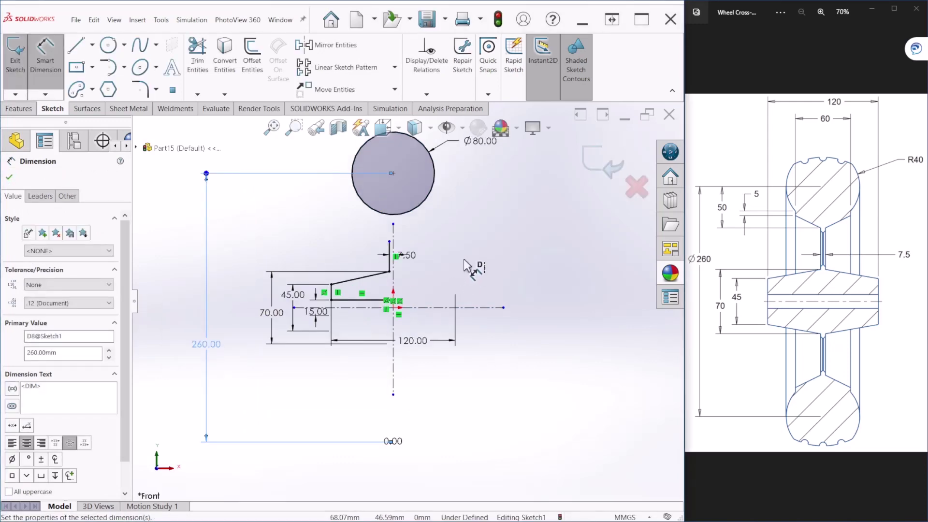
scroll(463, 259, "down", 2)
- Draw a slanted neck line and a short vertical line up to the circle's edge
left_click(73, 50)
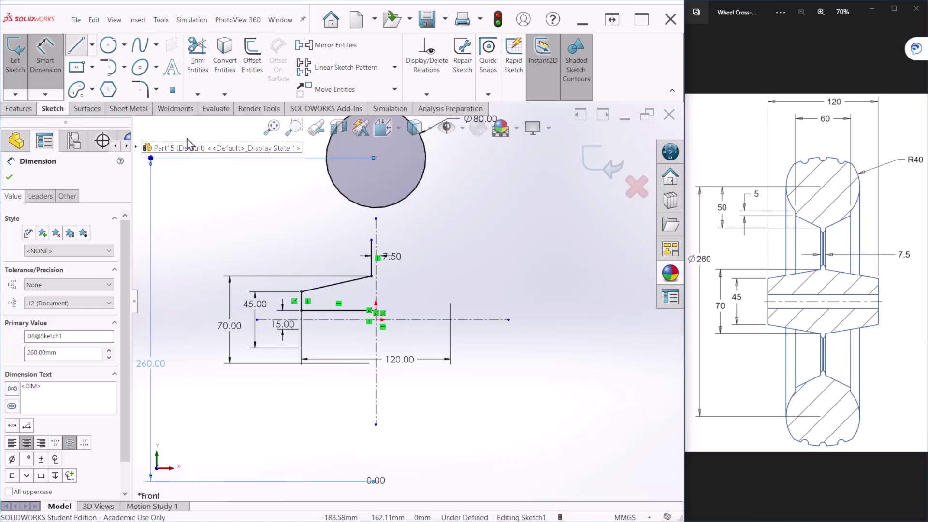
left_click(372, 240)
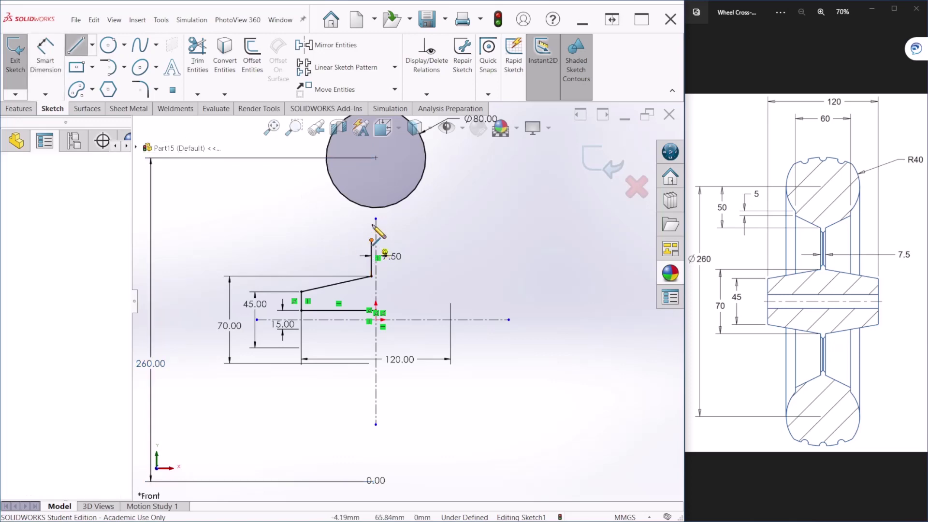
left_click(335, 218)
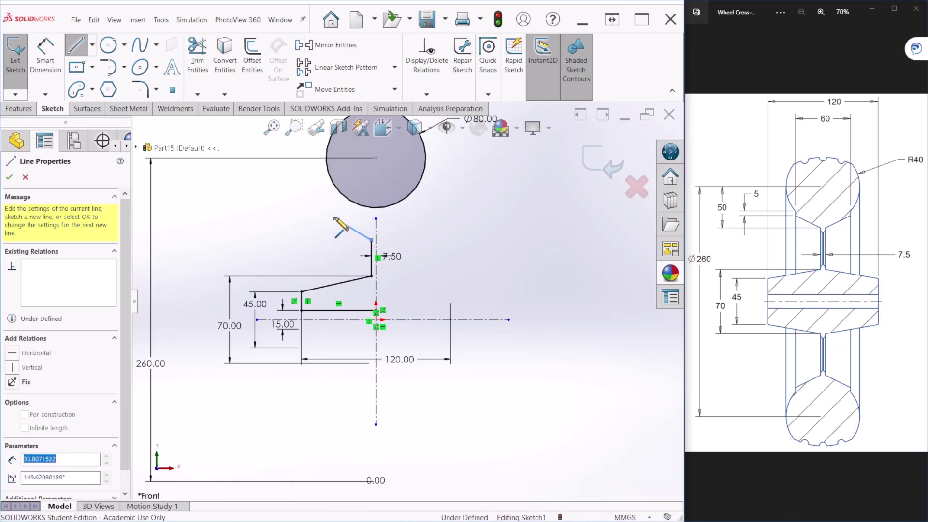
left_click(337, 186)
key("Escape")
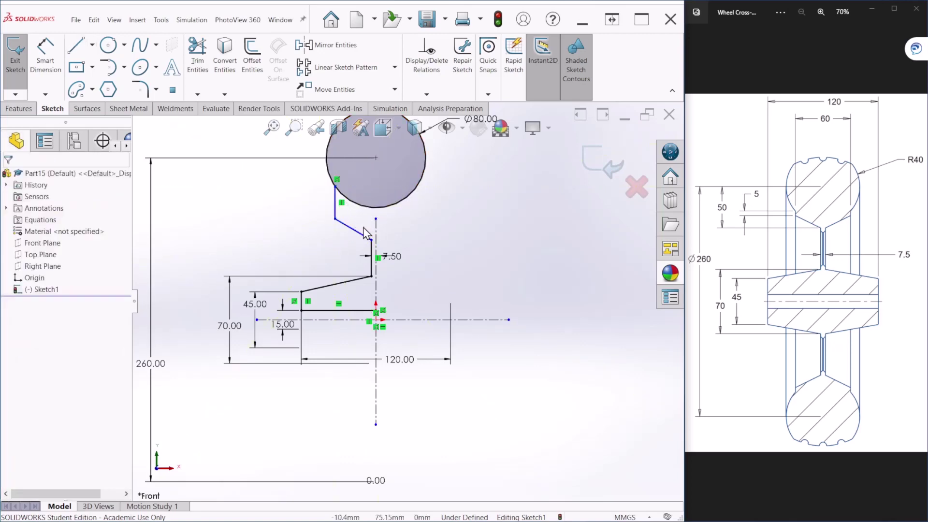
- Dimension the neck's top end 50 mm from the circle centre
left_click(50, 58)
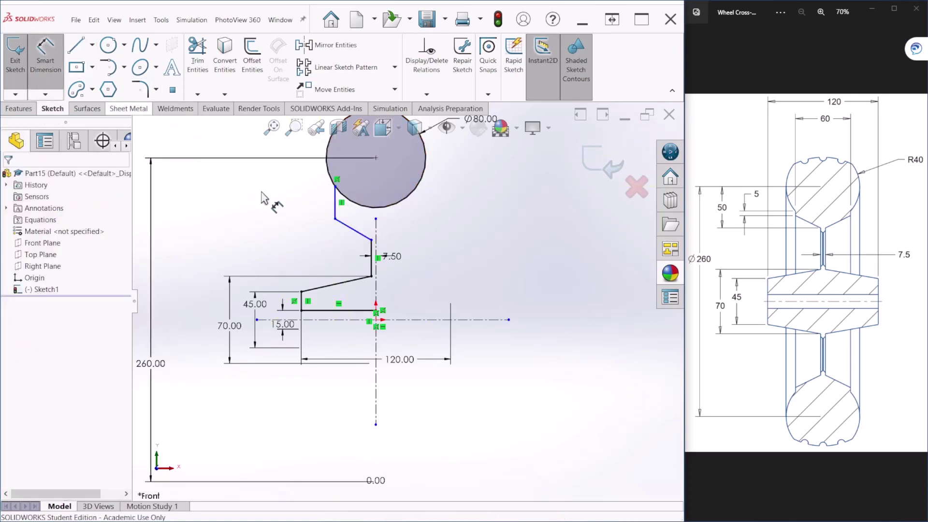
left_click(408, 203)
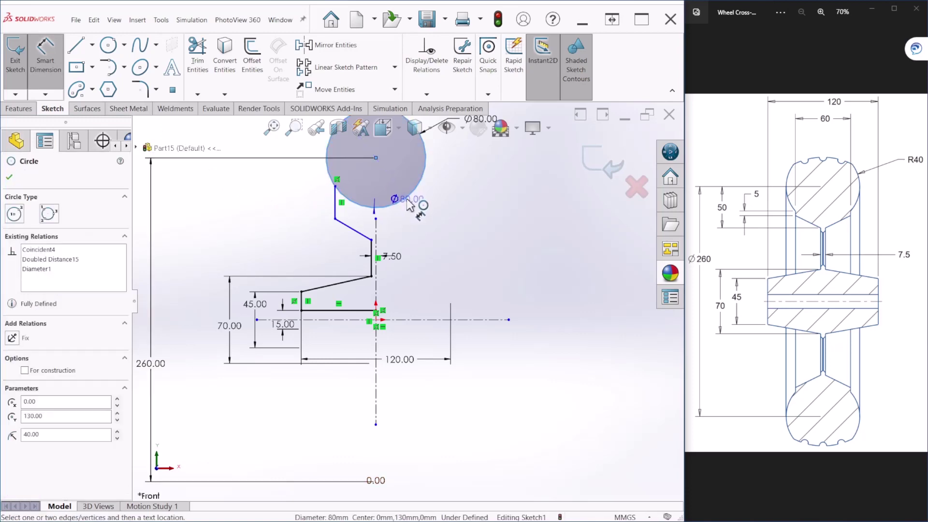
left_click(372, 240)
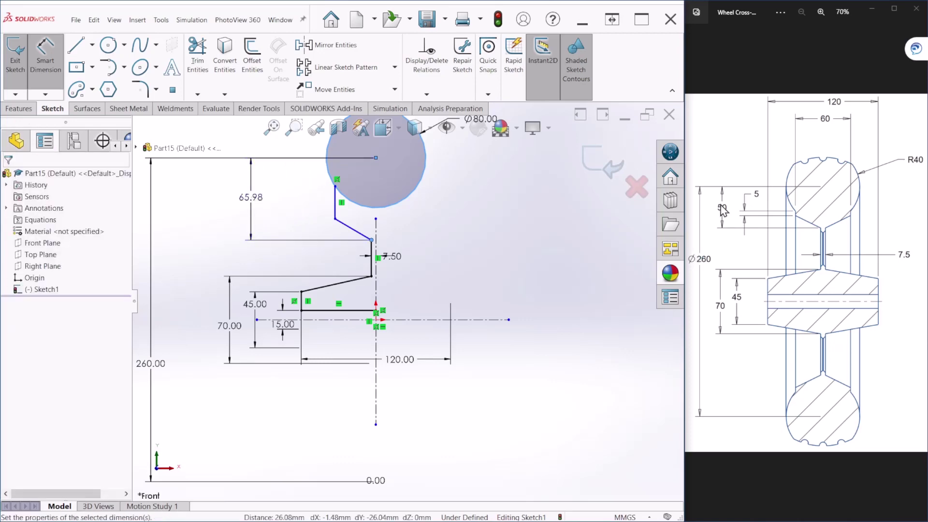
left_click(252, 202)
type("50")
key("Return")
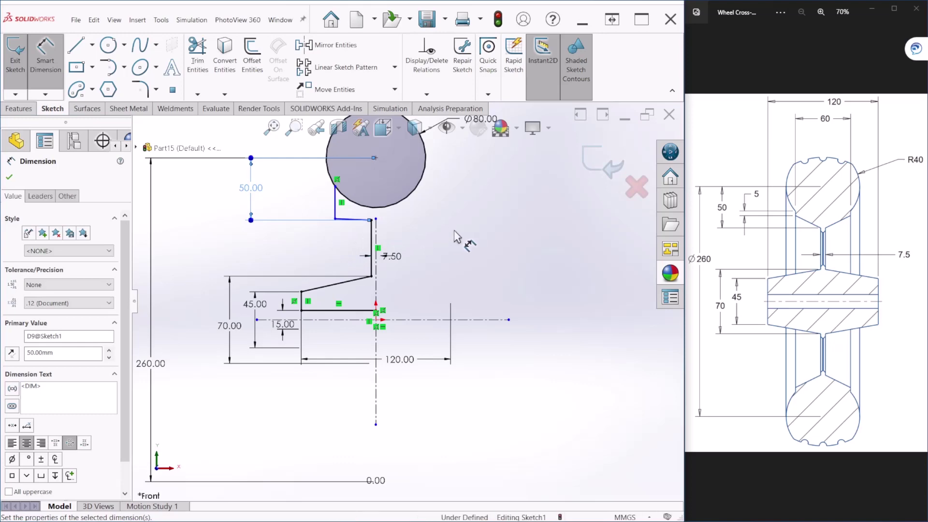
- Dimension the short vertical line under the circle to 5 mm
scroll(367, 208, "down", 2)
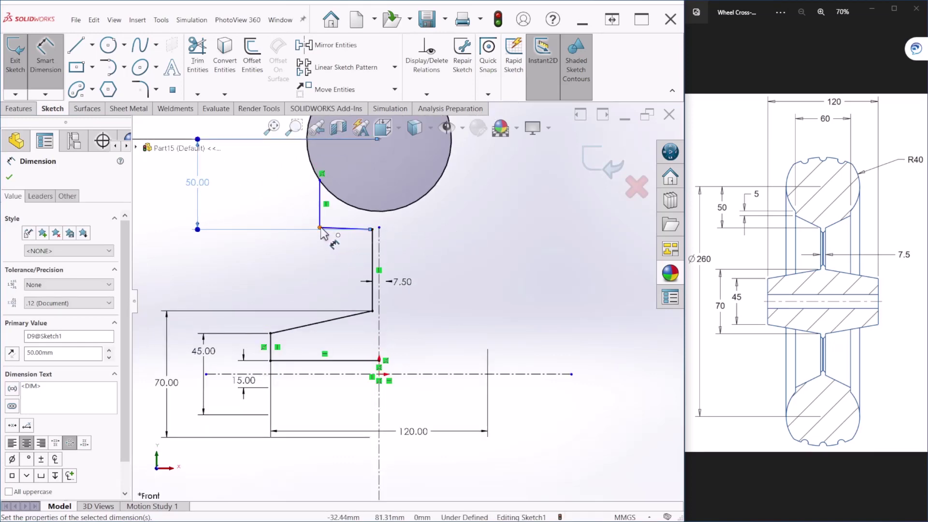
left_click(320, 227)
left_click(321, 241)
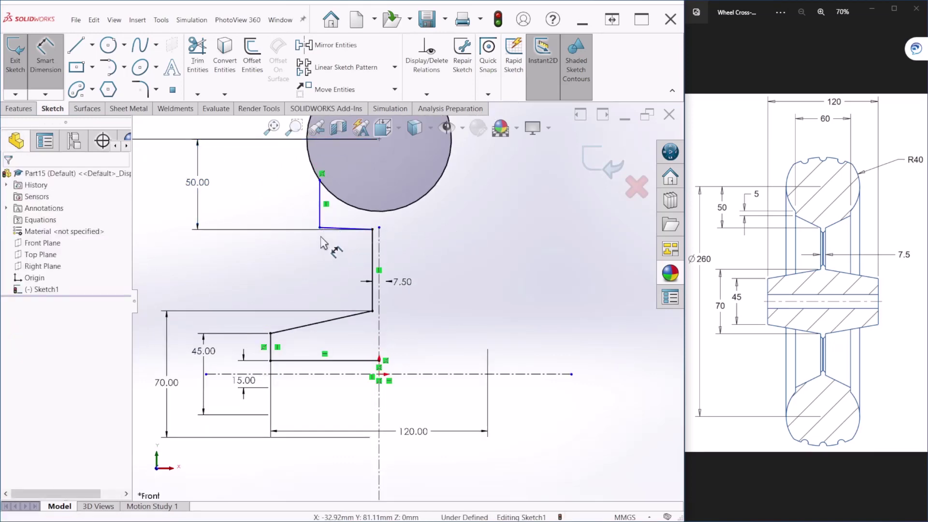
left_click(321, 227)
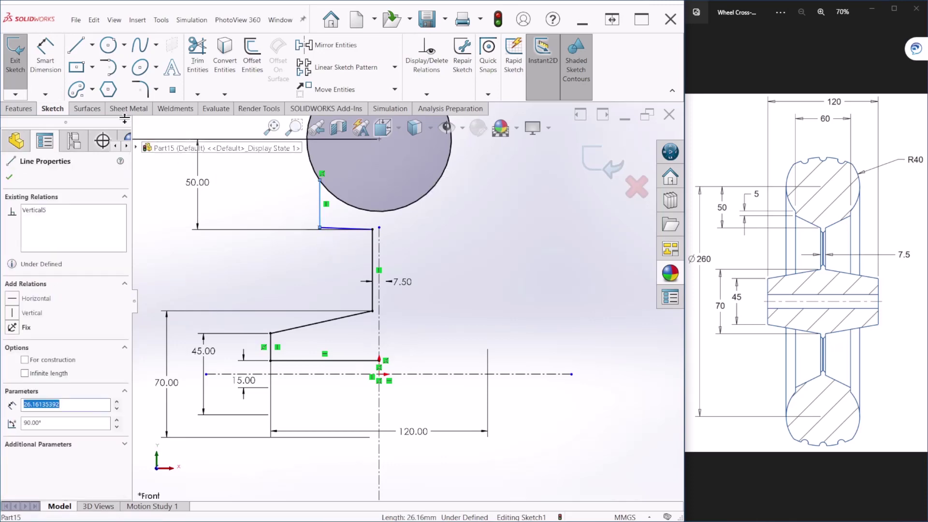
key("d")
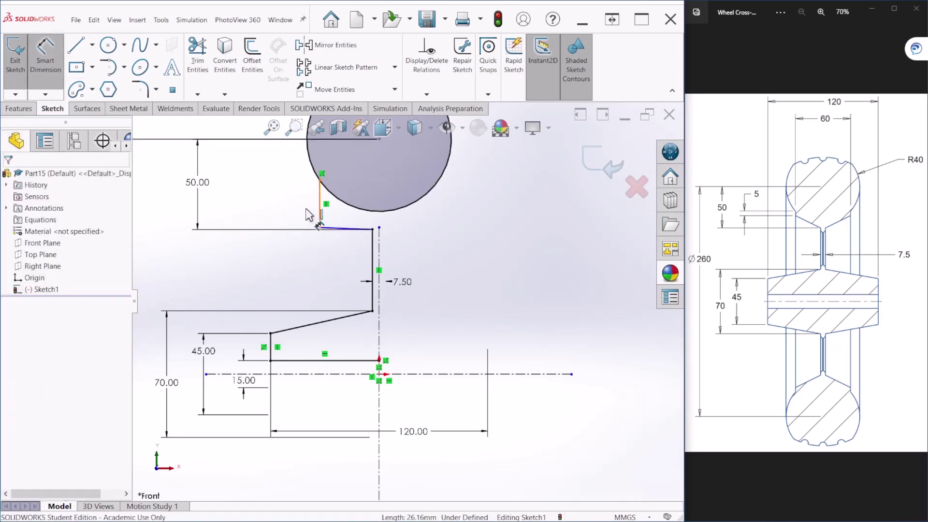
left_click(320, 208)
left_click(306, 202)
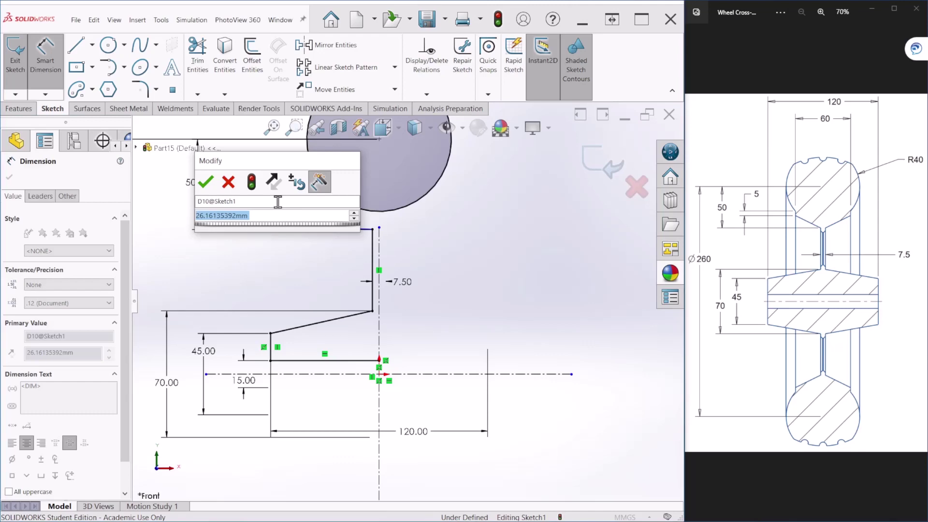
type("5")
key("Return")
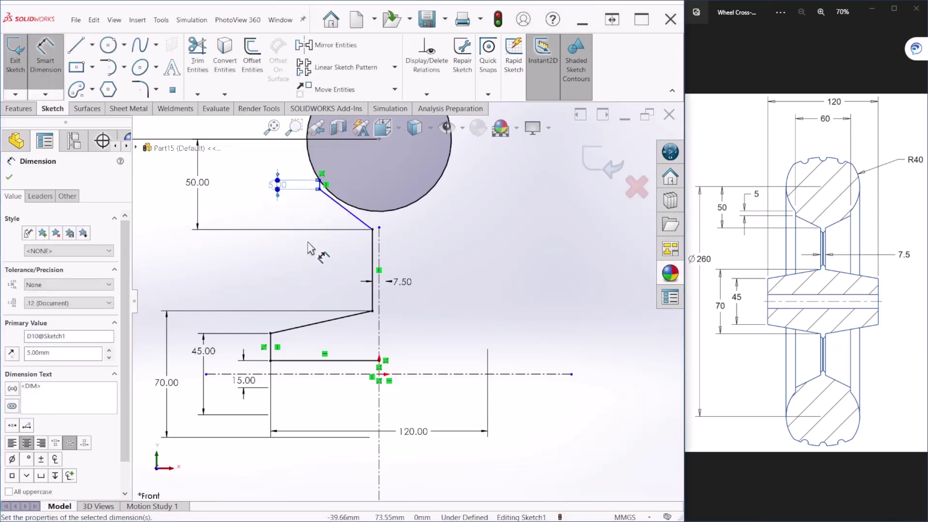
scroll(500, 309, "up", 2)
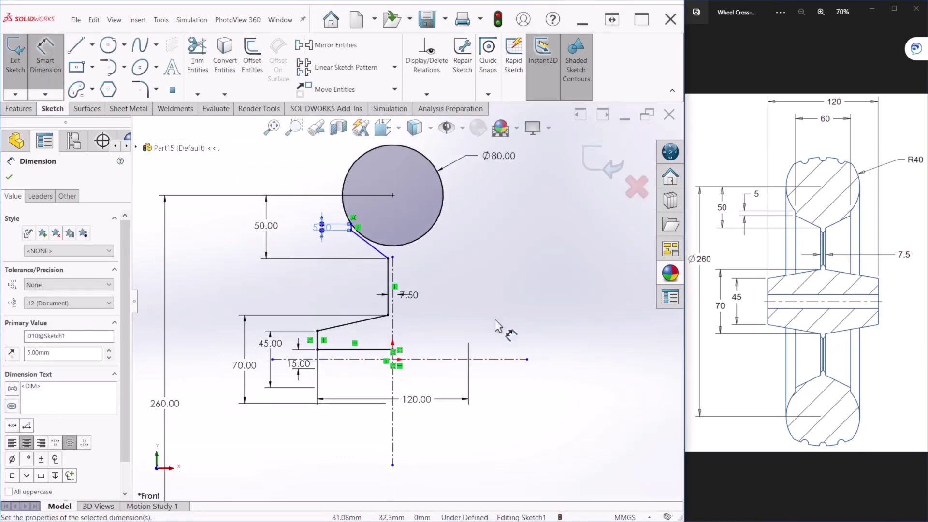
key("Escape")
key("Escape")
middle_click_drag(479, 377, 452, 338, "ctrl")
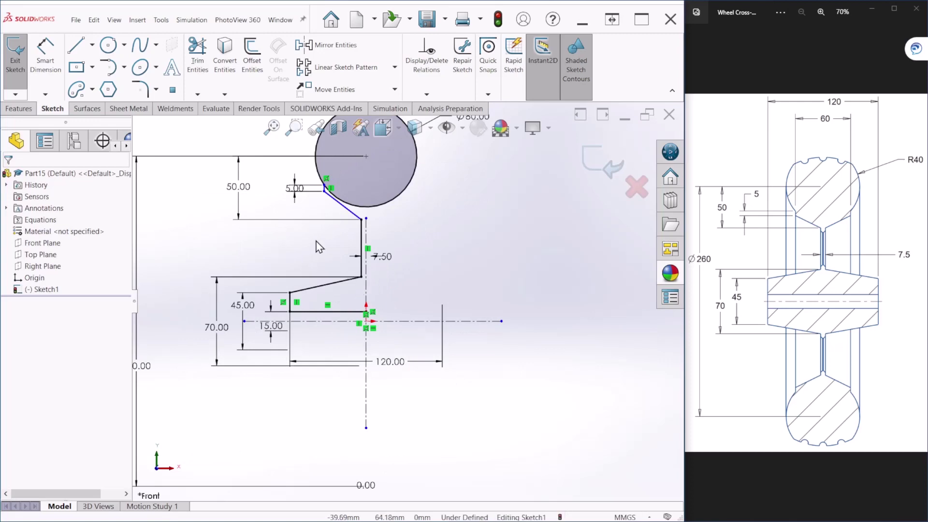
scroll(293, 221, "down", 1)
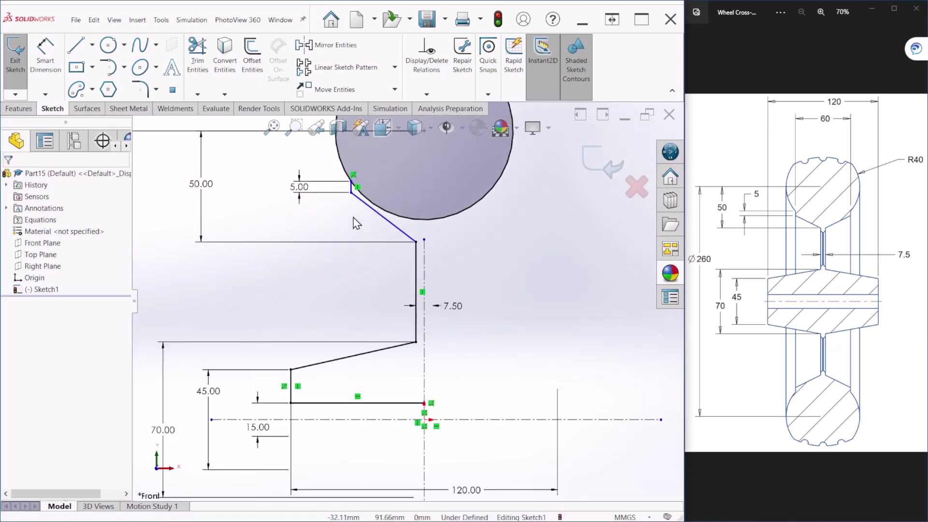
- Mirror the six half-profile lines, base line through the 5 mm line, about the vertical centerline
left_click(323, 403)
key("Escape")
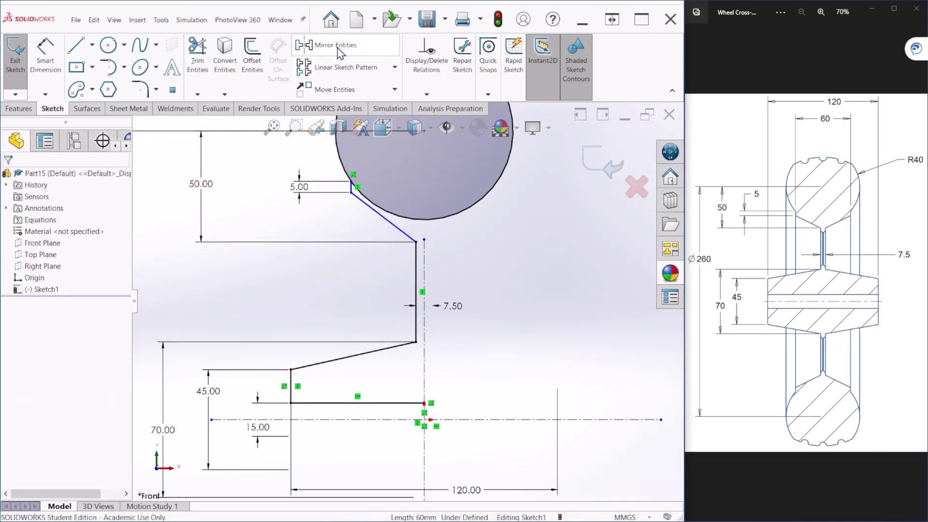
left_click(336, 45)
left_click(325, 404)
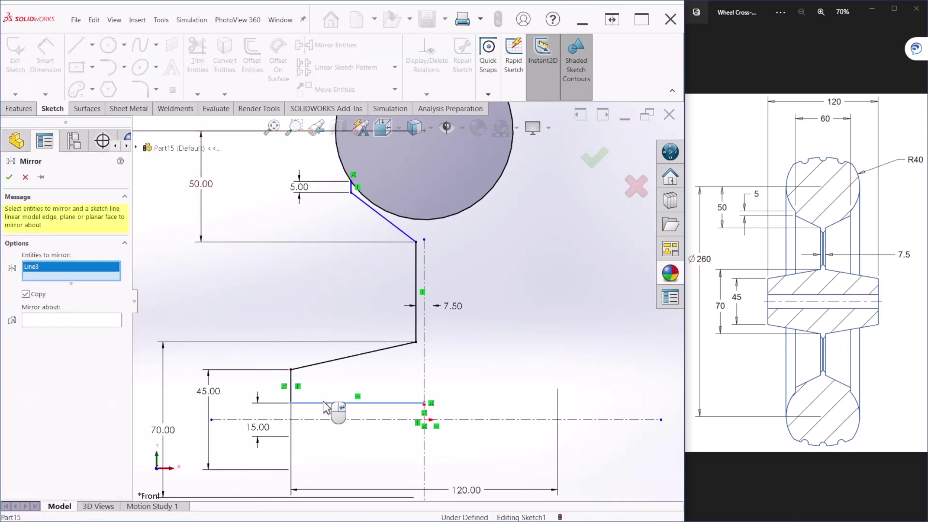
left_click(304, 368)
left_click(416, 288)
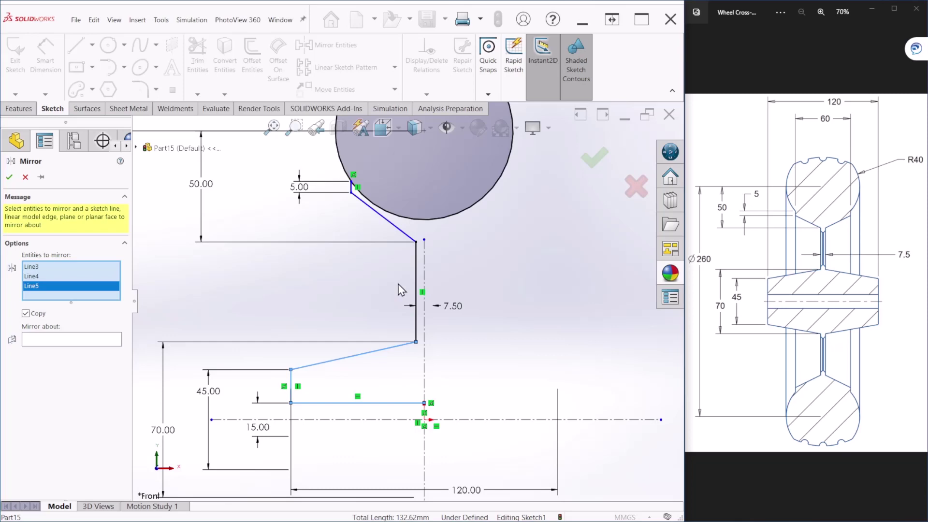
left_click(407, 236)
left_click(408, 240)
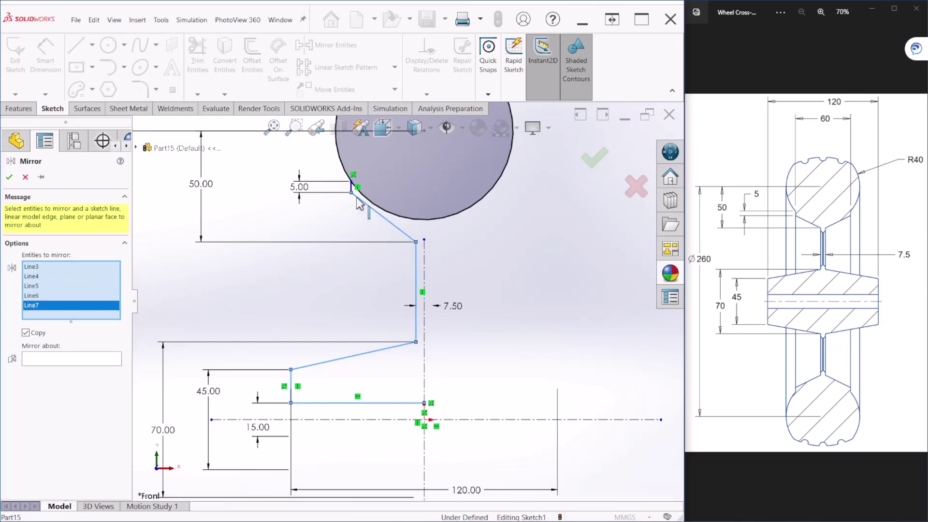
left_click(352, 186)
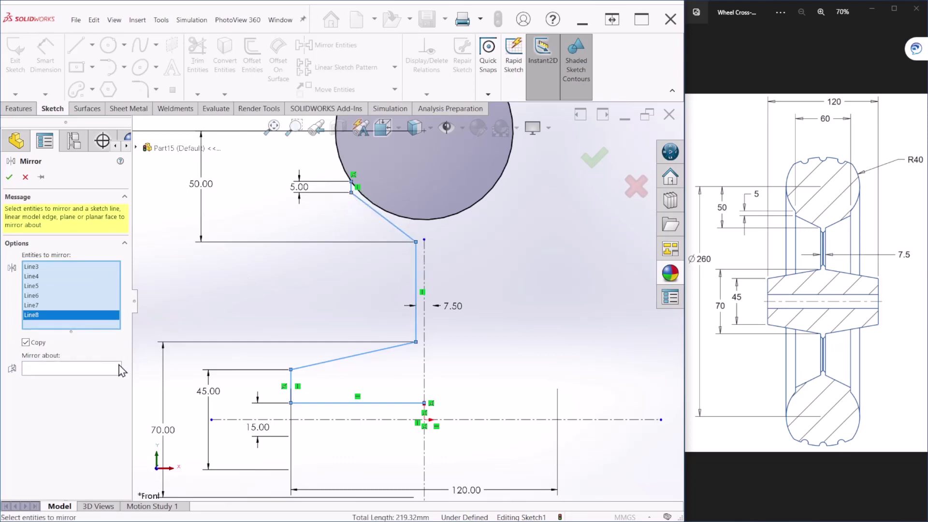
left_click(99, 369)
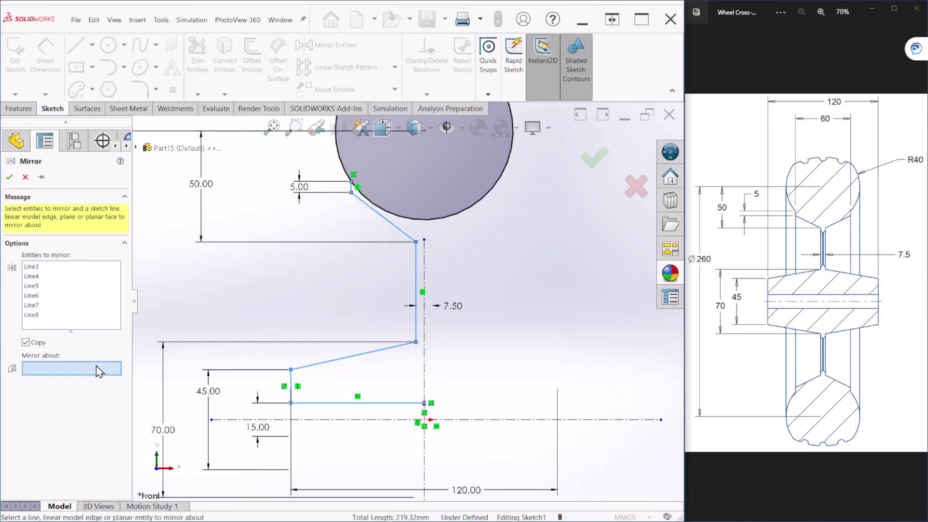
left_click(426, 372)
key("f")
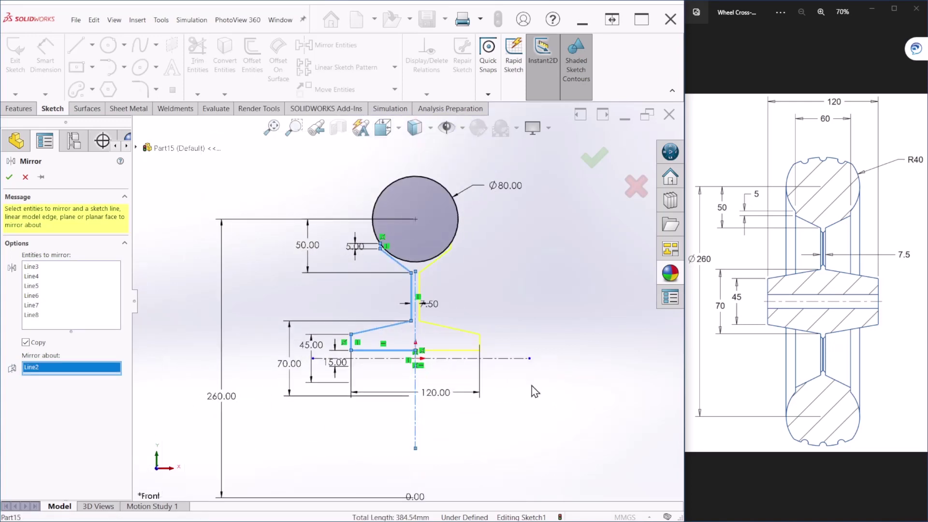
left_click(595, 160)
scroll(454, 247, "down", 3)
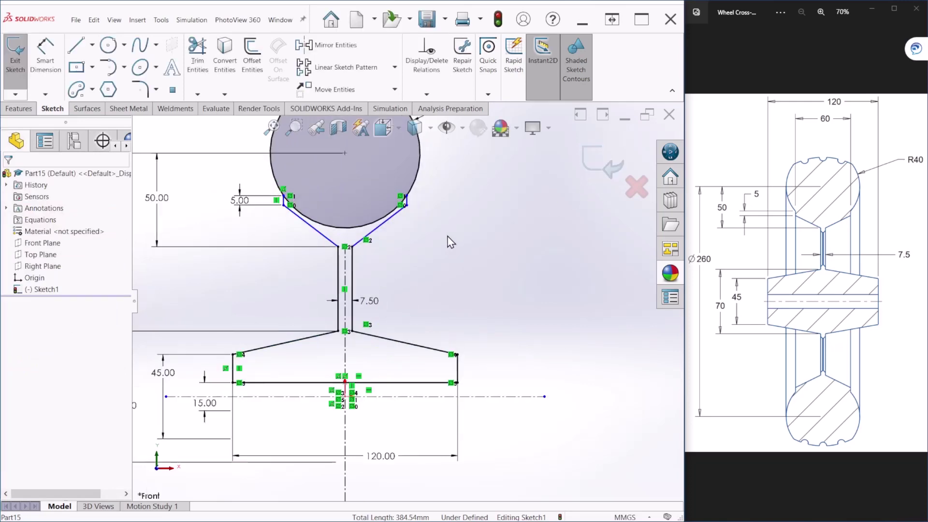
- Trim away the circle's lower arc to close the wheel profile
left_click(197, 53)
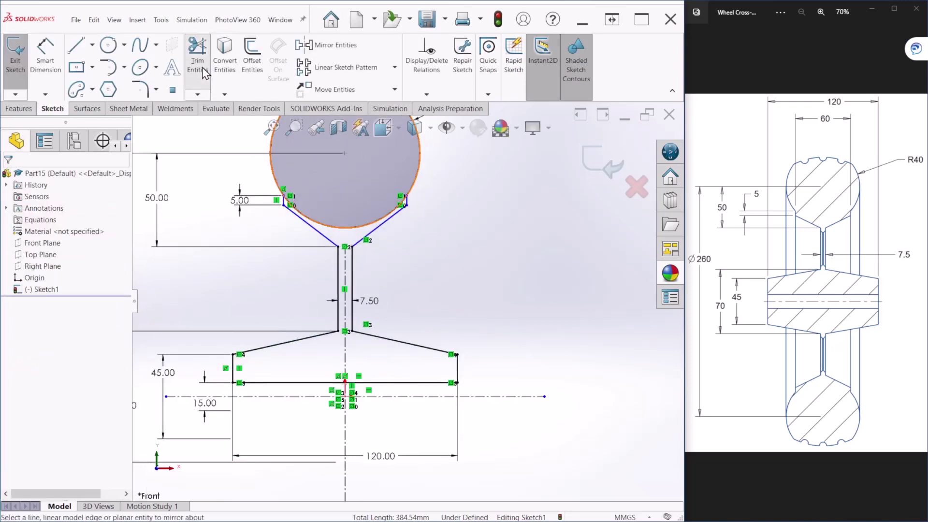
left_click(340, 228)
scroll(406, 300, "up", 3)
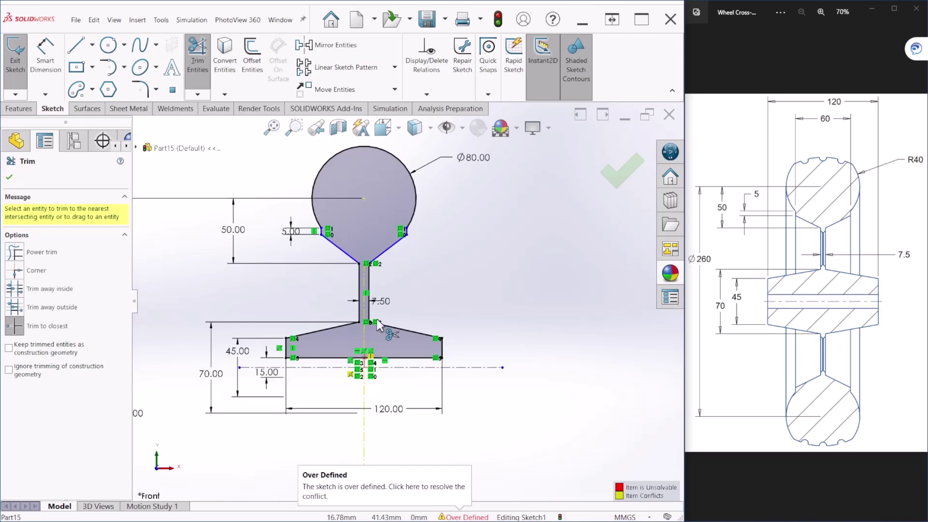
key("Escape")
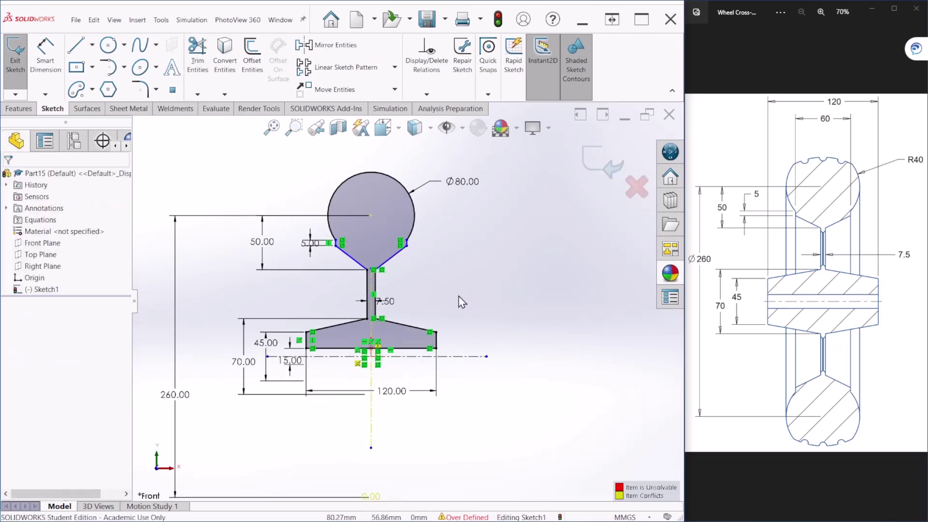
scroll(459, 299, "up", 2)
scroll(469, 344, "down", 2)
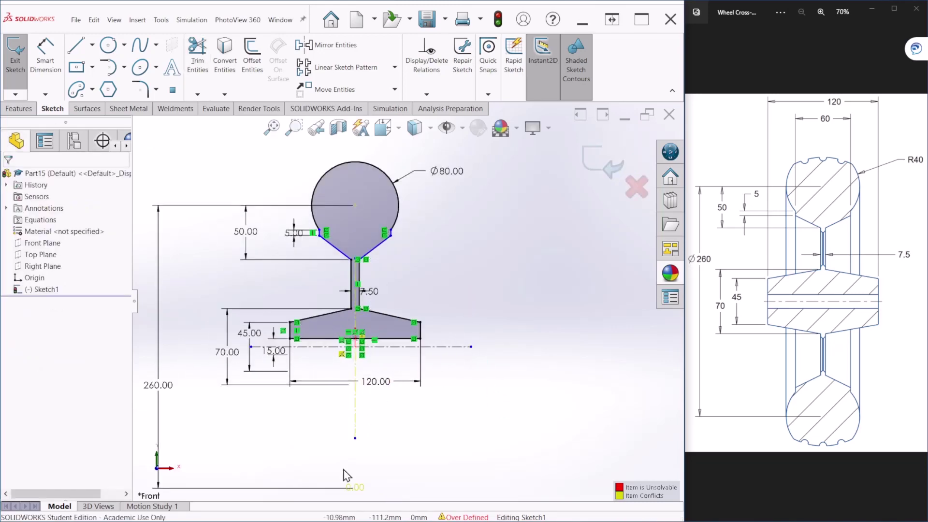
- Delete the conflicting 0.00 dimension and exit the sketch
left_click(356, 487)
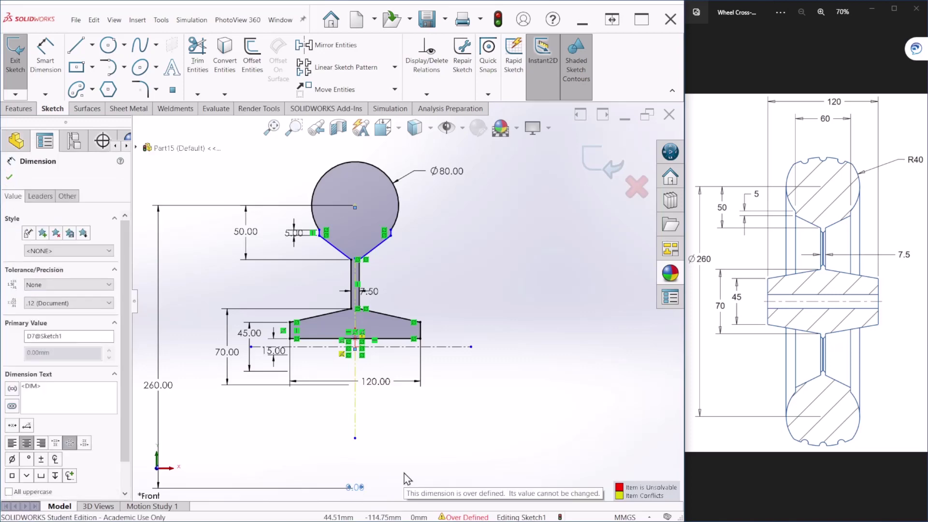
key("Delete")
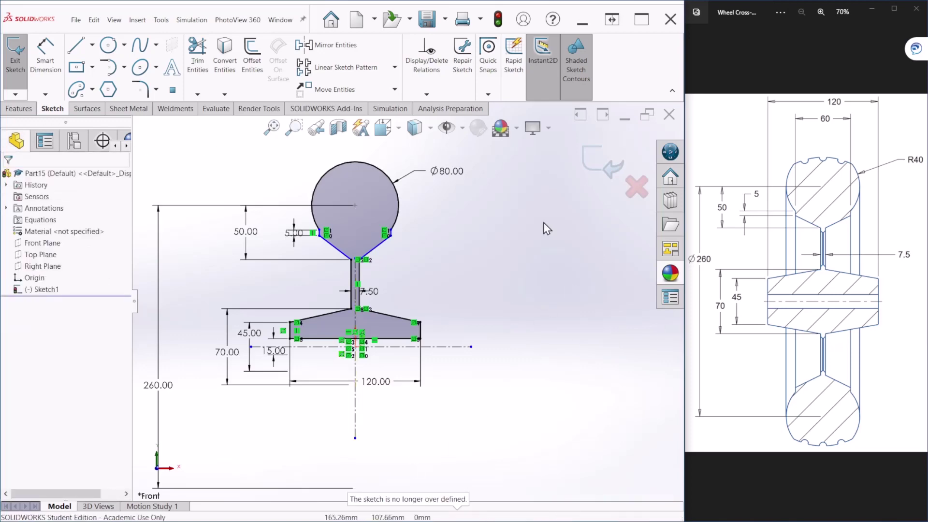
left_click(599, 163)
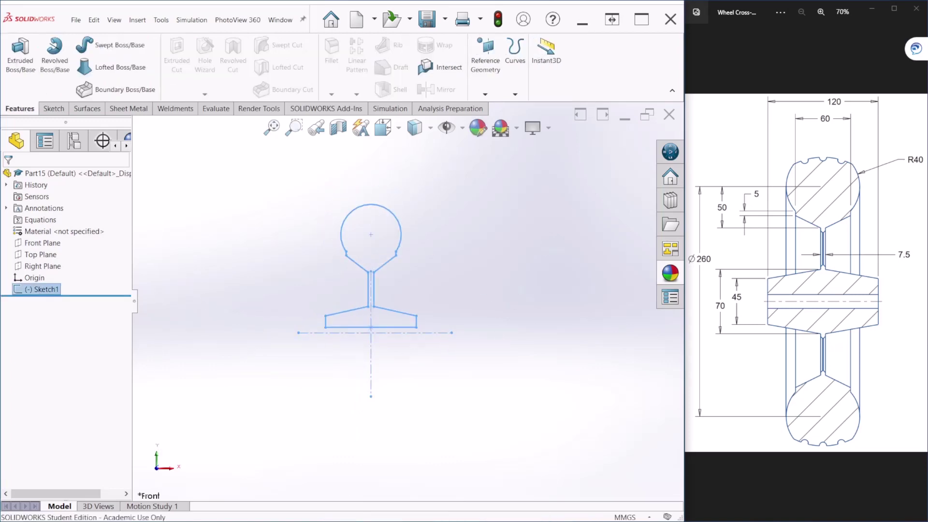
- Revolve the profile Blind 360° about the horizontal centerline (Line1@Sketch1)
left_click(54, 53)
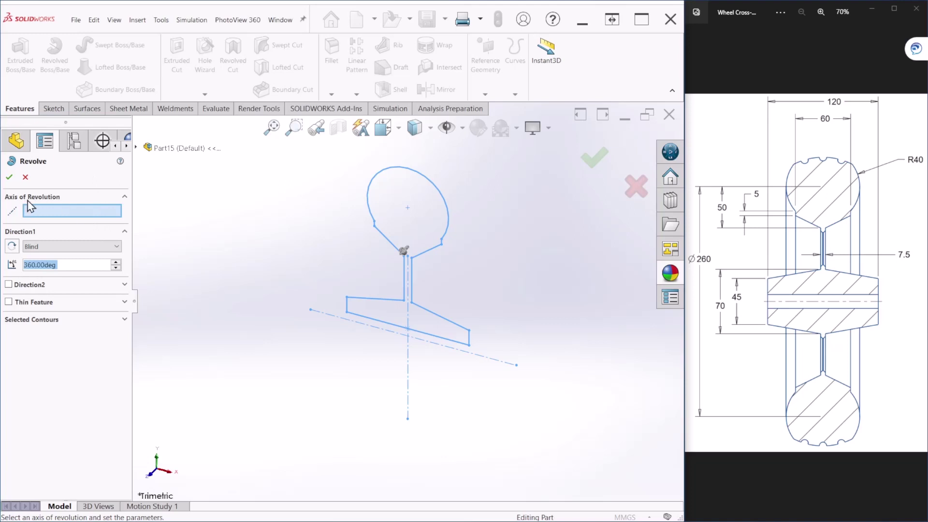
left_click(68, 214)
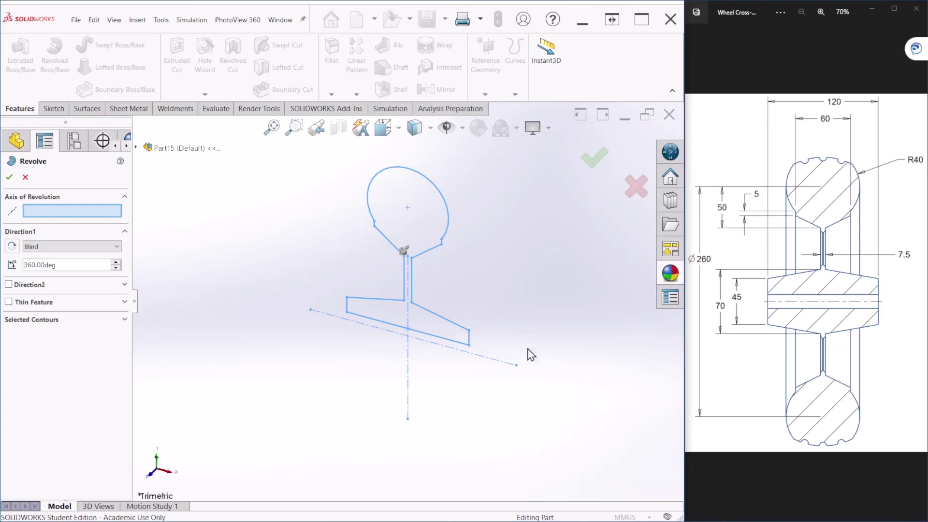
left_click(496, 361)
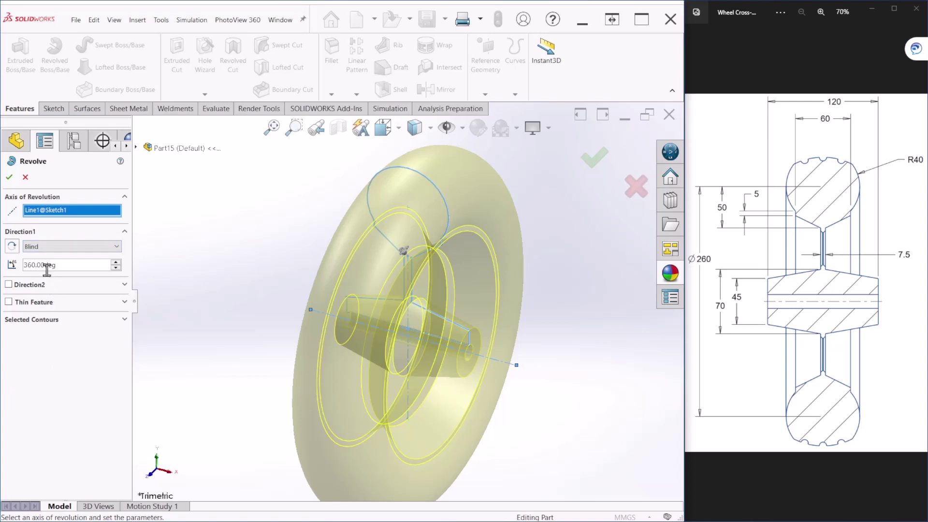
left_click(58, 246)
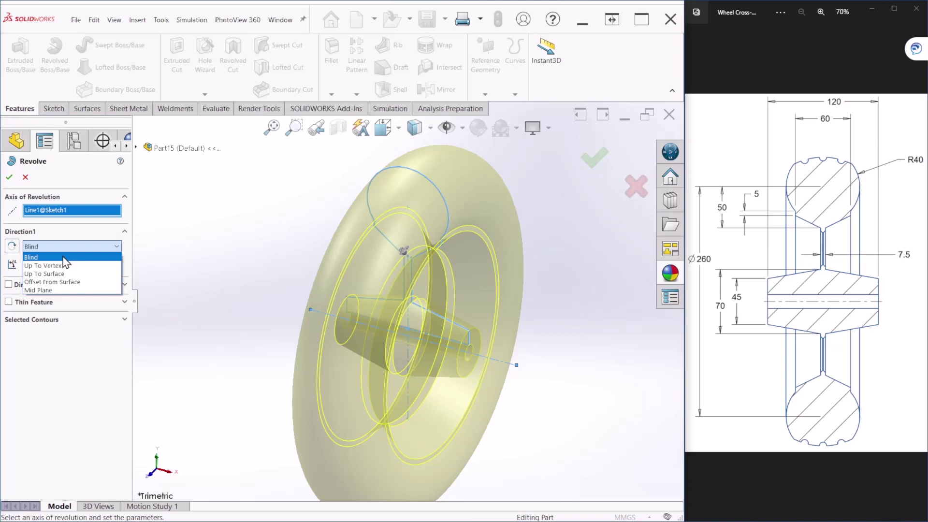
left_click(66, 246)
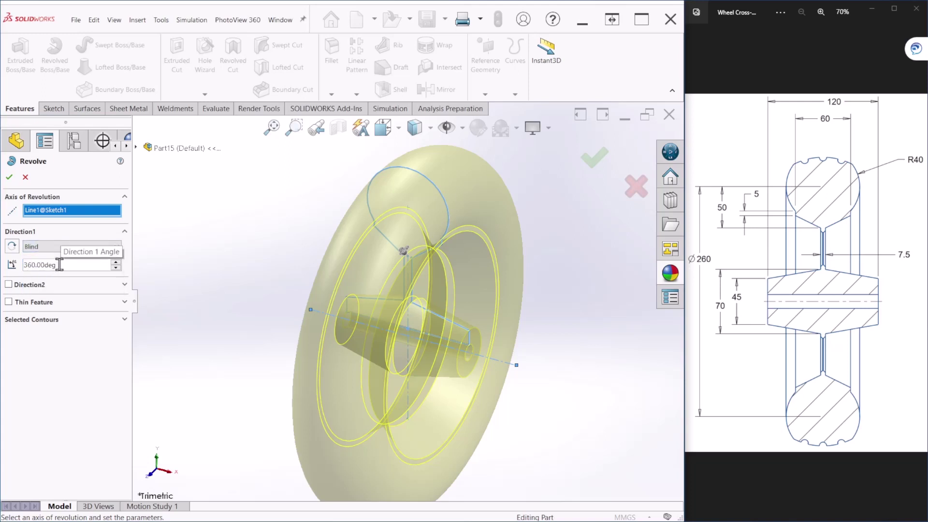
left_click(67, 264)
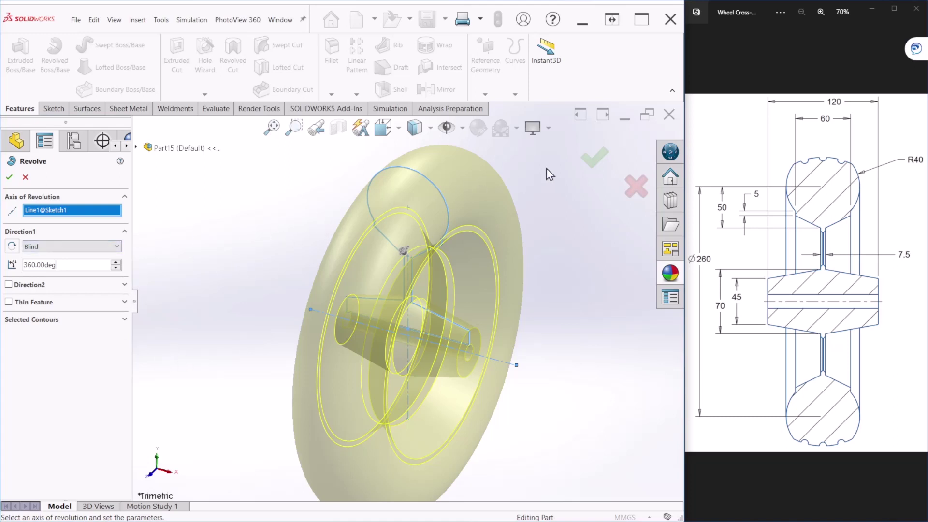
left_click(595, 157)
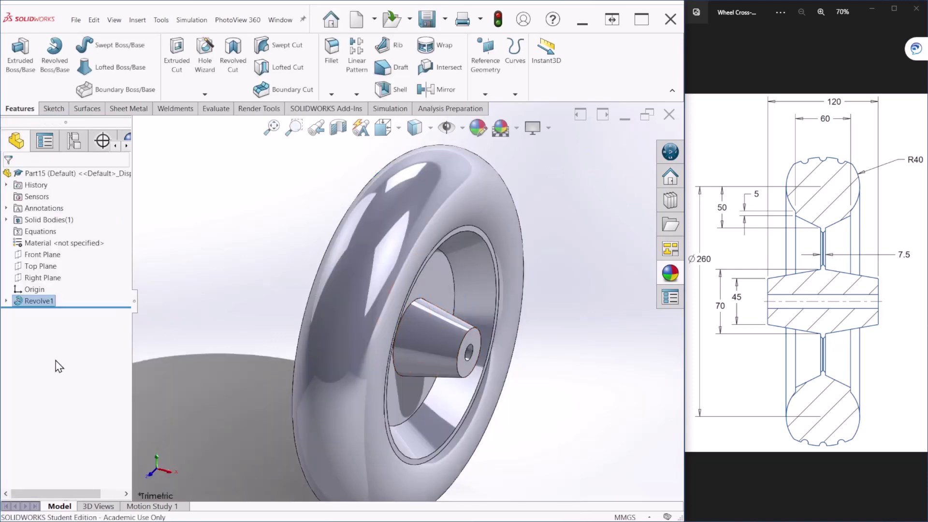
- Reopen Sketch1 under Revolve1 for editing and zoom in on the Ø80 tire circle
mouse_move(323, 388)
middle_mouse_down()
mouse_move(368, 271)
mouse_move(425, 209)
mouse_move(352, 219)
mouse_move(311, 192)
middle_mouse_up()
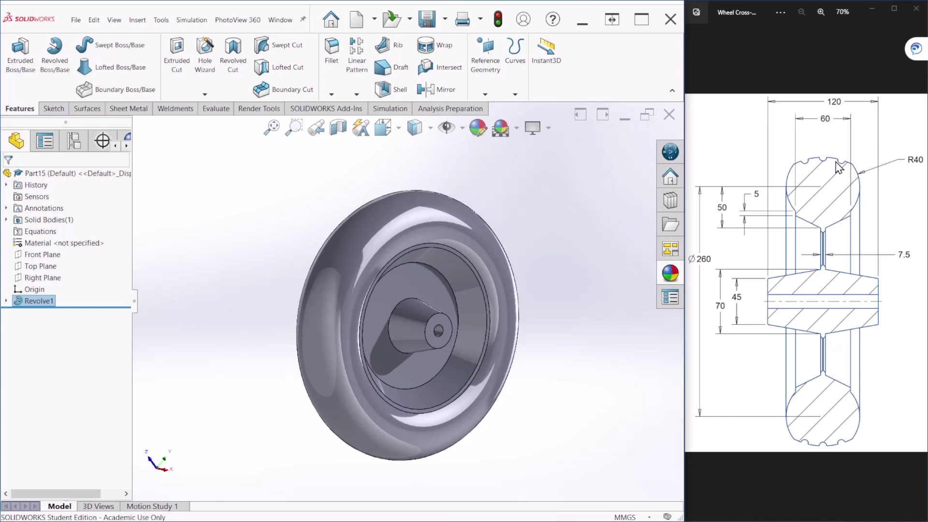
left_click(6, 301)
left_click(46, 313)
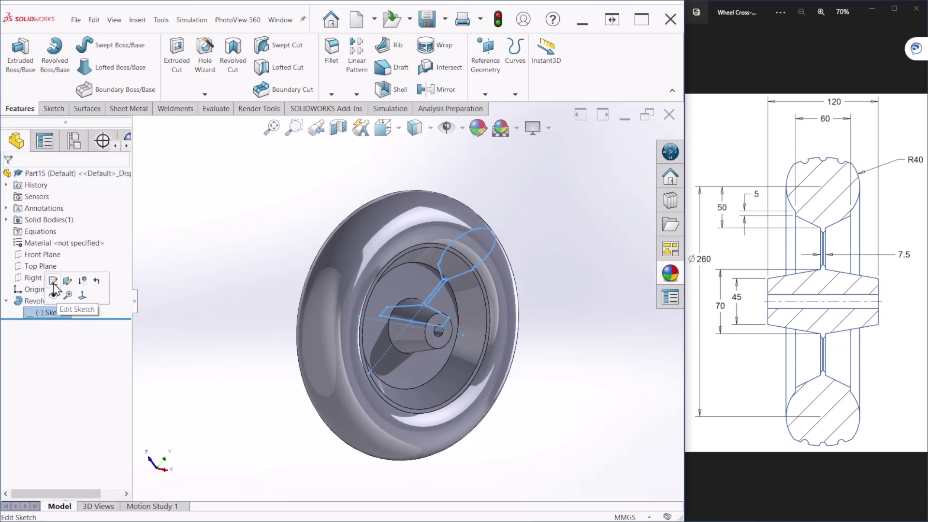
left_click(53, 281)
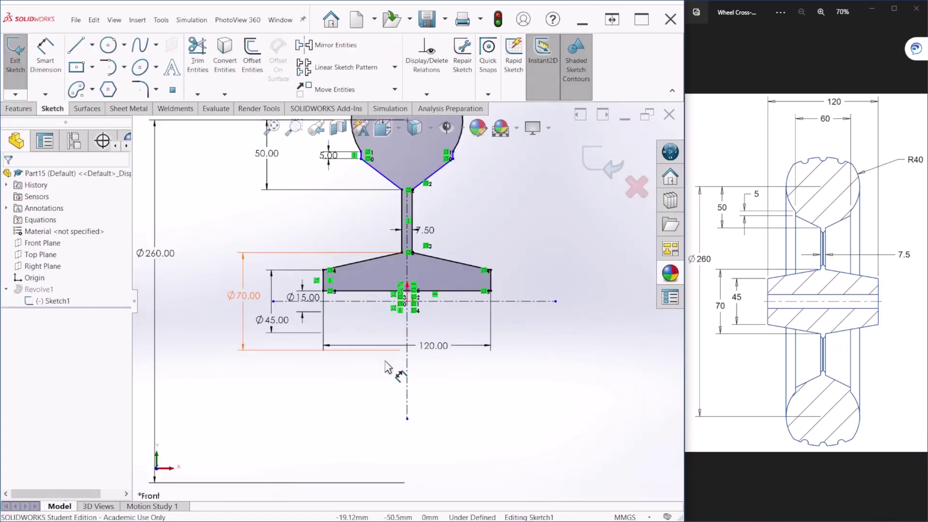
scroll(422, 192, "down", 3)
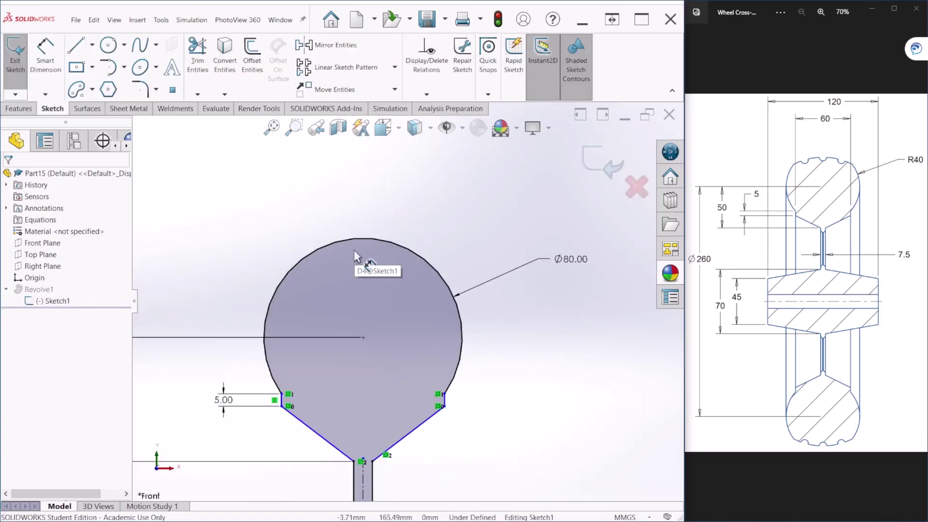
- Draw a circle centred on top of the Ø80 circle and dimension it to Ø7
left_click(109, 45)
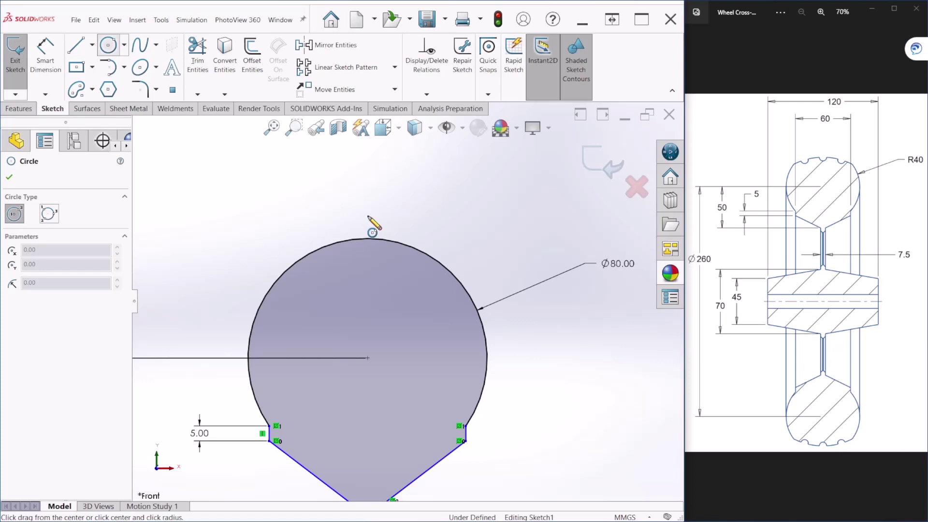
left_click(367, 238)
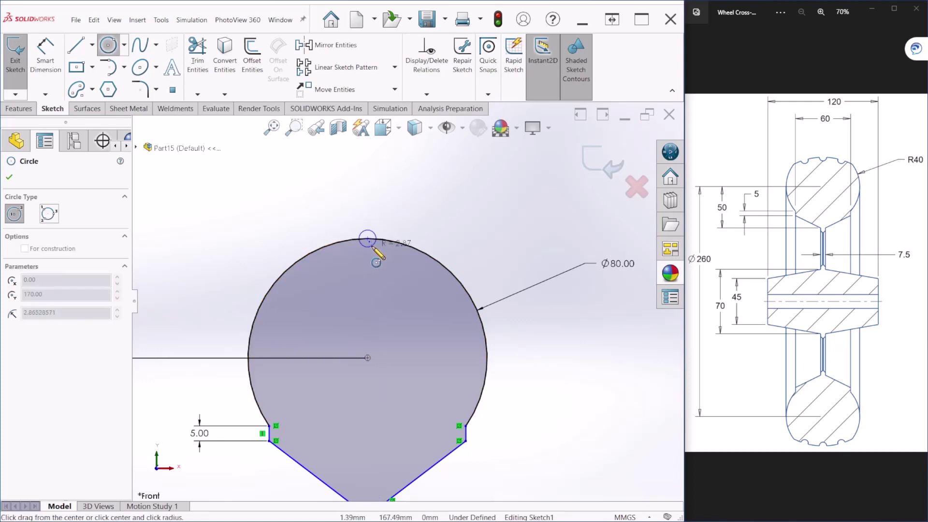
left_click(371, 246)
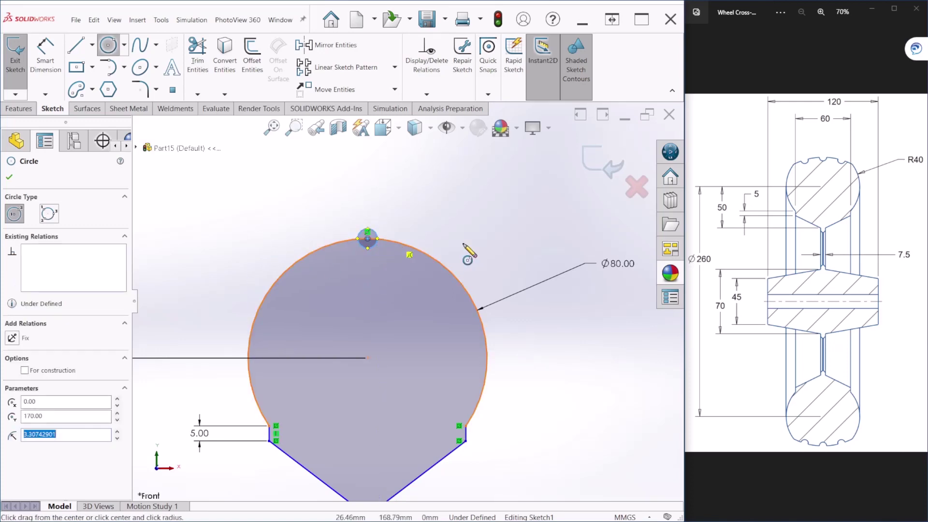
key("Escape")
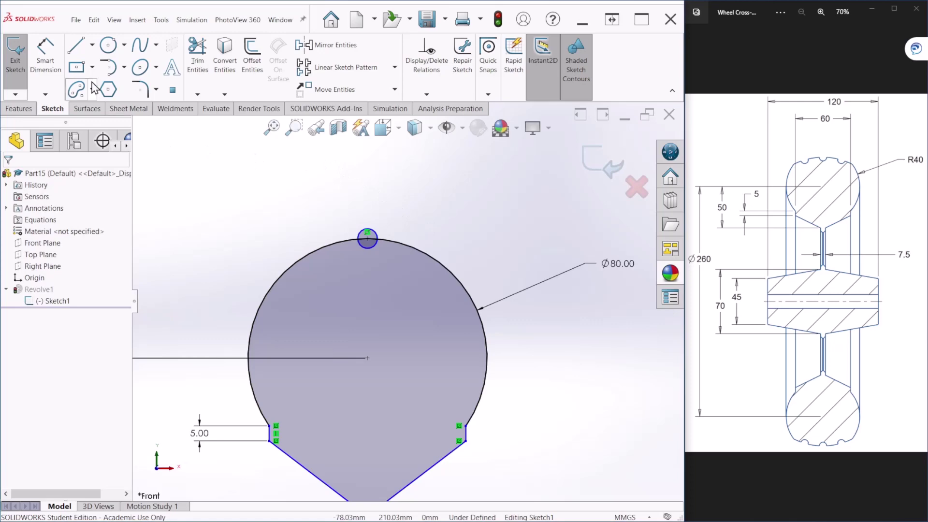
left_click(46, 54)
left_click(376, 231)
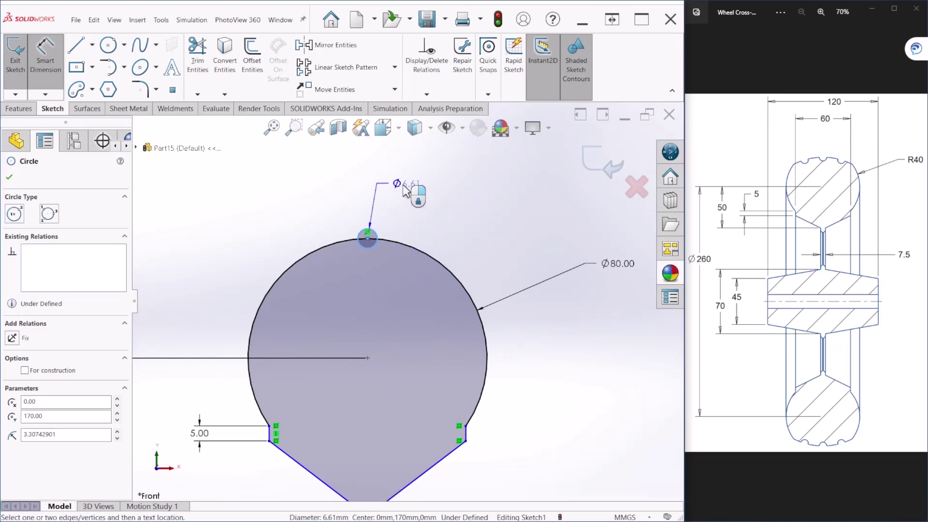
left_click(423, 194)
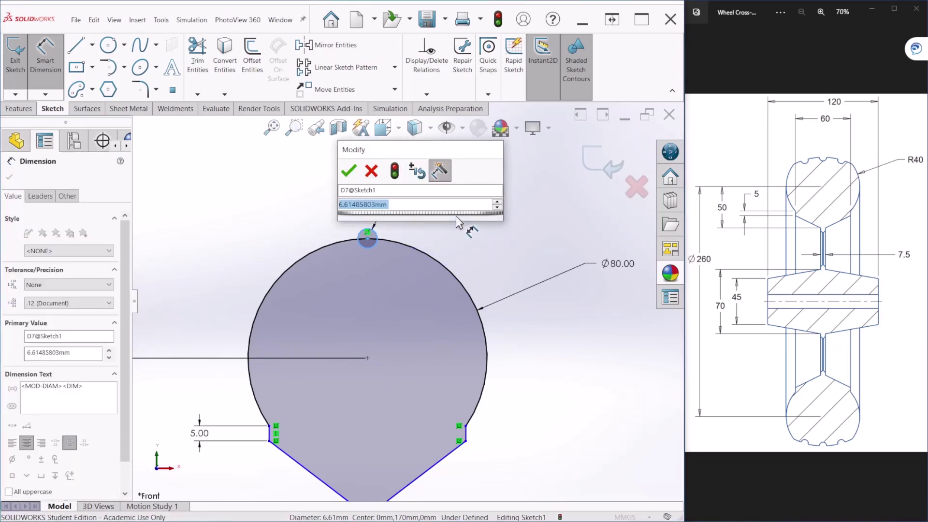
type("7")
key("Return")
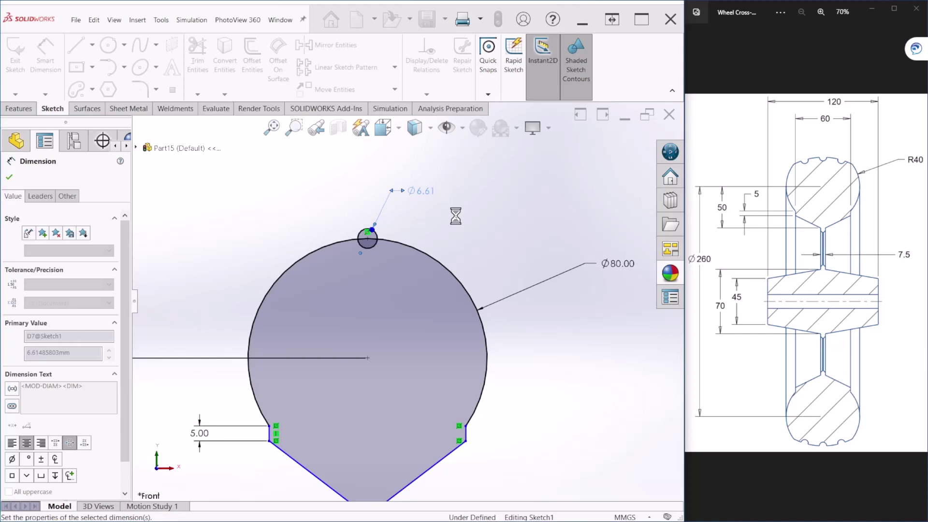
- Sketch a second small circle on the Ø80 circle's left edge
scroll(440, 248, "down", 1)
scroll(440, 248, "down", 1)
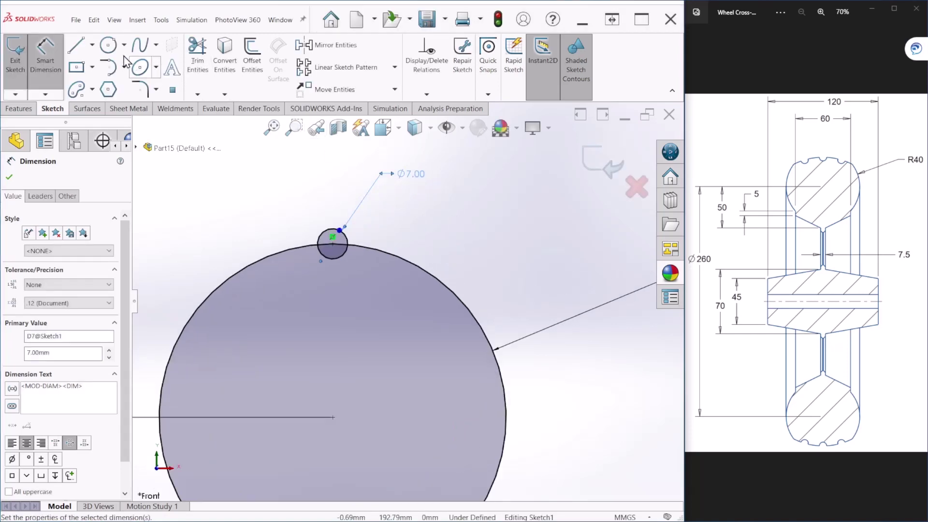
left_click(108, 45)
left_click_drag(246, 264, 239, 253)
- Make the second small circle equal in size to the Ø7 circle
key("Escape")
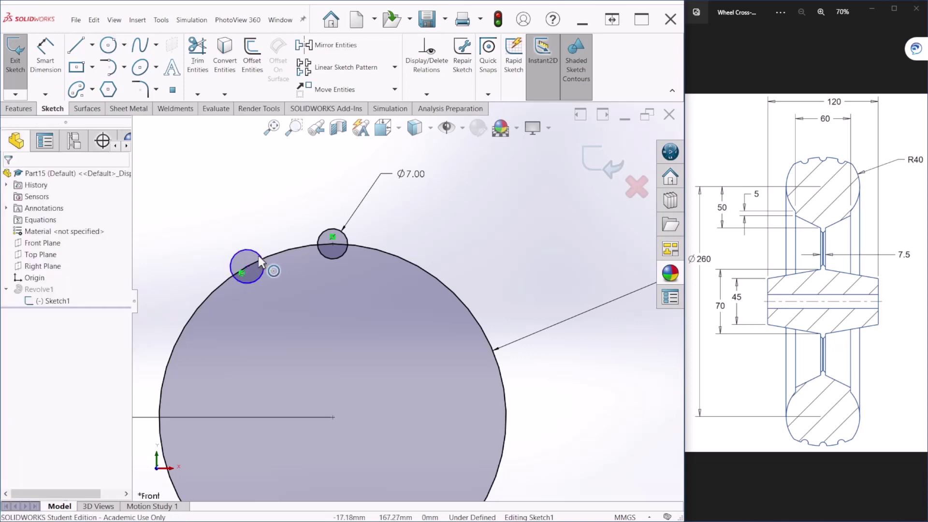
left_click(258, 254)
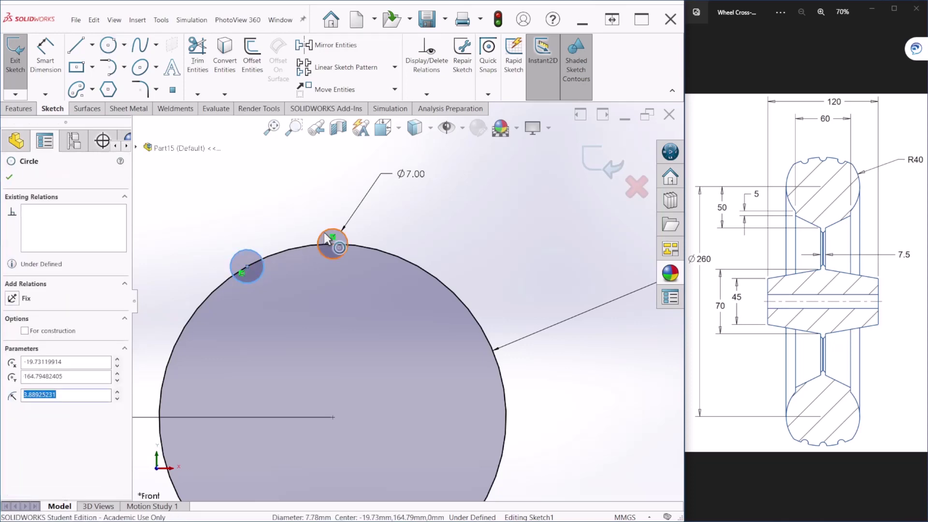
left_click(346, 239, "ctrl")
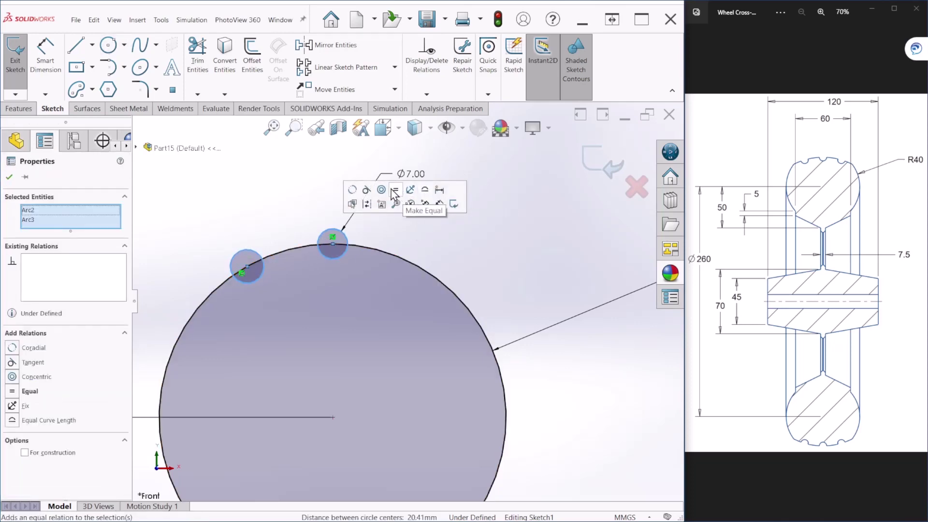
left_click(396, 192)
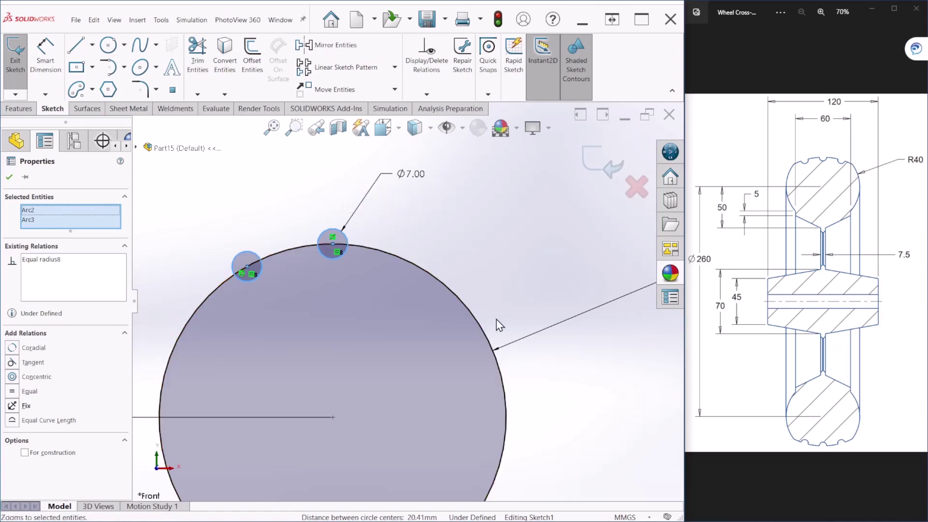
scroll(271, 248, "up", 2)
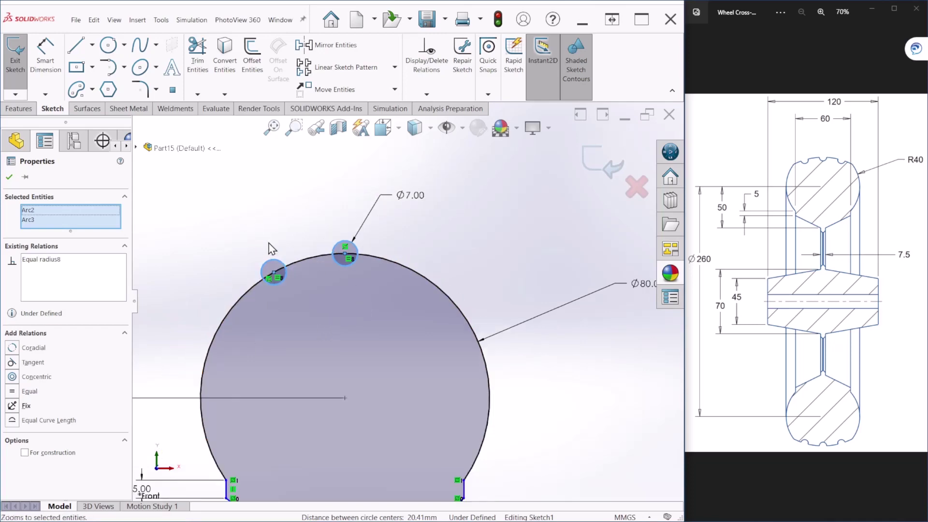
- Dimension the distance between the two small circles' centres to 20 mm
left_click(45, 54)
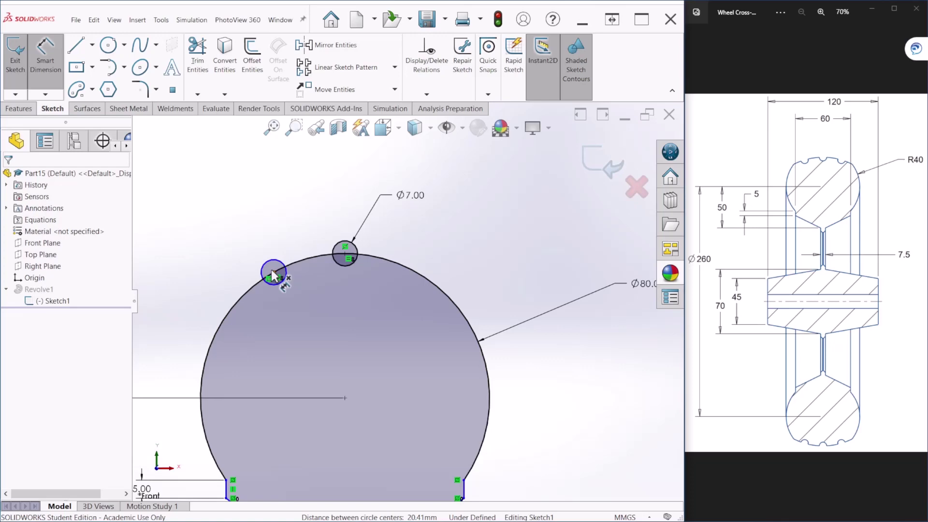
left_click(276, 274)
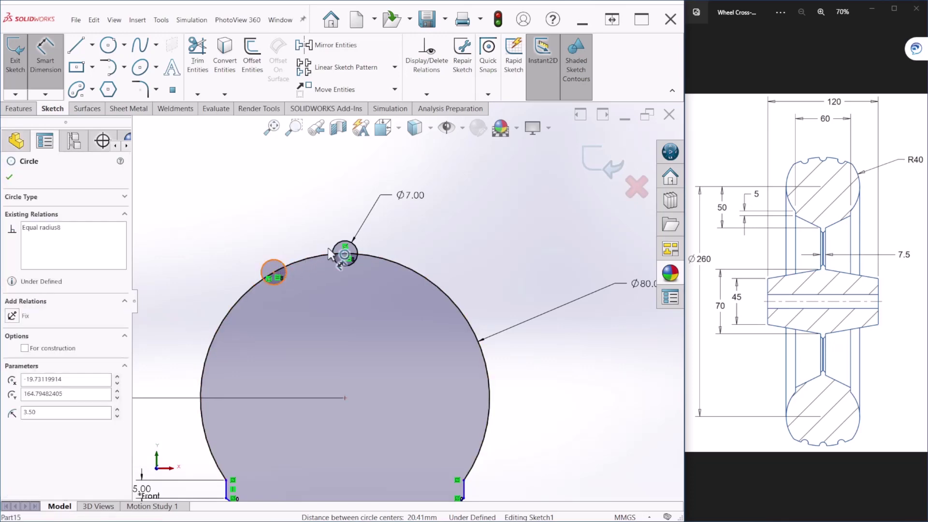
left_click(343, 249)
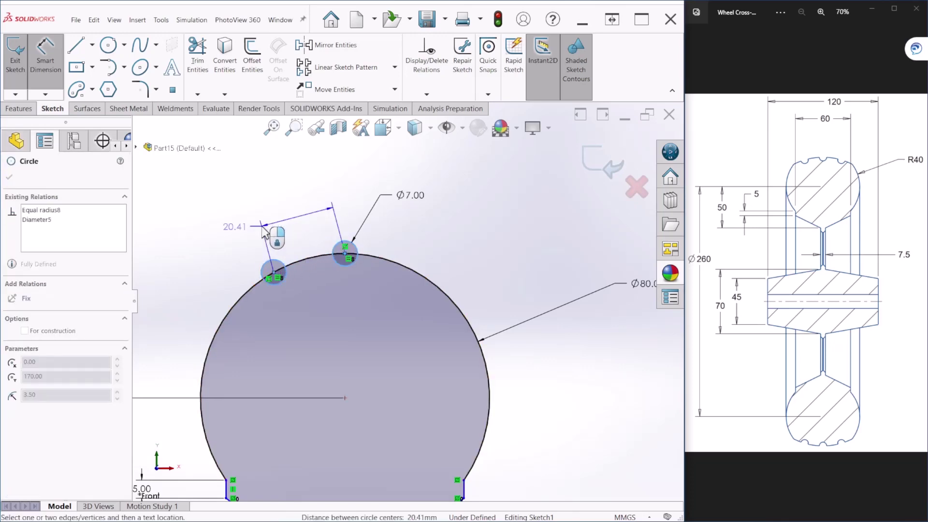
left_click(259, 221)
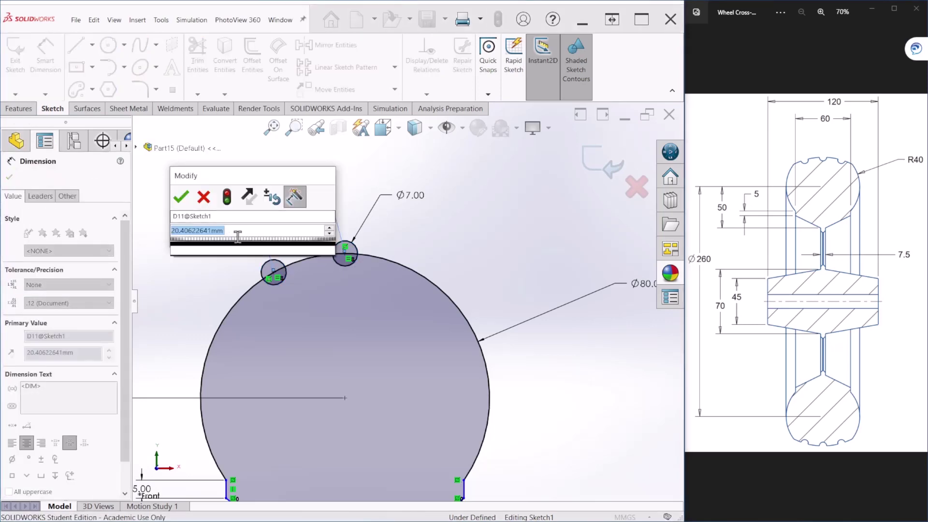
type("20")
key("Return")
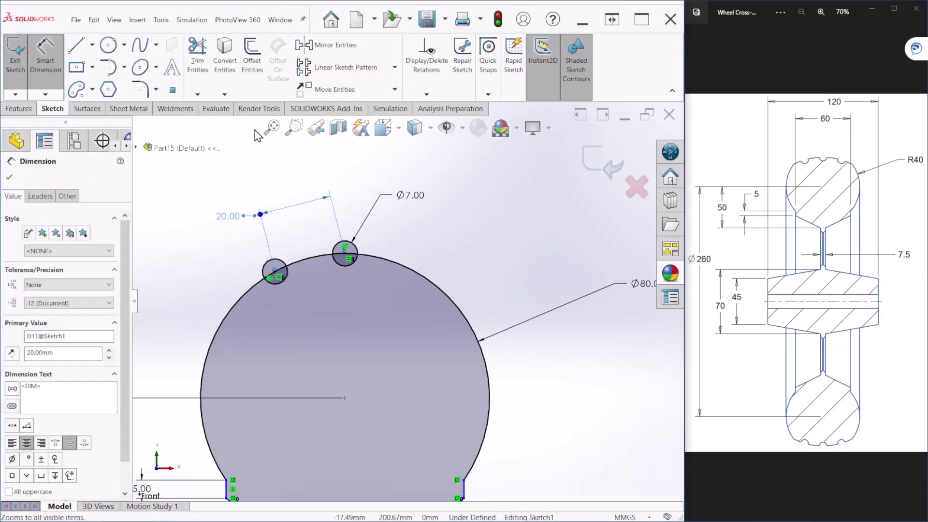
left_click(198, 57)
- Trim the left and top small circles into notches in the Ø80 profile, accepting the relation deletion
scroll(368, 280, "down", 2)
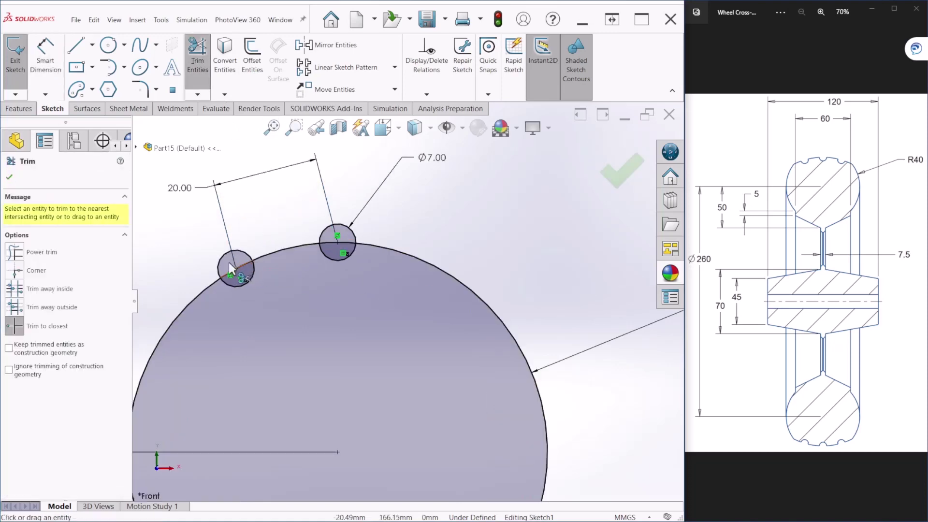
scroll(232, 261, "down", 1)
left_click(252, 264)
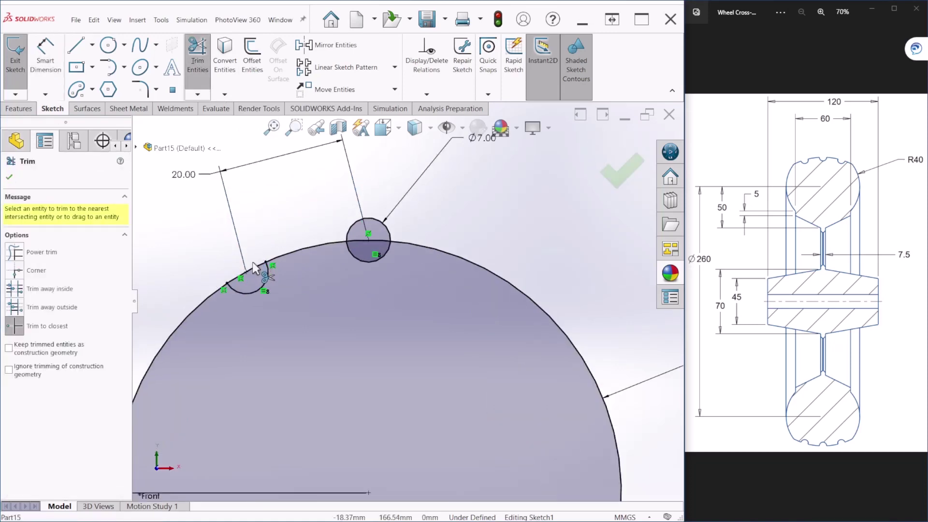
left_click(253, 266)
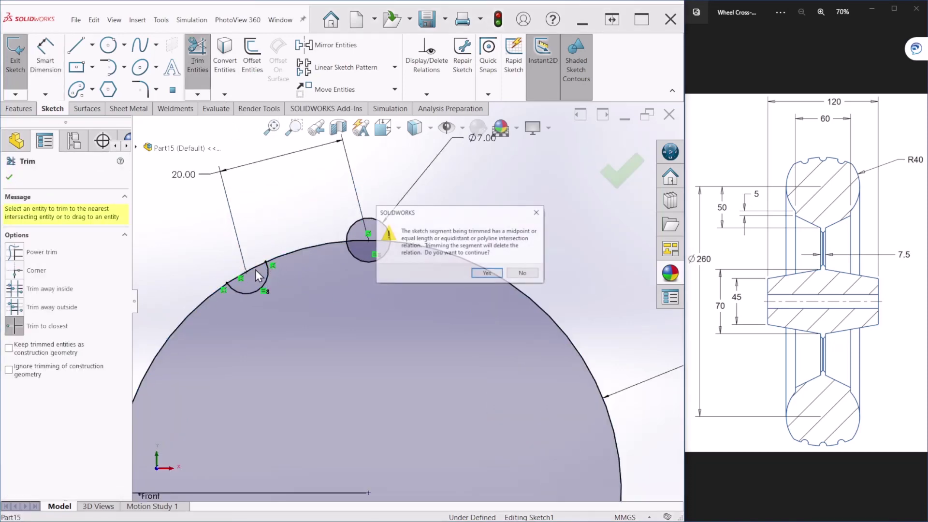
left_click(485, 274)
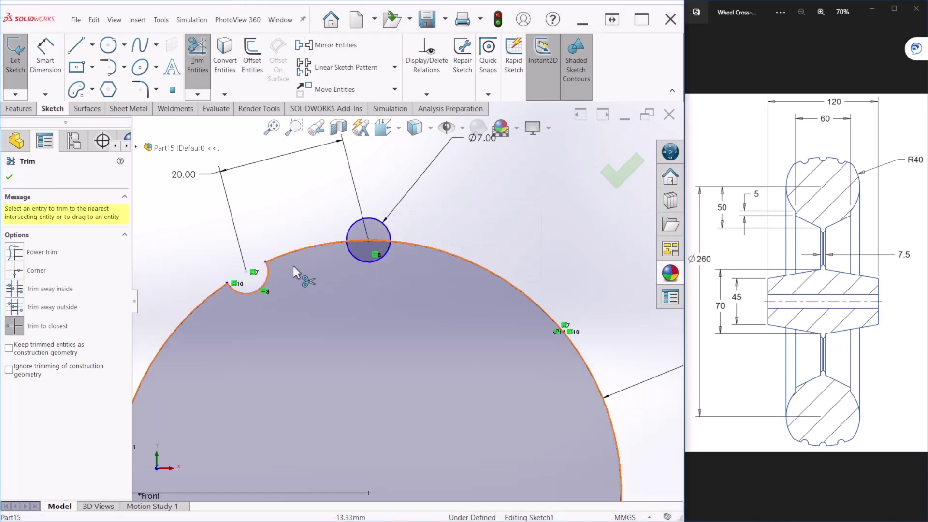
left_click(376, 218)
left_click(377, 242)
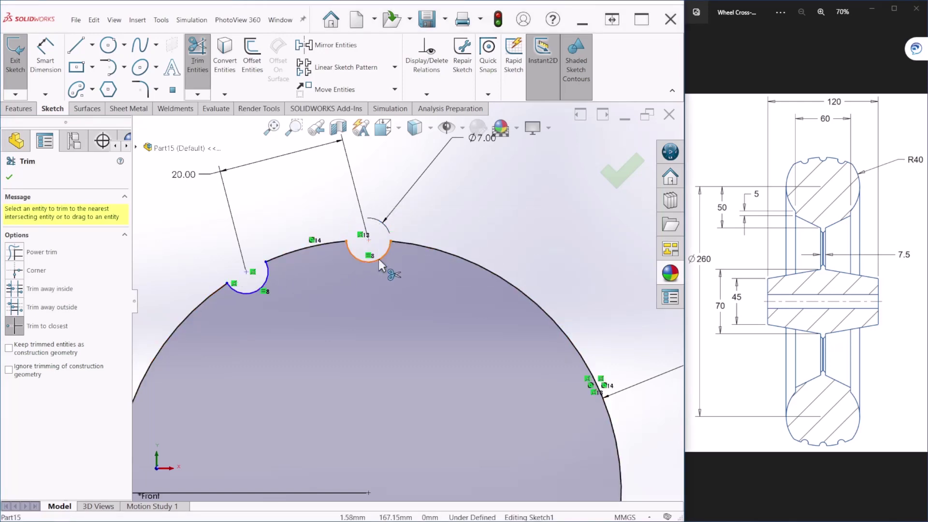
scroll(379, 259, "down", 3)
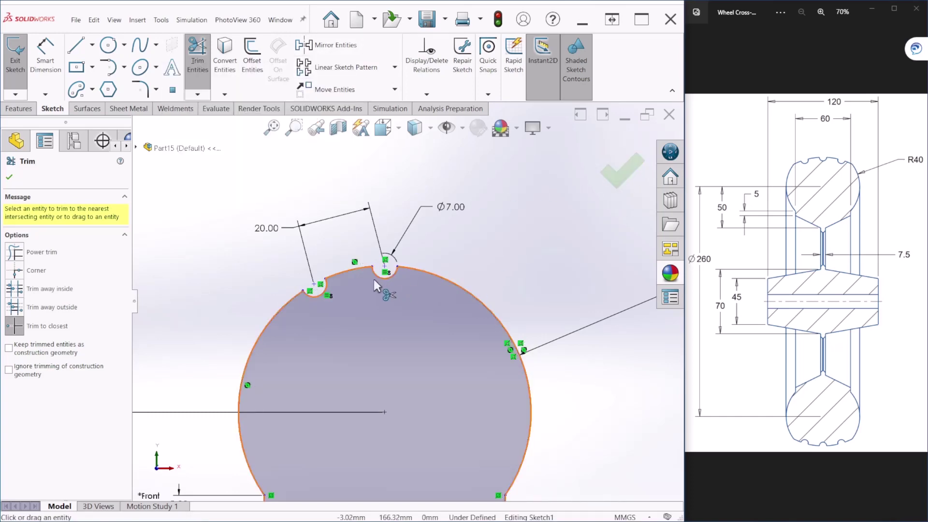
scroll(379, 286, "up", 4)
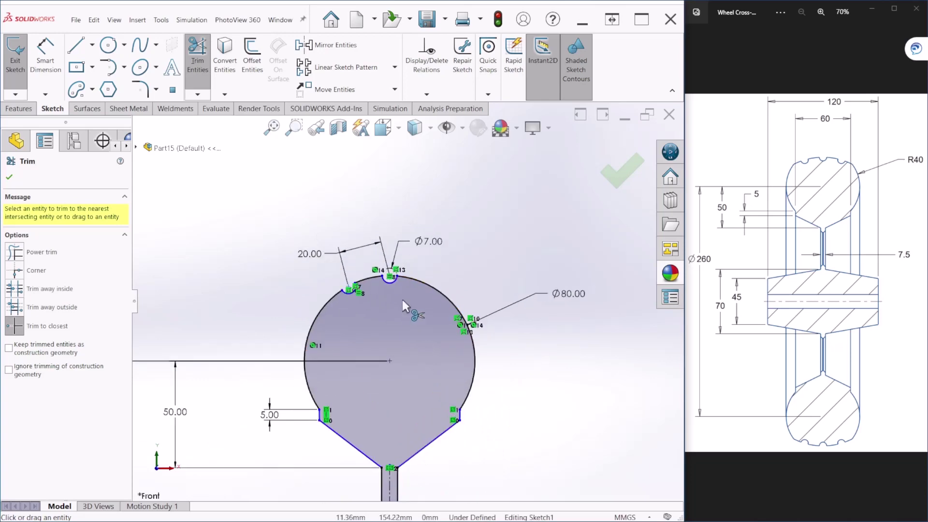
scroll(403, 300, "down", 5)
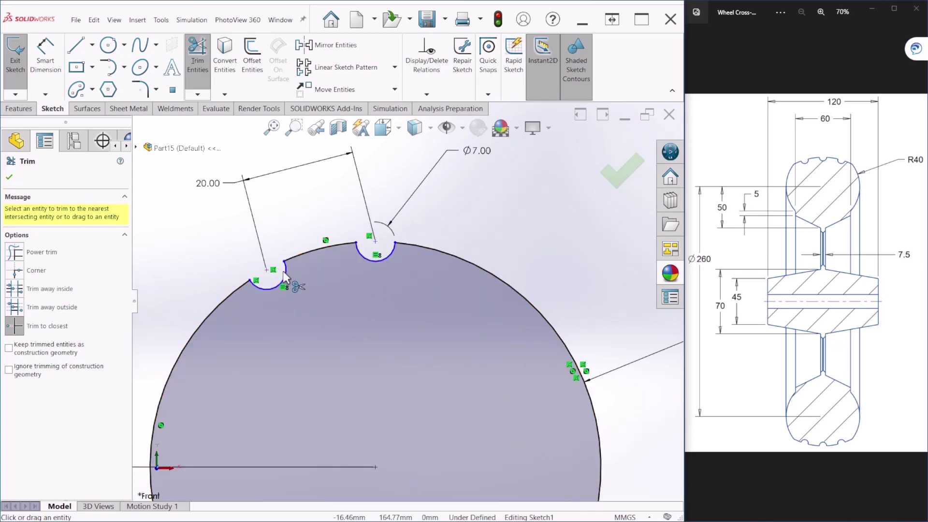
key("Escape")
- Mirror the left notch arc about the vertical centerline to the right side
left_click(315, 44)
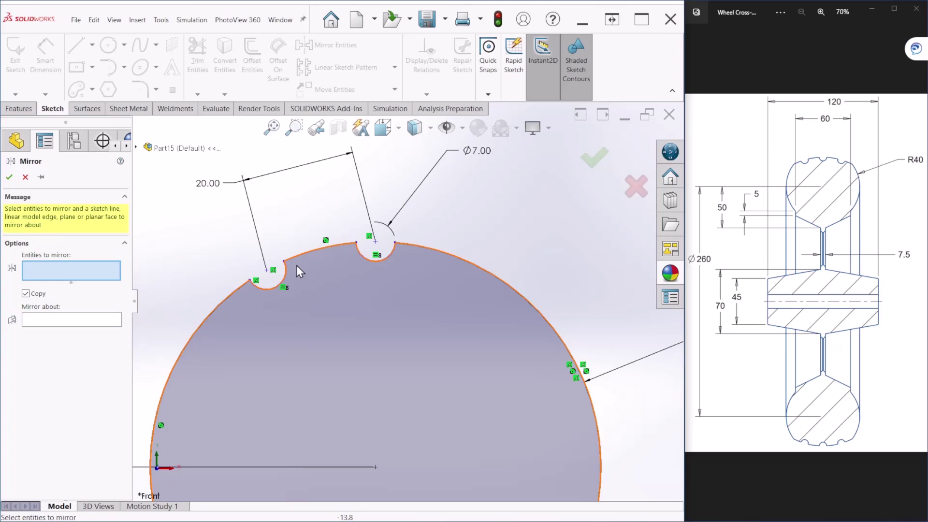
left_click(285, 278)
scroll(334, 280, "up", 4)
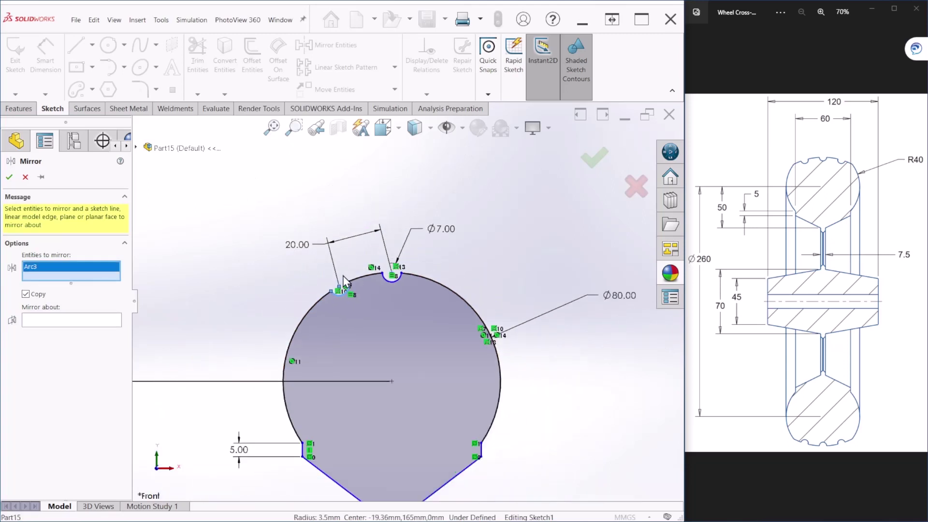
left_click(101, 322)
scroll(372, 306, "up", 3)
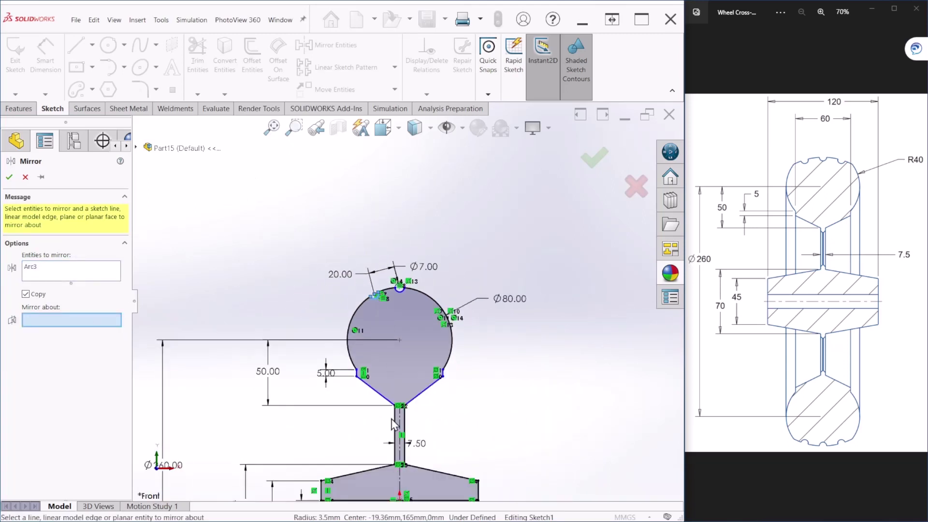
scroll(395, 426, "down", 4)
left_click(414, 343)
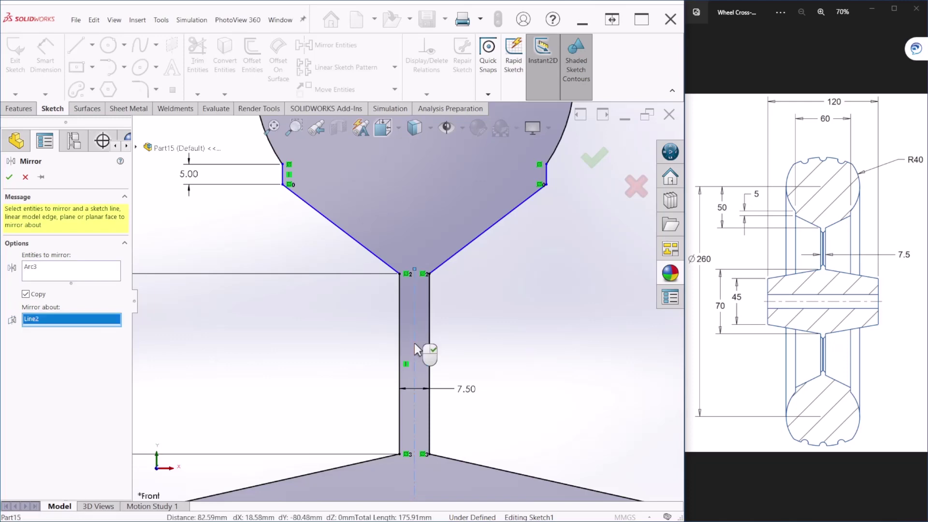
scroll(414, 344, "up", 5)
scroll(463, 198, "down", 3)
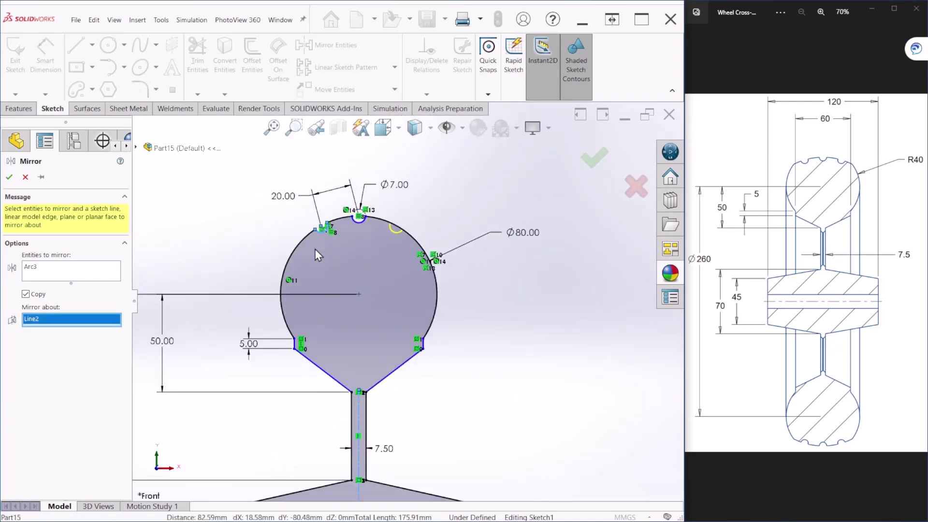
left_click(9, 177)
scroll(414, 233, "down", 3)
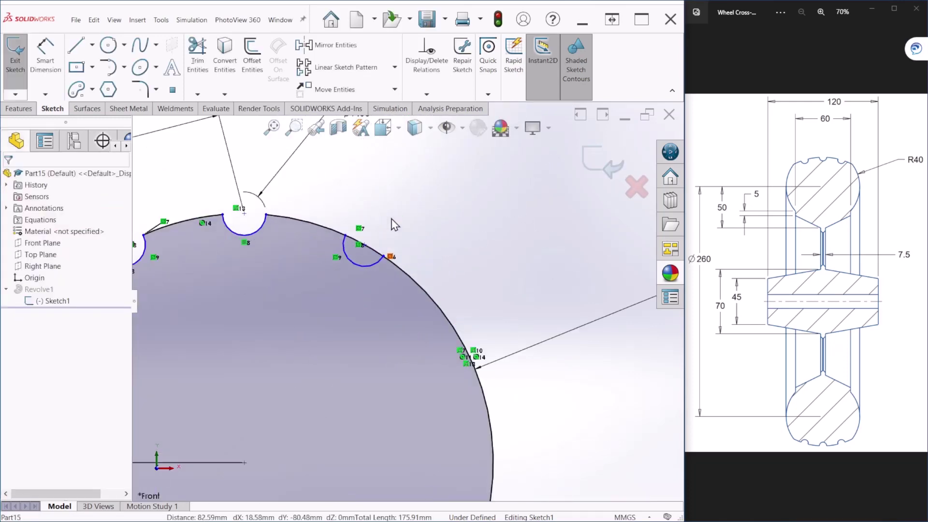
- Trim the Ø80 circle's segment across the mirrored right notch
key("t")
left_click(357, 245)
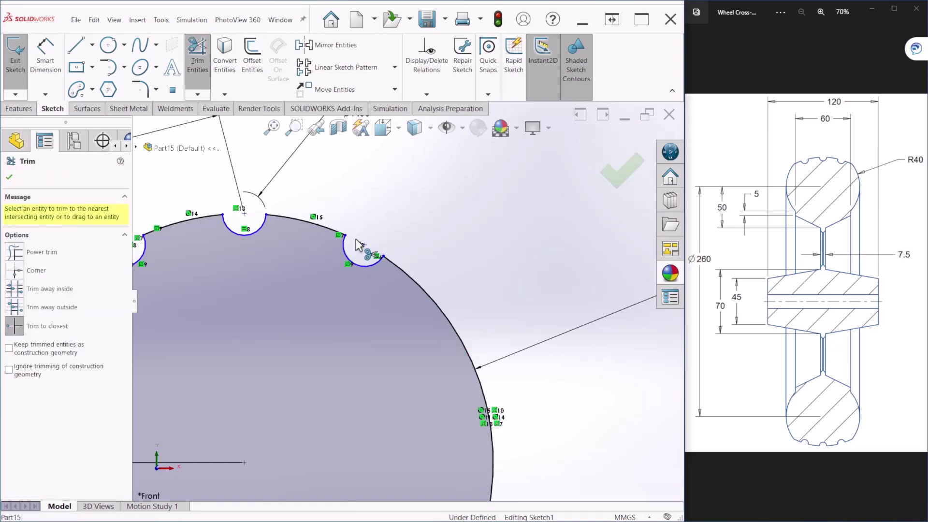
scroll(406, 297, "up", 4)
left_click(610, 175)
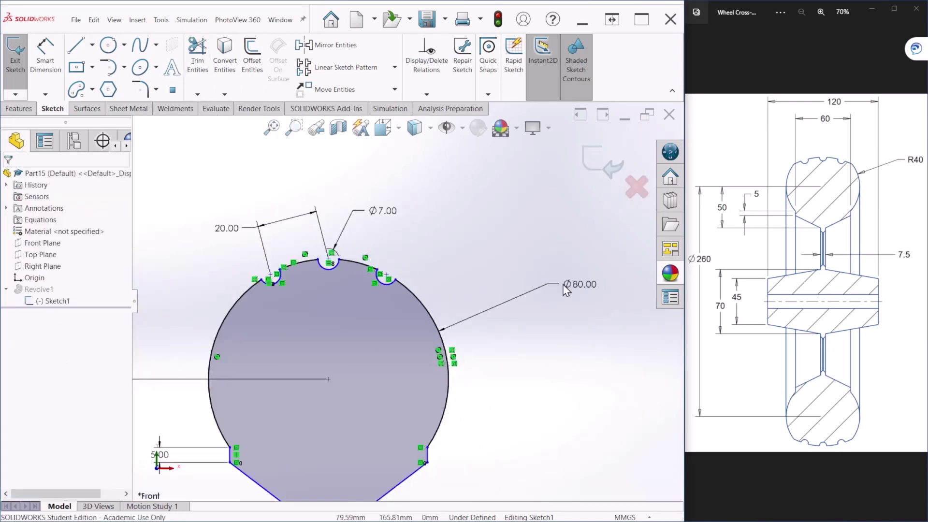
- Exit the sketch so Revolve1 rebuilds with three Ø7 grooves, shown in isometric view
left_click(596, 186)
mouse_move(479, 356)
middle_mouse_down()
mouse_move(489, 342)
mouse_move(439, 421)
mouse_move(469, 314)
mouse_move(331, 376)
middle_mouse_up()
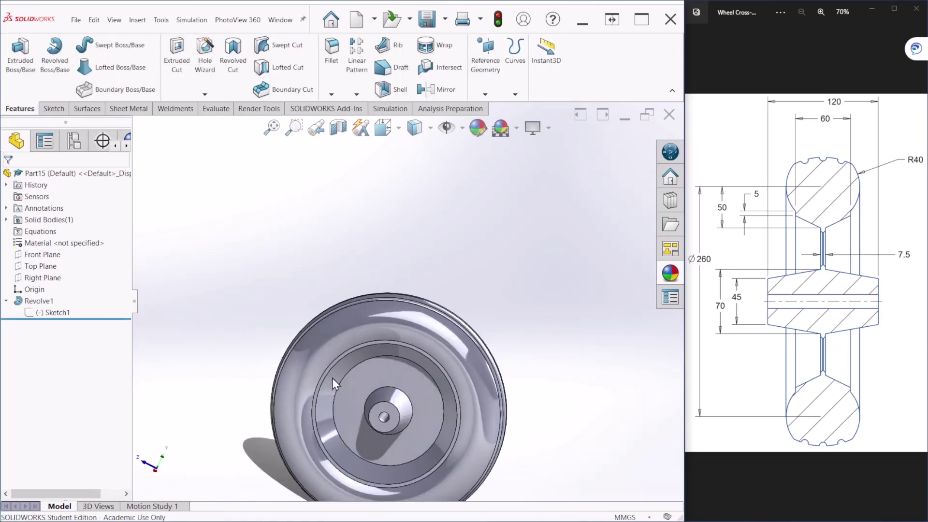
key("ctrl+7")
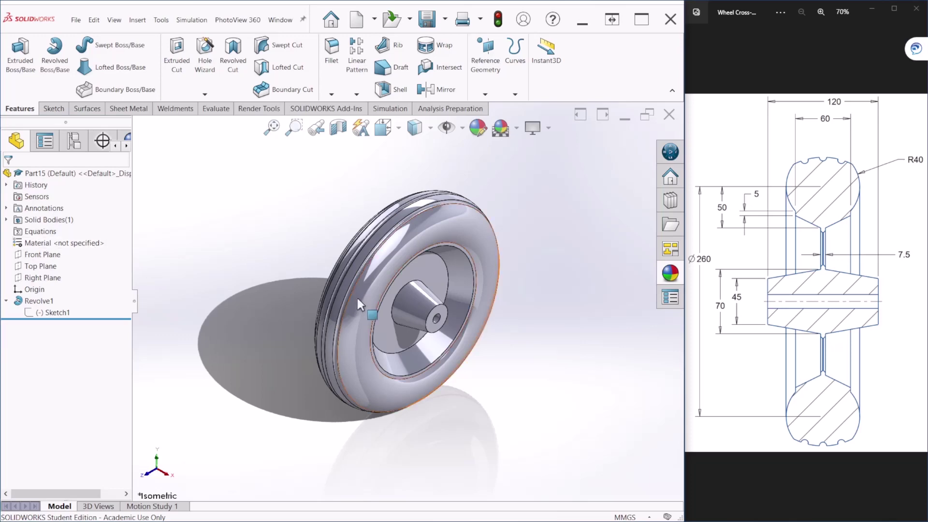
- Select Revolve1, inspect the three Ø7 tread grooves from several angles, then maximize the window
scroll(404, 239, "down", 5)
middle_click_drag(400, 254, 407, 260)
left_click(415, 247)
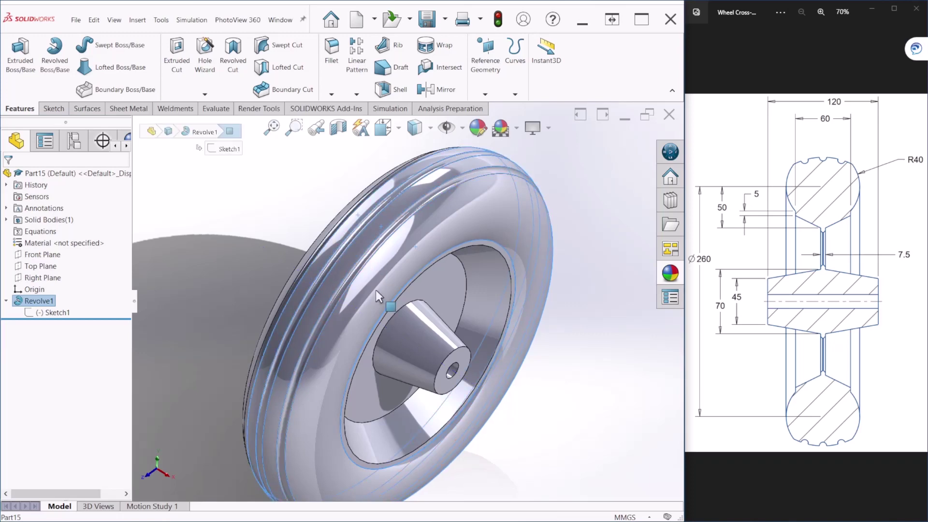
scroll(375, 290, "down", 5)
scroll(388, 317, "down", 2)
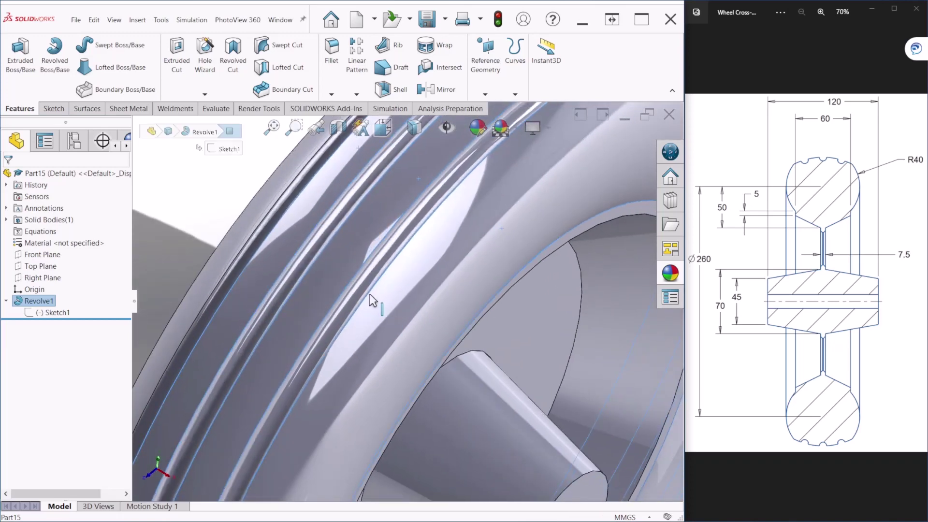
scroll(375, 298, "down", 2)
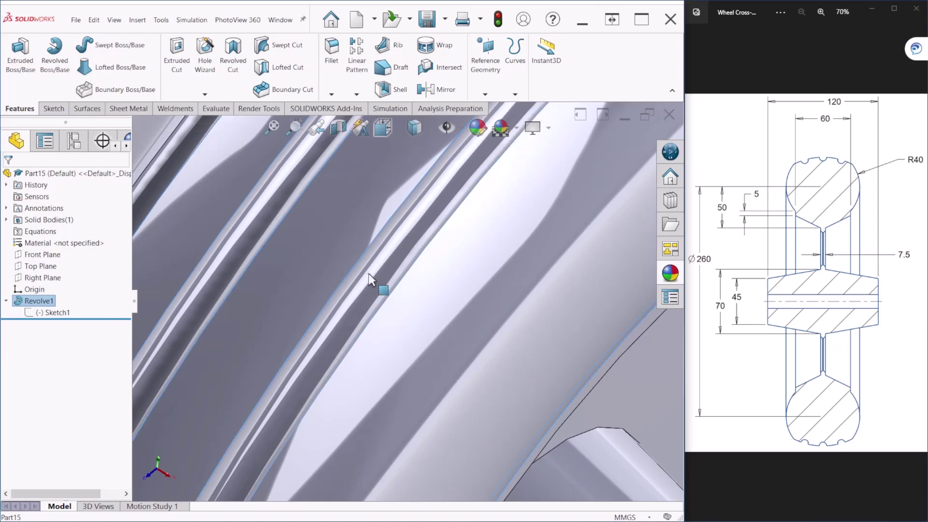
scroll(368, 285, "up", 4)
middle_click_drag(368, 283, 438, 299)
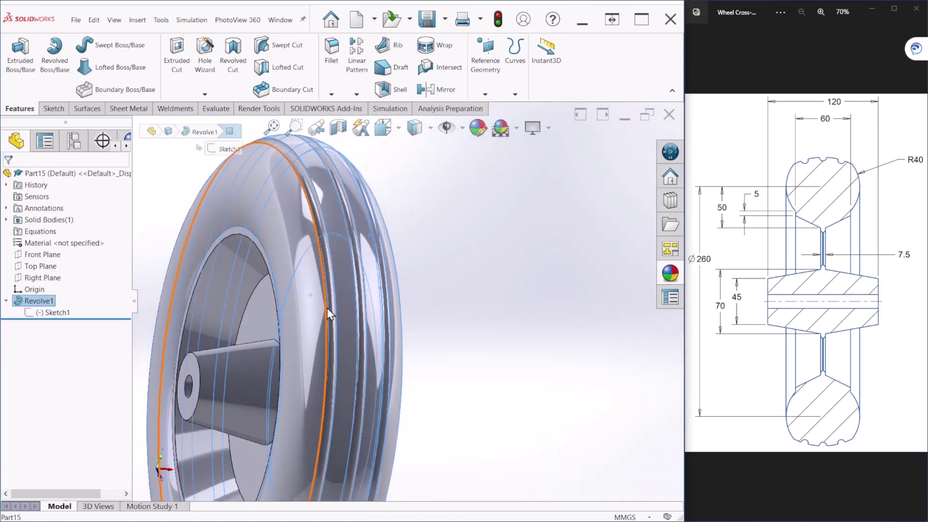
scroll(327, 308, "down", 3)
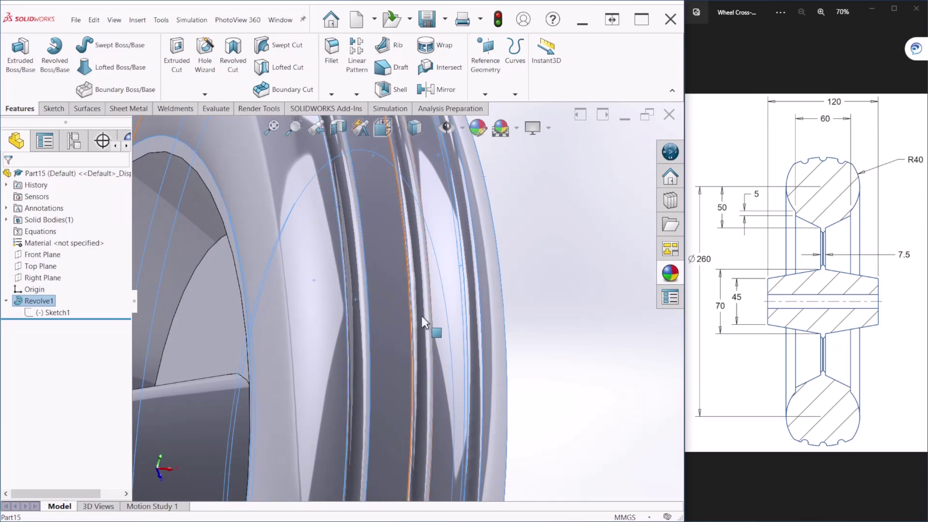
scroll(409, 329, "up", 4)
scroll(411, 329, "up", 3)
middle_click_drag(462, 350, 411, 305)
left_click(642, 23)
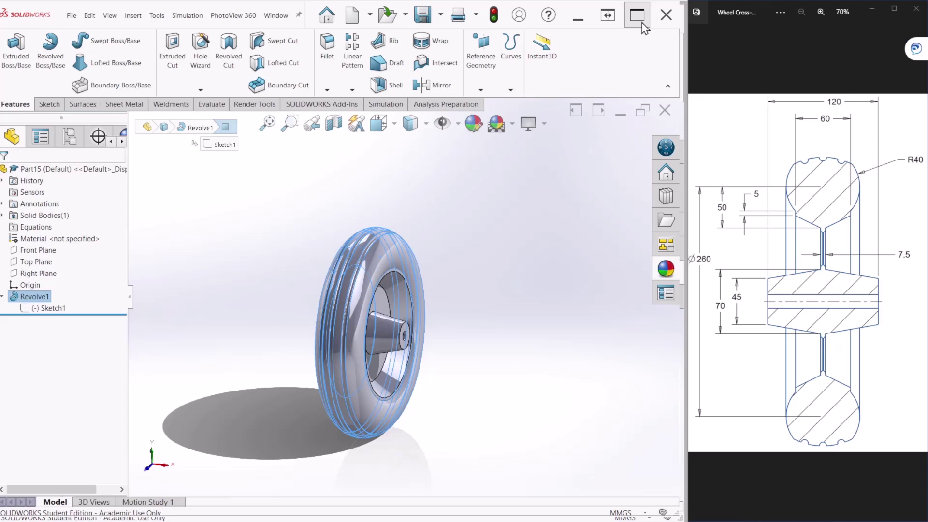
- Apply the Rubber > Texture tire tread appearance to the tire and inspect it from several angles
left_click(914, 271)
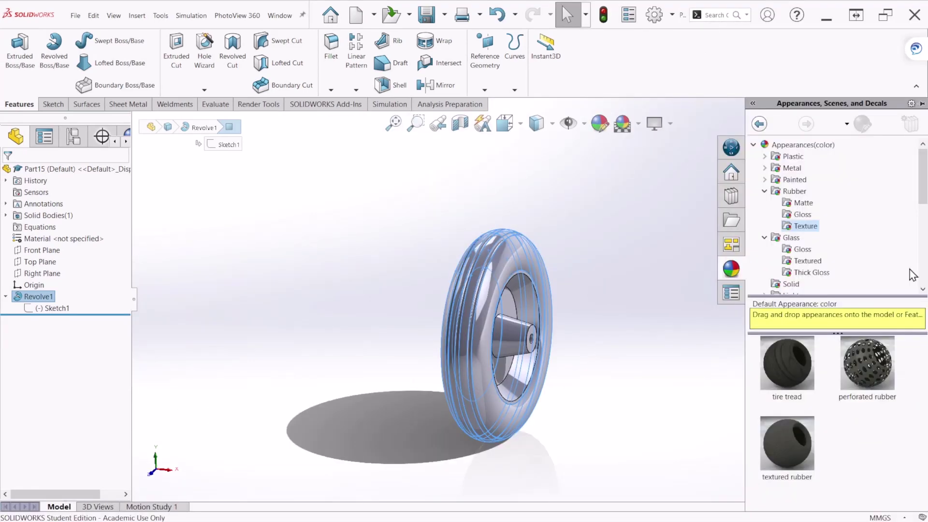
left_click(804, 146)
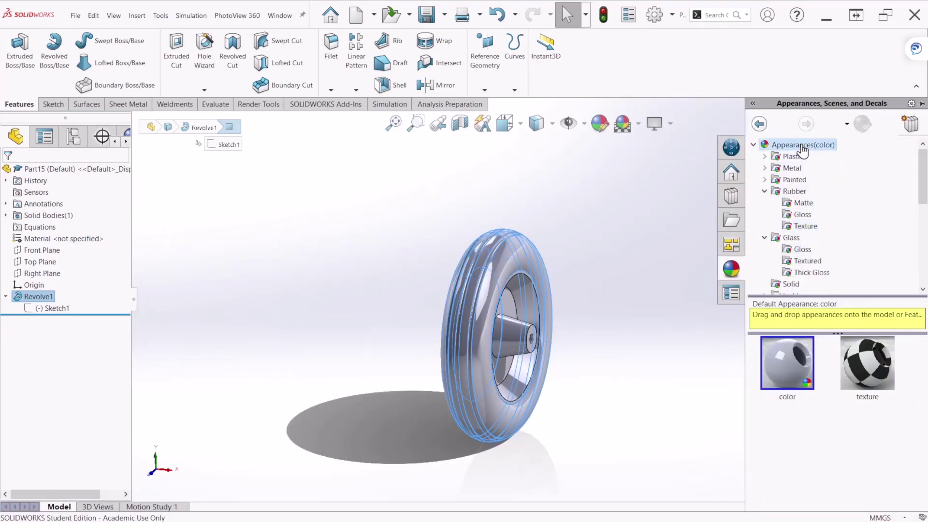
left_click(798, 193)
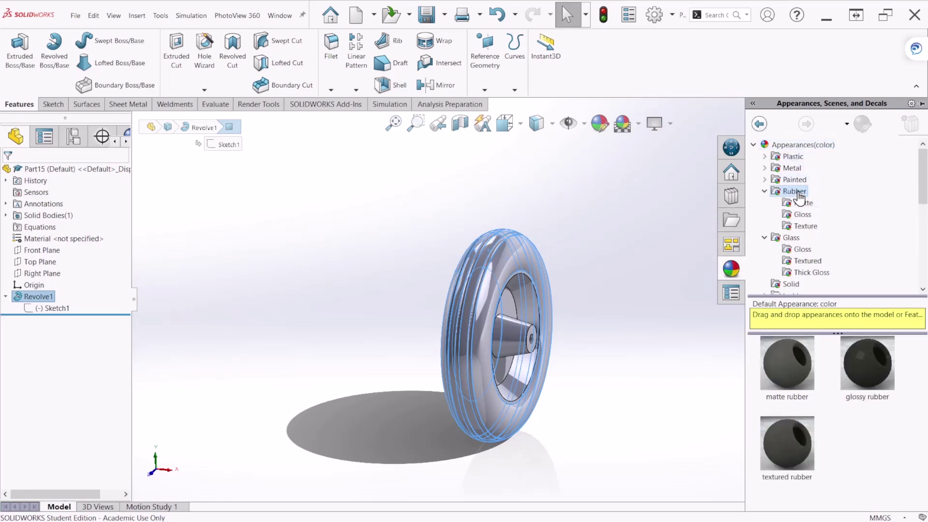
left_click(814, 230)
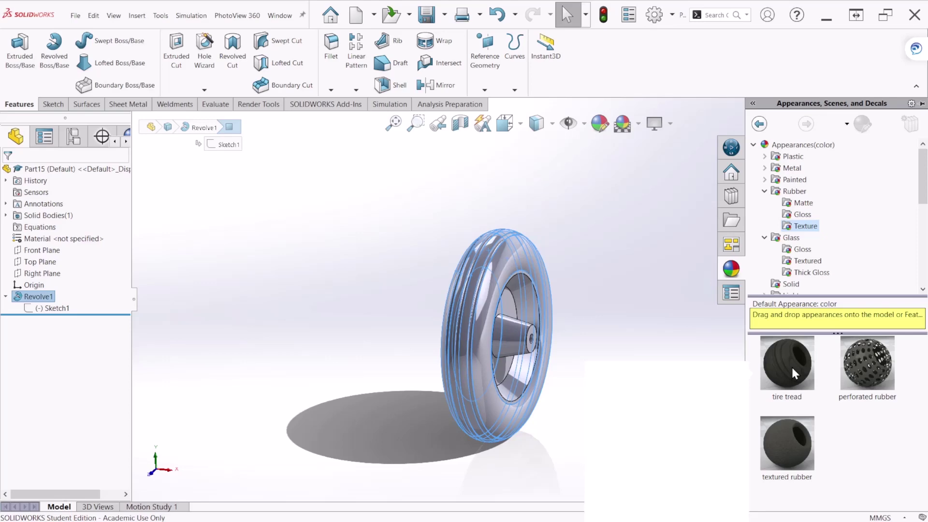
left_click_drag(791, 366, 541, 373)
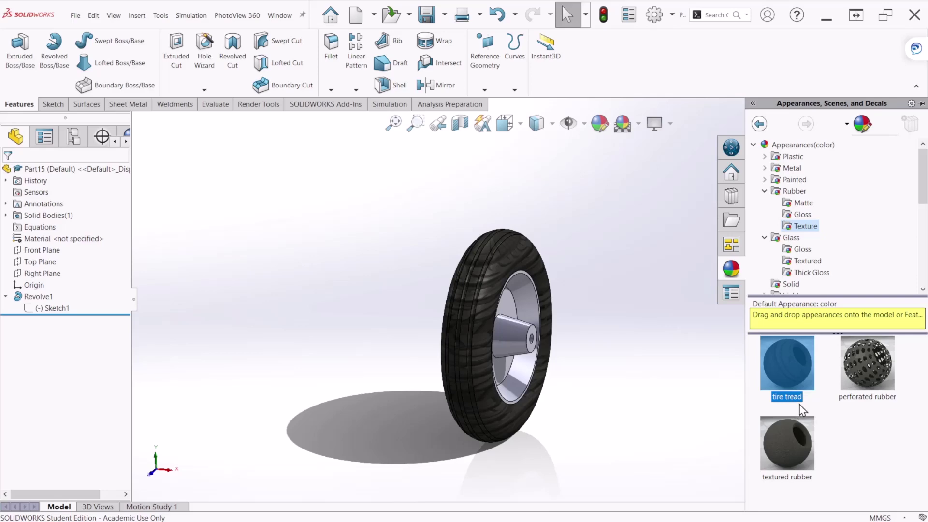
mouse_move(623, 392)
middle_mouse_down()
mouse_move(624, 369)
mouse_move(587, 382)
mouse_move(598, 375)
mouse_move(629, 386)
middle_mouse_up()
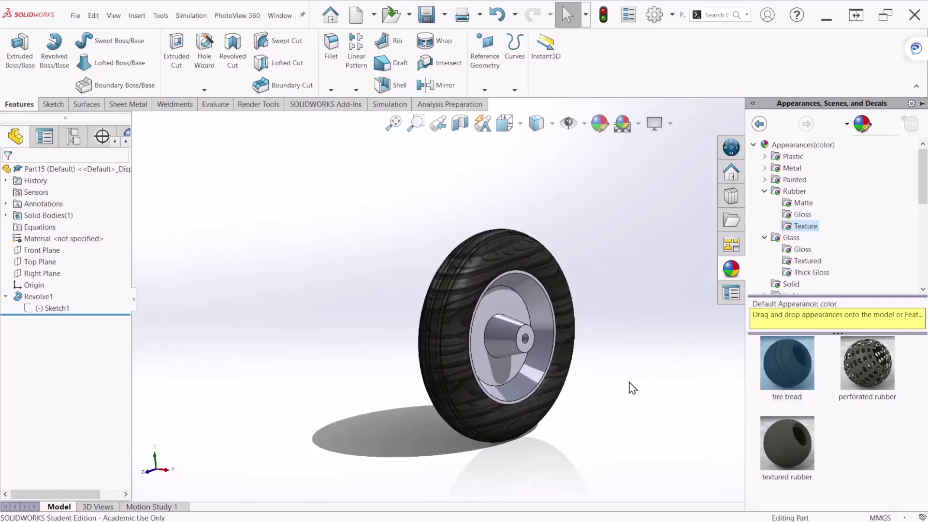
scroll(624, 411, "down", 3)
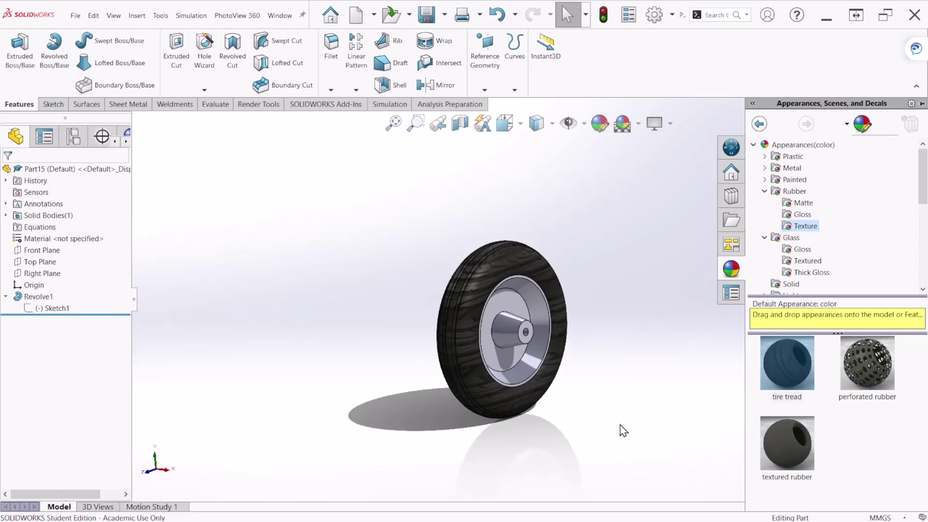
scroll(546, 385, "up", 3)
middle_click_drag(588, 346, 392, 345)
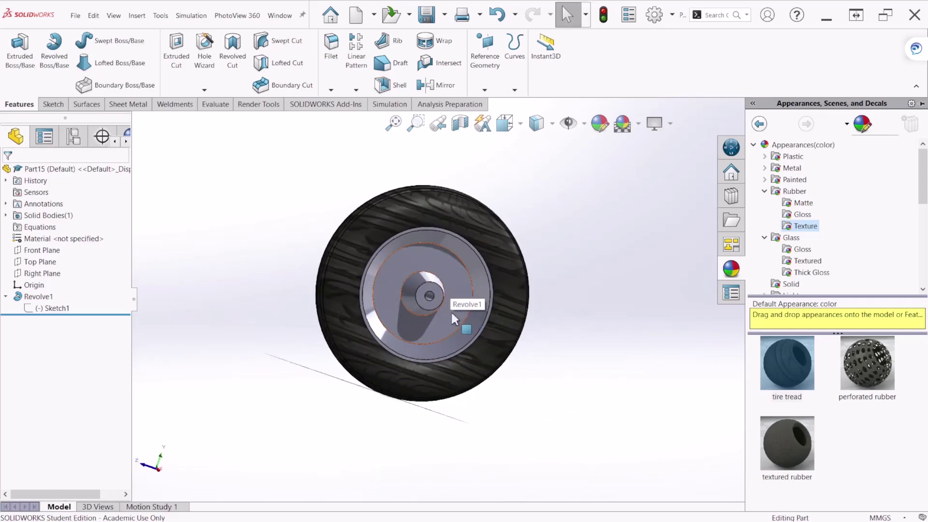
scroll(382, 421, "up", 3)
middle_click_drag(382, 420, 421, 462)
scroll(592, 300, "down", 3)
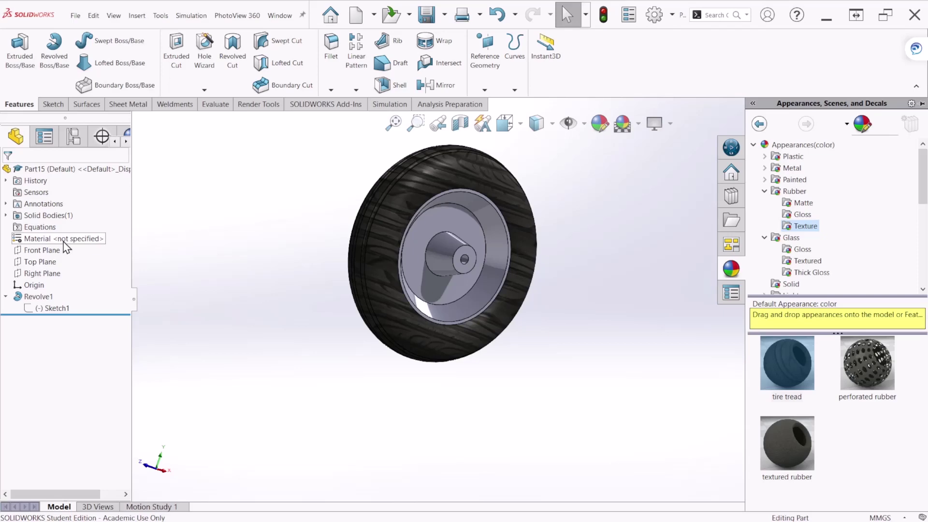
- Start a new sketch on the Right Plane
left_click(38, 274)
middle_click_drag(329, 359, 203, 370)
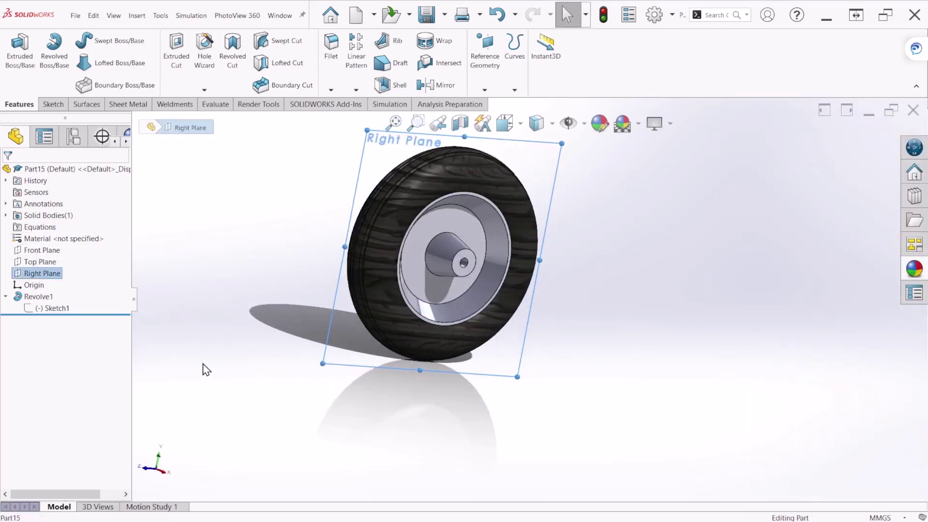
left_click(50, 276)
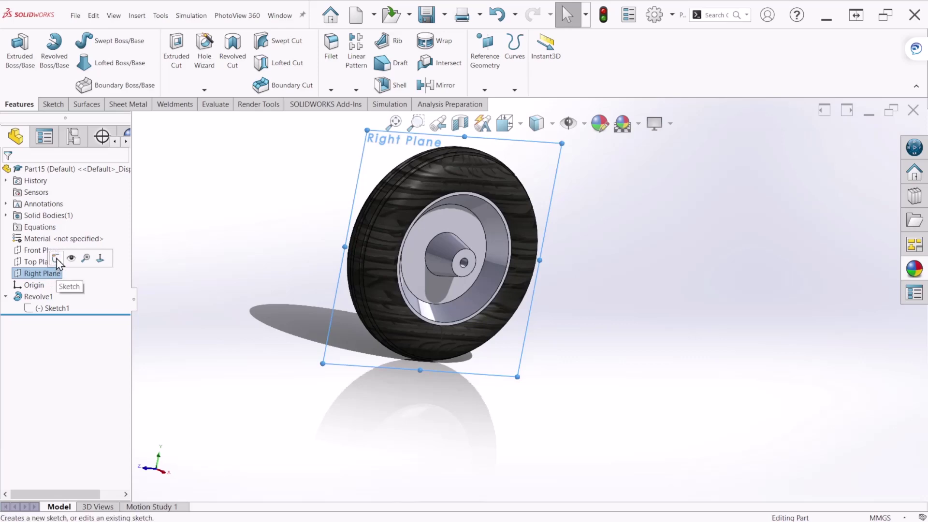
left_click(57, 258)
scroll(617, 263, "down", 1)
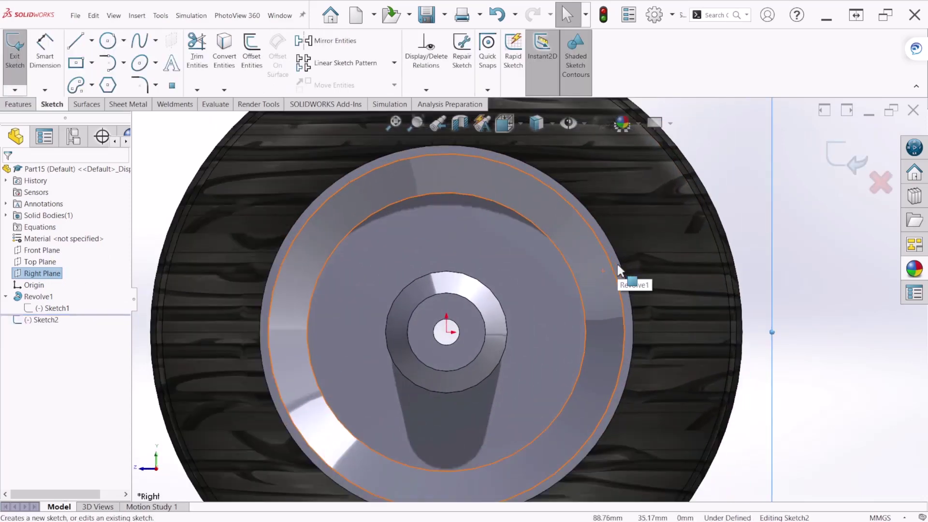
scroll(484, 198, "up", 2)
- Draw a construction circle centred on the origin and dimension it to Ø120
left_click(108, 41)
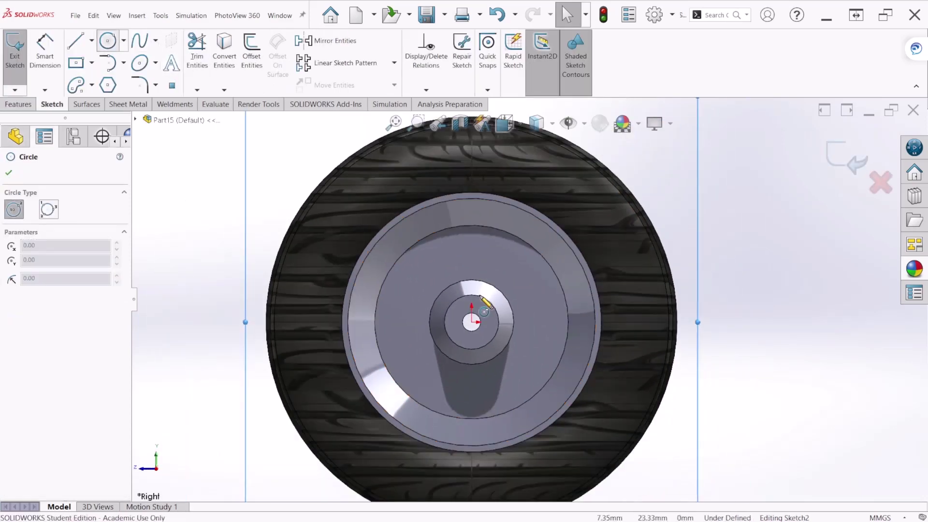
left_click(472, 321)
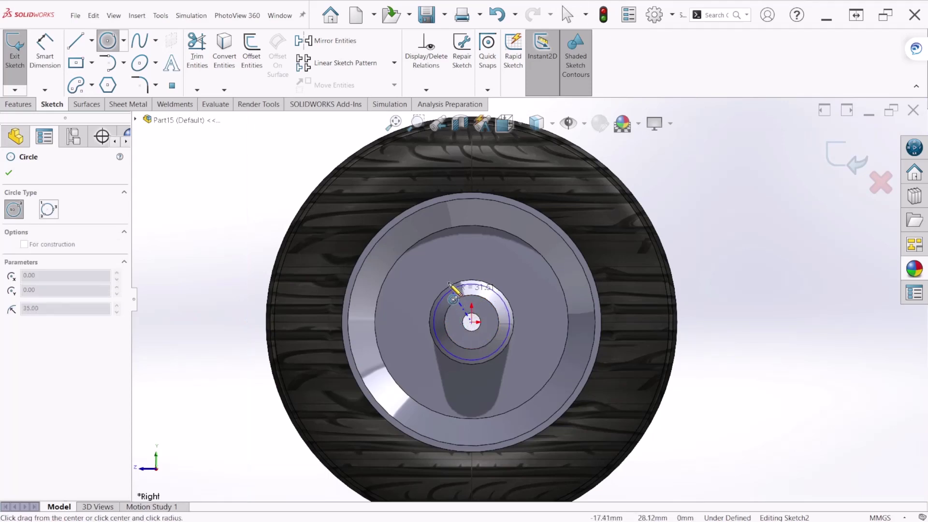
left_click(430, 258)
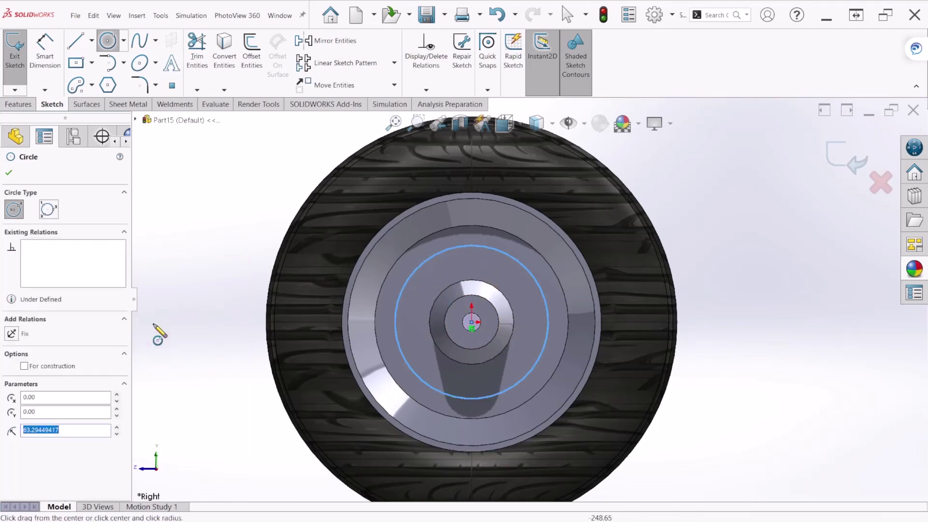
left_click(48, 368)
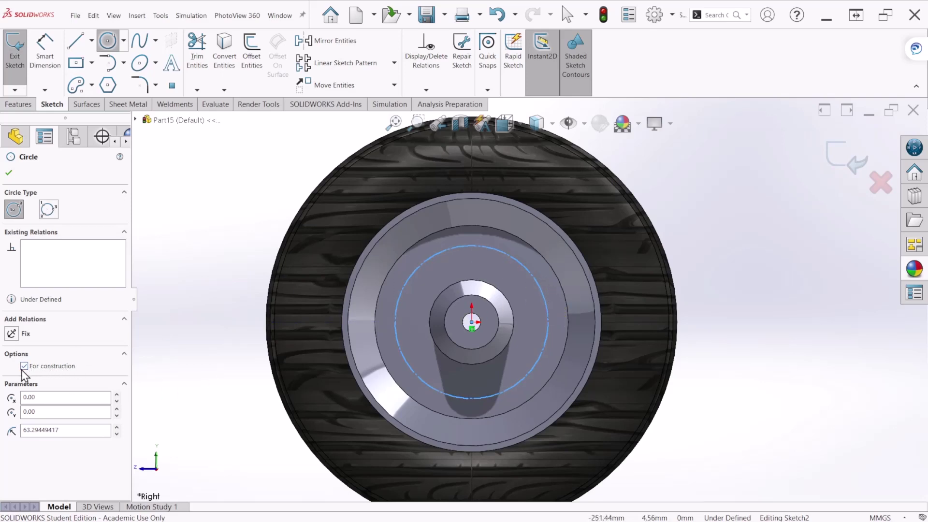
key("Escape")
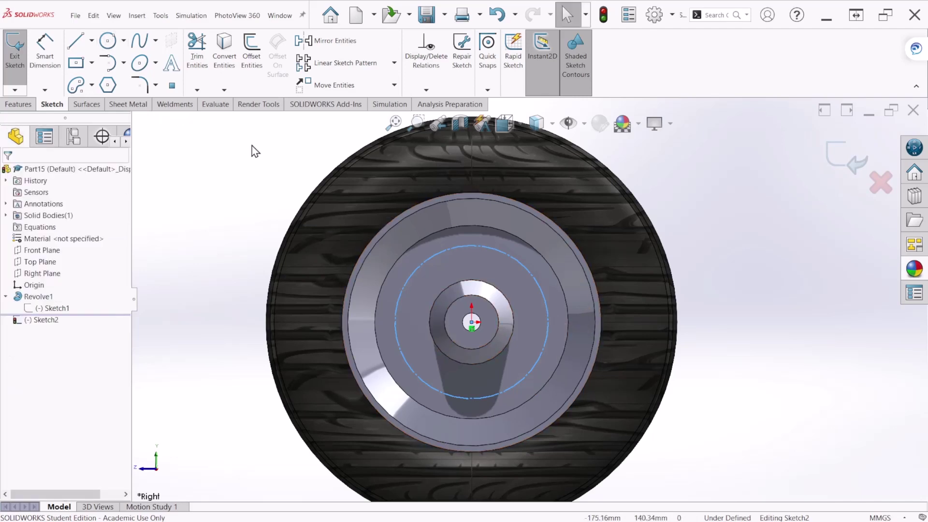
left_click(46, 51)
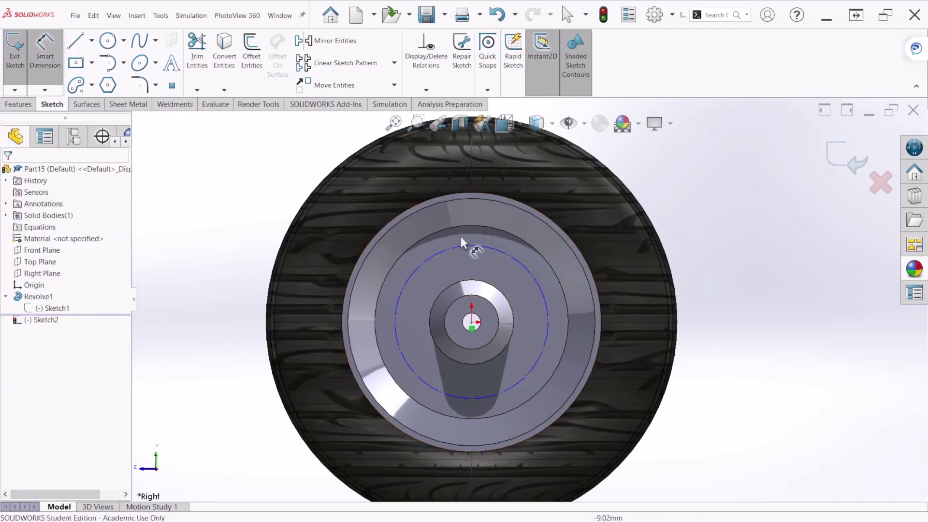
left_click(435, 254)
left_click(244, 212)
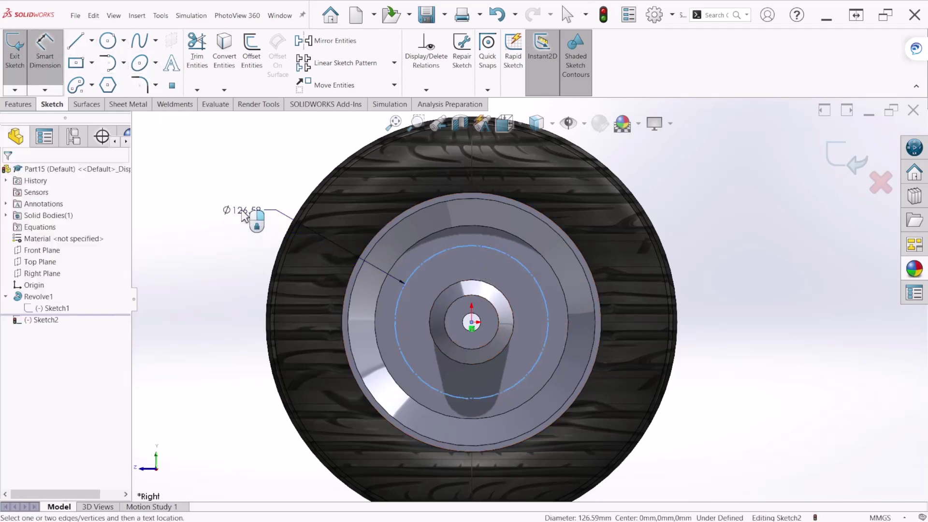
type("120")
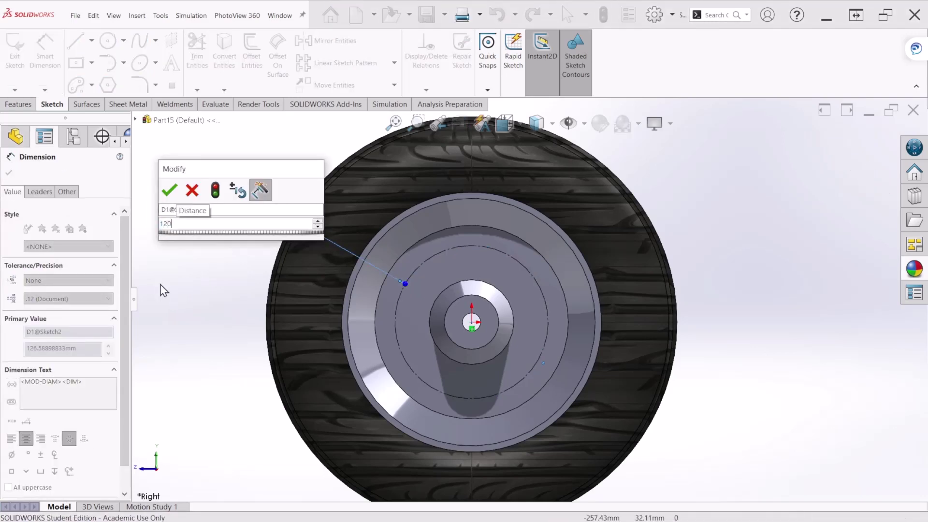
key("Return")
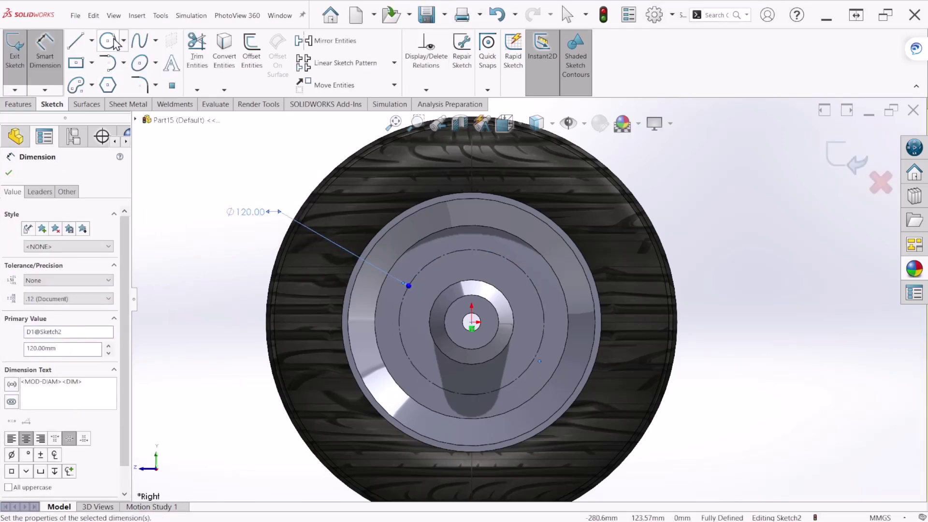
left_click(108, 41)
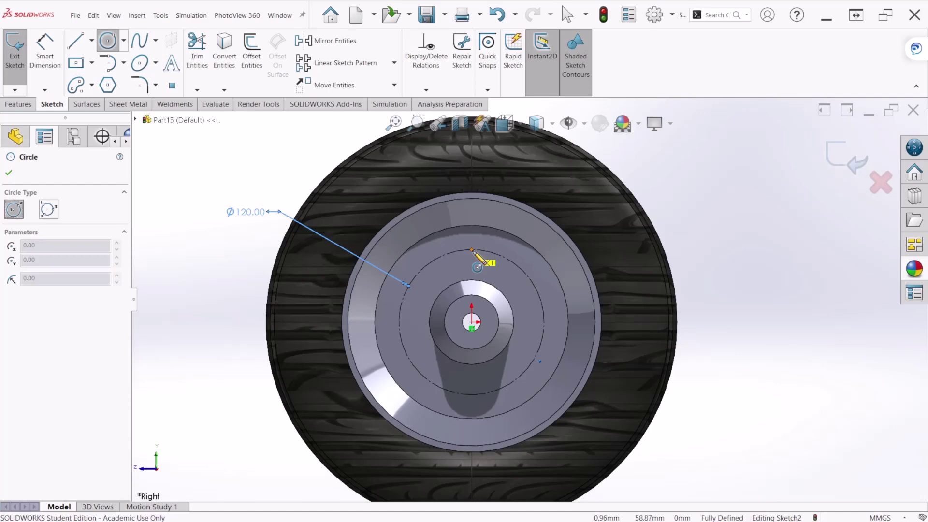
- Draw a circle centred atop the construction circle and dimension it to Ø20
left_click(472, 250)
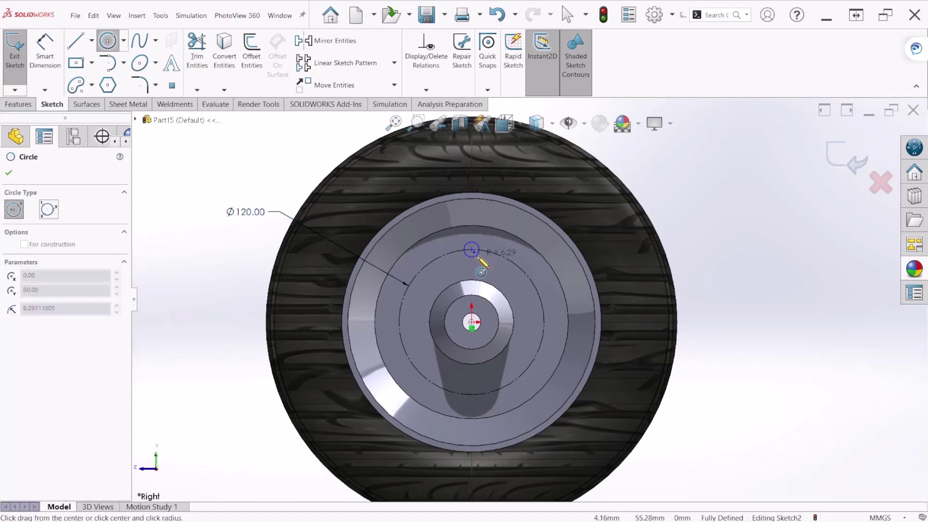
left_click(483, 254)
scroll(514, 303, "down", 3)
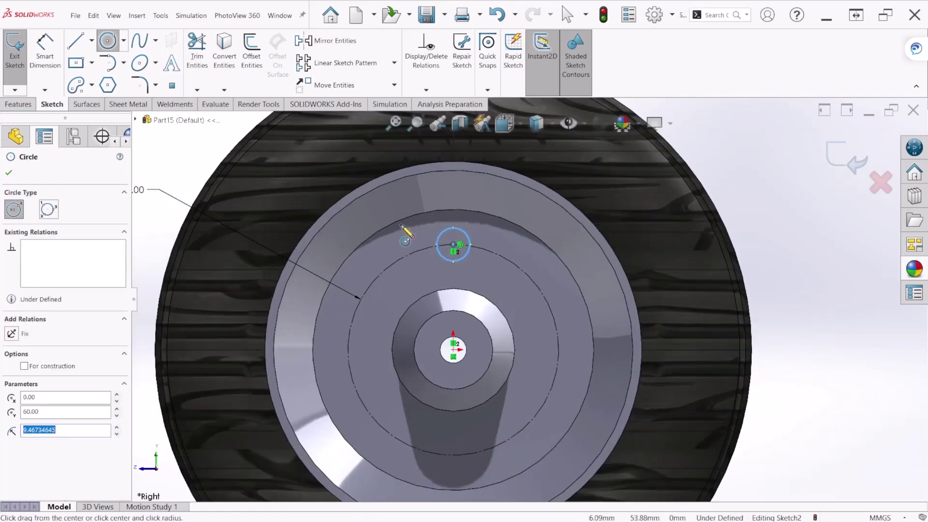
left_click(45, 49)
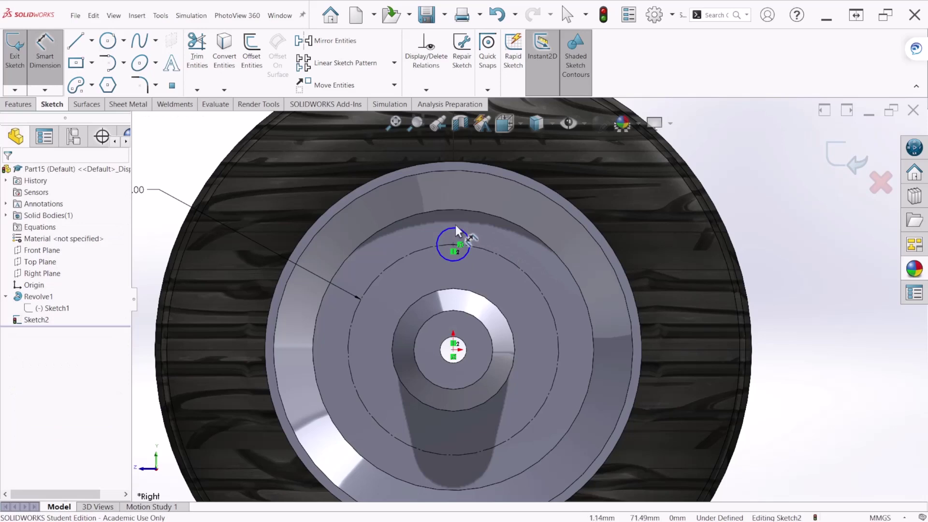
left_click(474, 244)
scroll(477, 247, "up", 2)
scroll(478, 250, "up", 2)
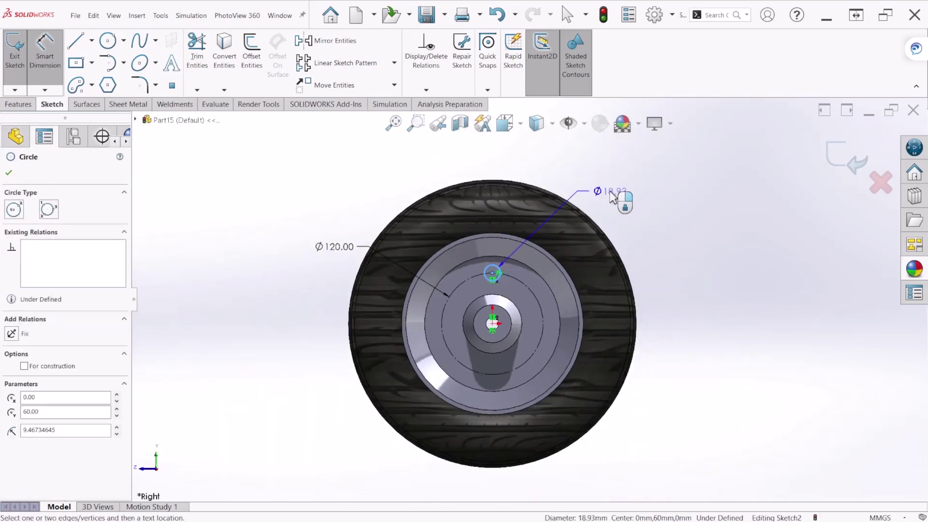
left_click(623, 197)
key("BackSpace")
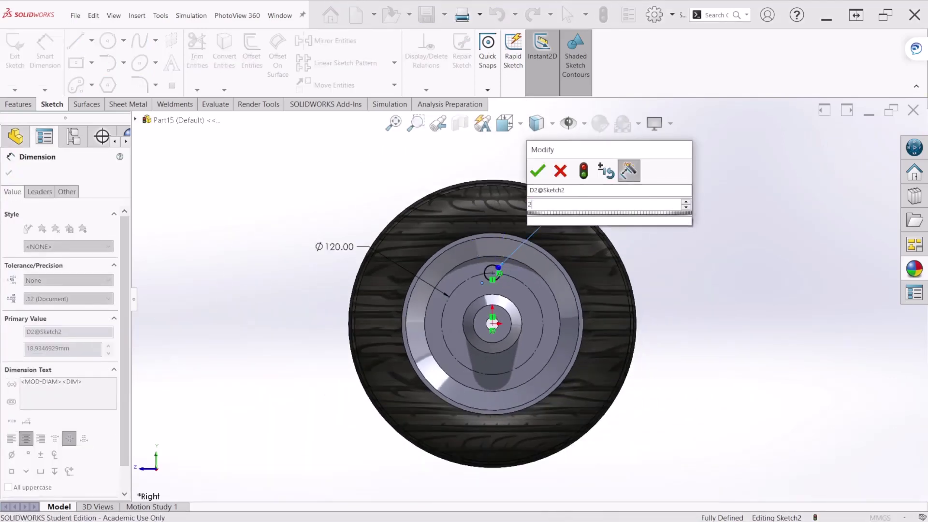
type("20")
key("Return")
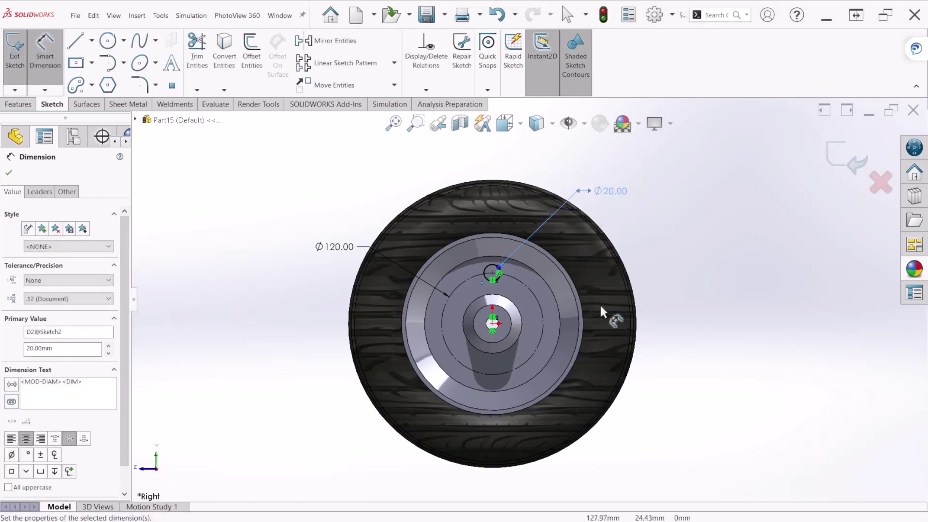
scroll(609, 322, "down", 1)
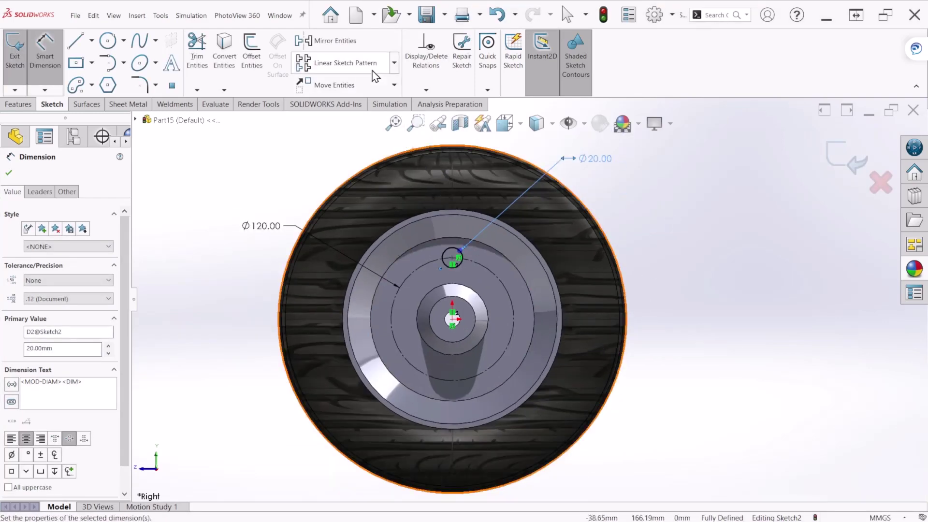
- Dismiss the sketch pattern options and exit Sketch2
left_click(394, 63)
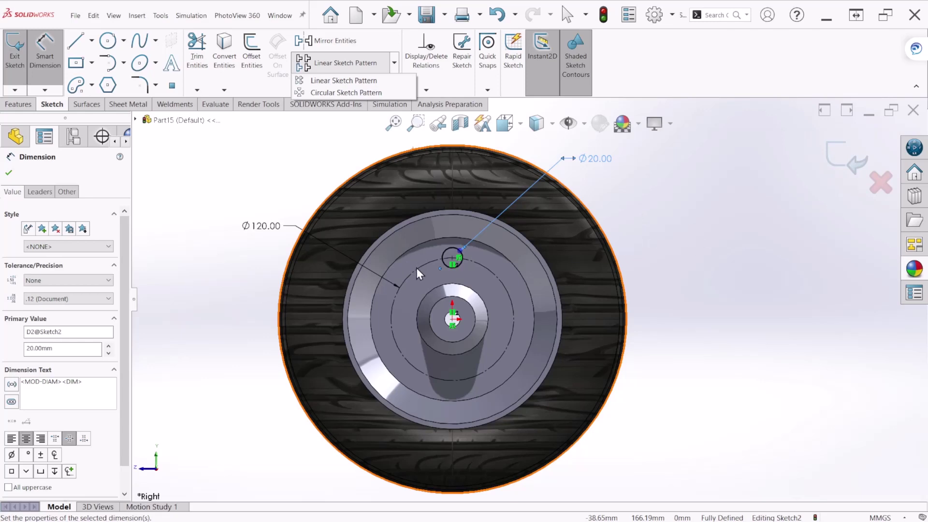
left_click(697, 250)
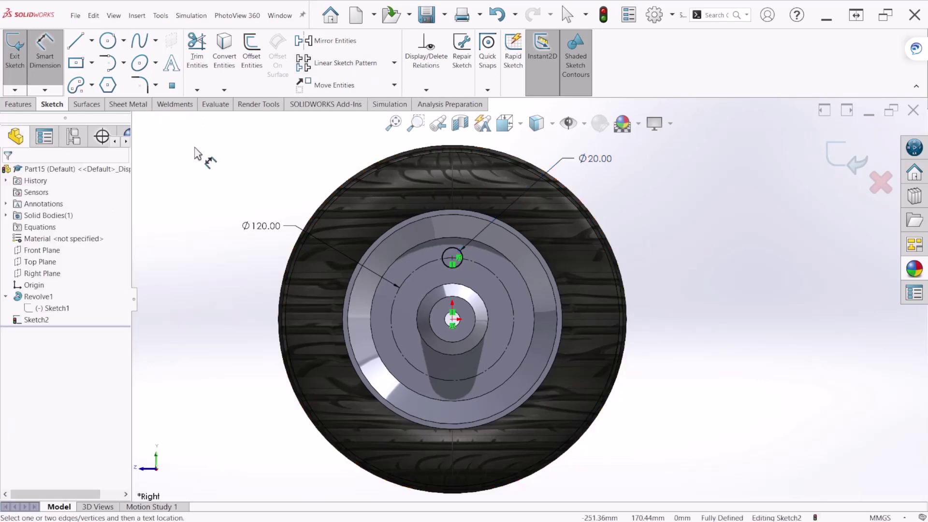
left_click(840, 157)
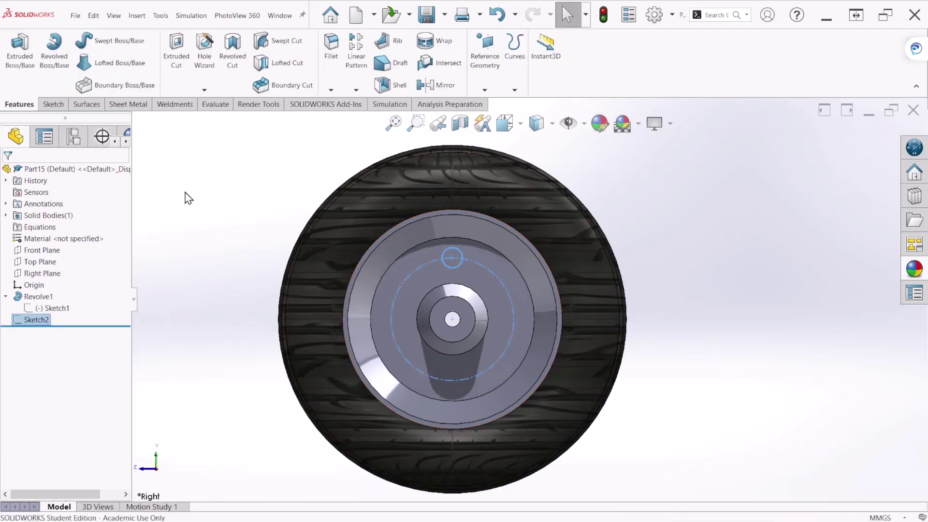
- Cut-extrude the Ø20 circle Through All in both directions to make the hub hole
left_click(177, 71)
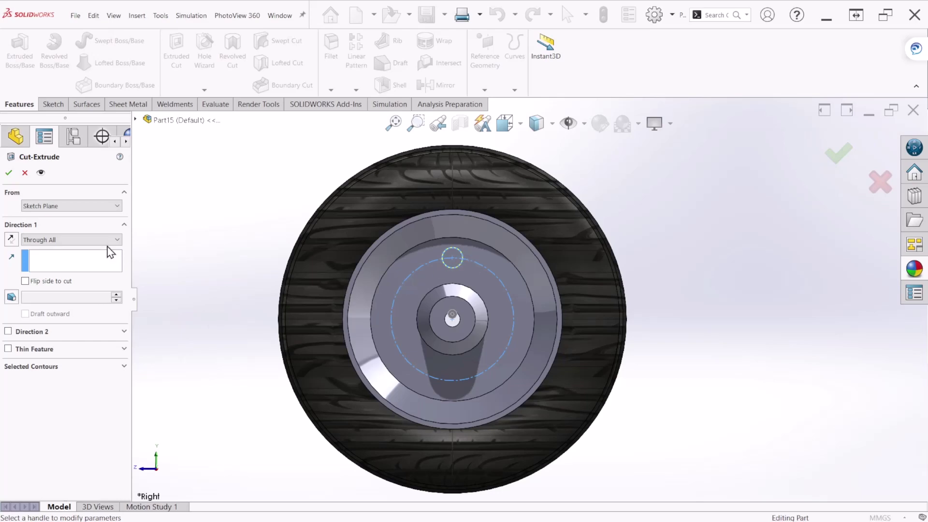
mouse_move(435, 363)
middle_mouse_down()
mouse_move(457, 372)
mouse_move(436, 353)
middle_mouse_up()
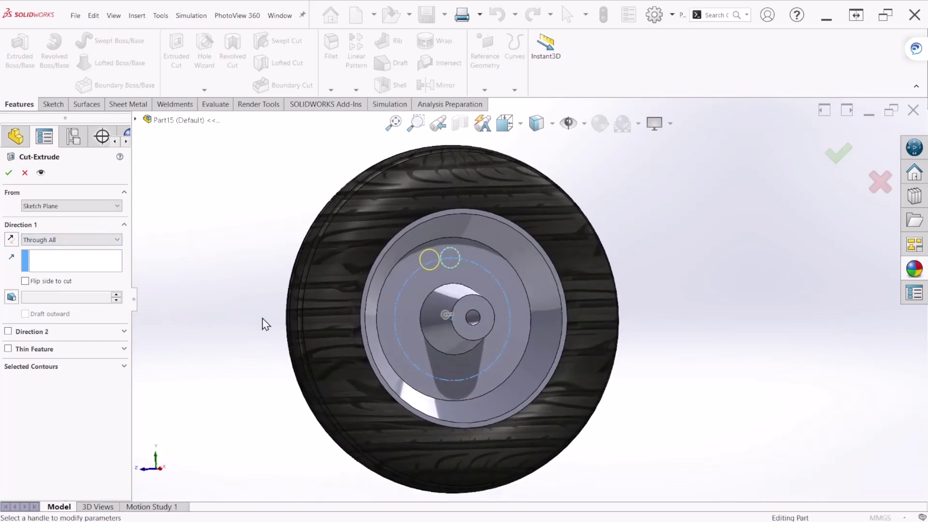
left_click(79, 240)
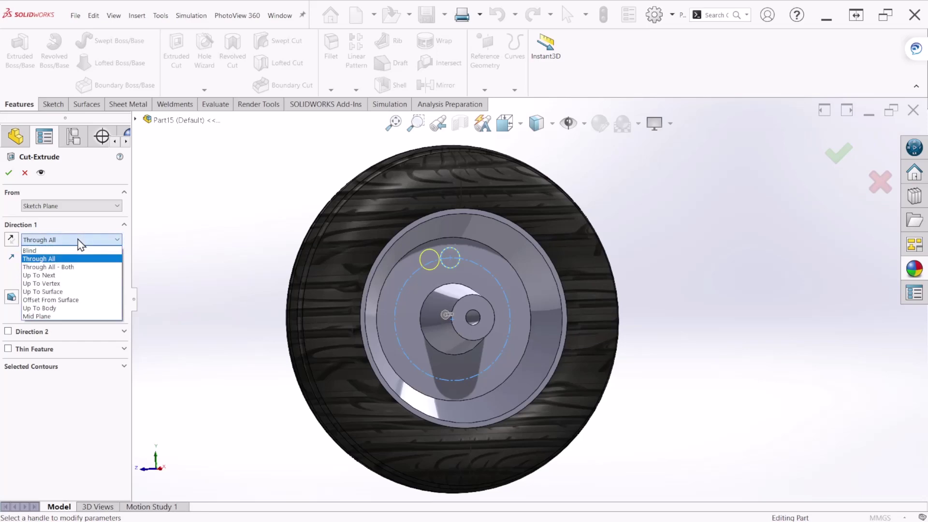
left_click(68, 267)
mouse_move(300, 357)
middle_mouse_down()
mouse_move(384, 371)
mouse_move(305, 352)
mouse_move(255, 357)
mouse_move(265, 367)
mouse_move(292, 363)
middle_mouse_up()
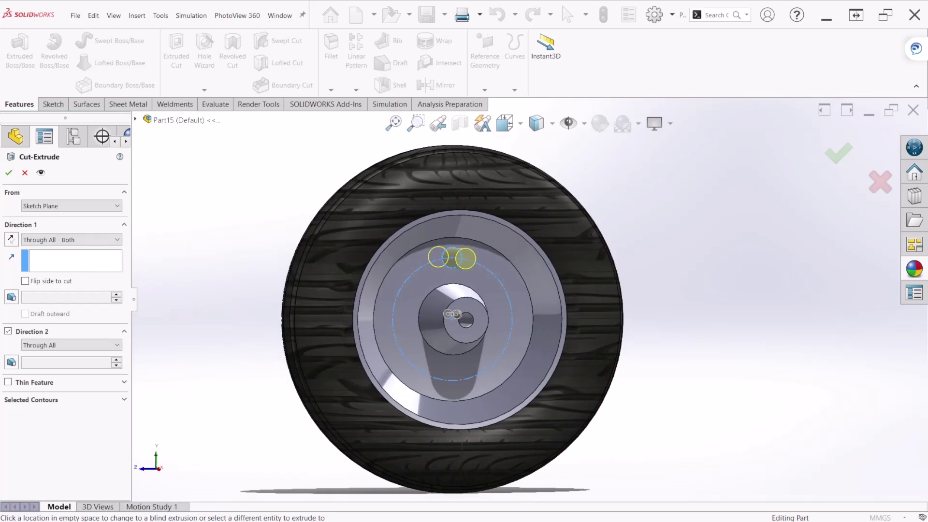
left_click(839, 153)
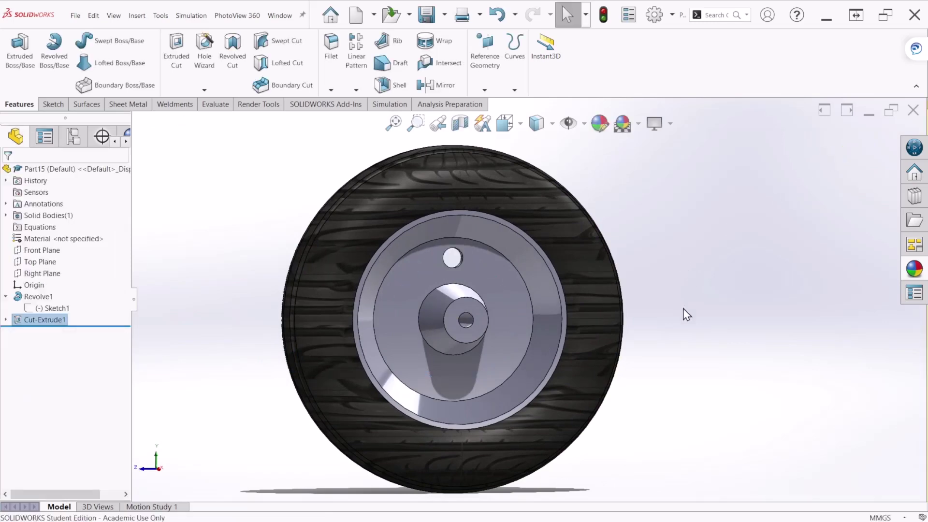
middle_click_drag(691, 296, 651, 324)
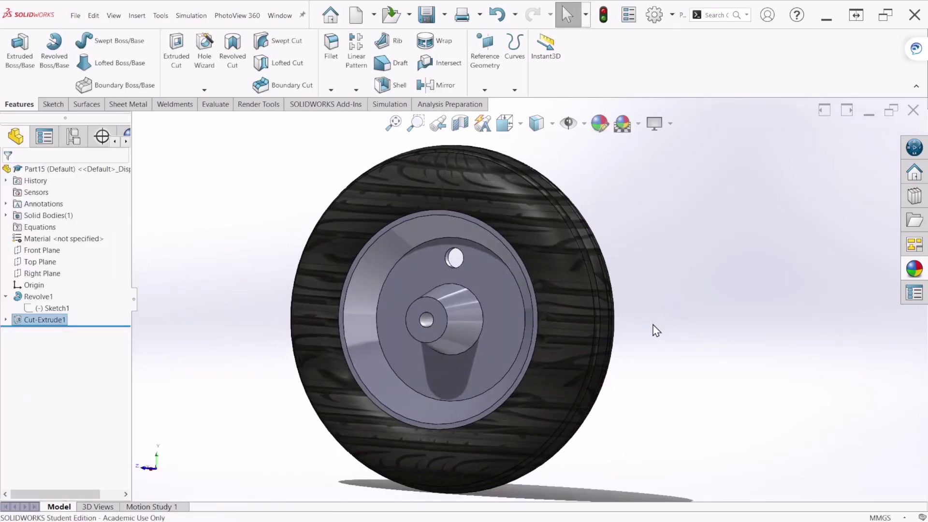
- Start a Circular Pattern of the hub hole using the hub's circular edge as the axis
key("ctrl+7")
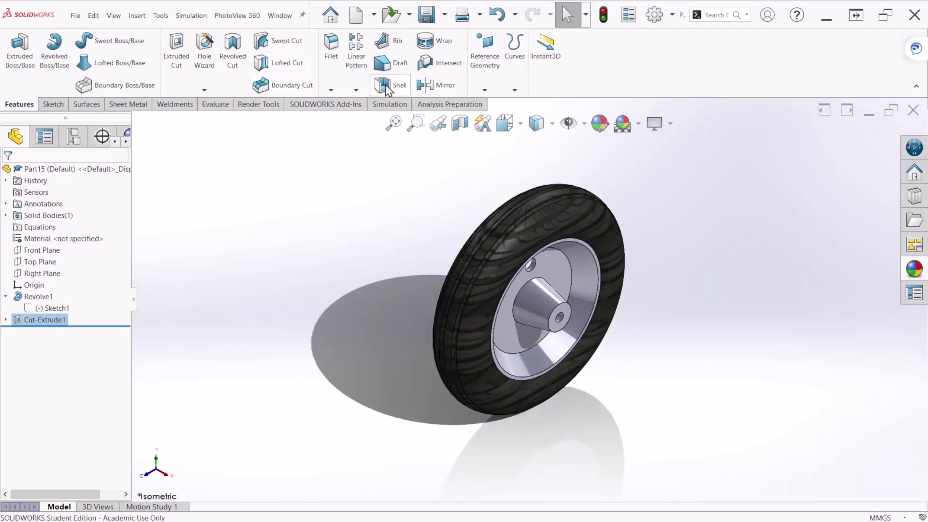
left_click(356, 90)
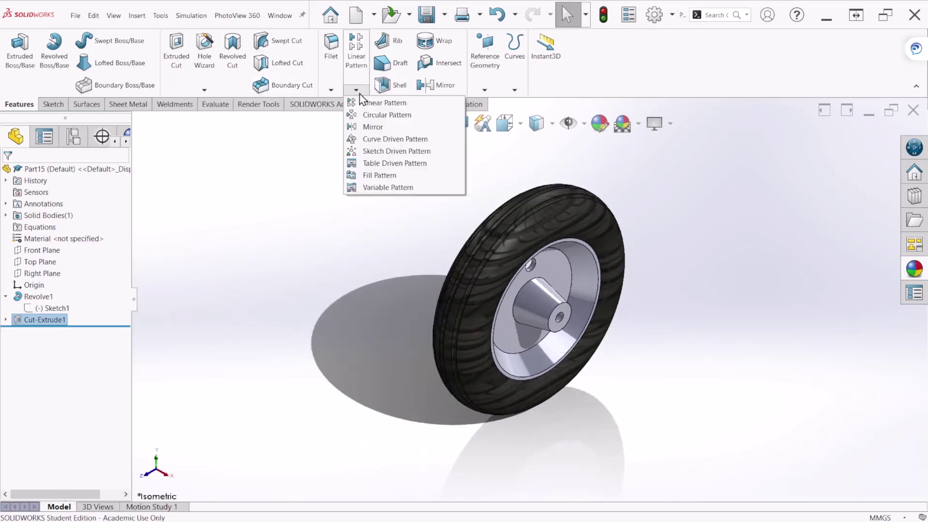
left_click(379, 116)
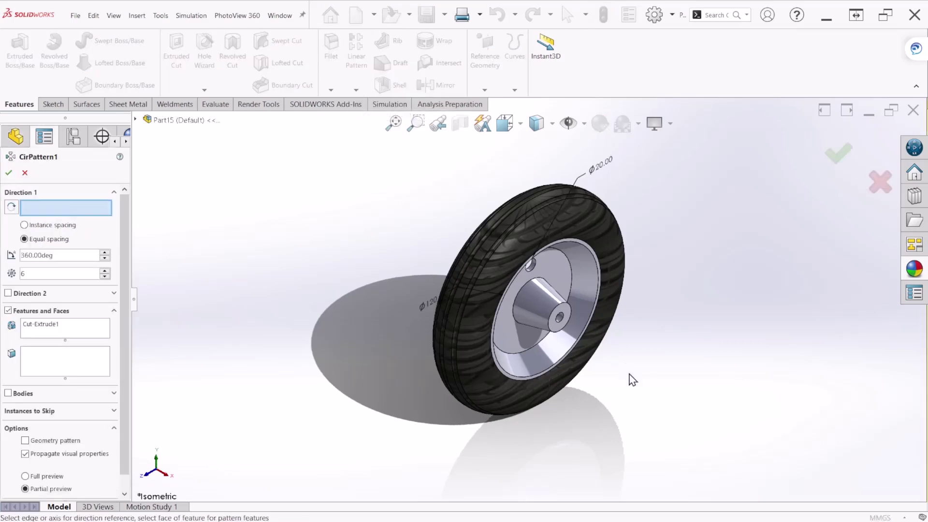
middle_click_drag(630, 379, 612, 346)
scroll(532, 280, "up", 3)
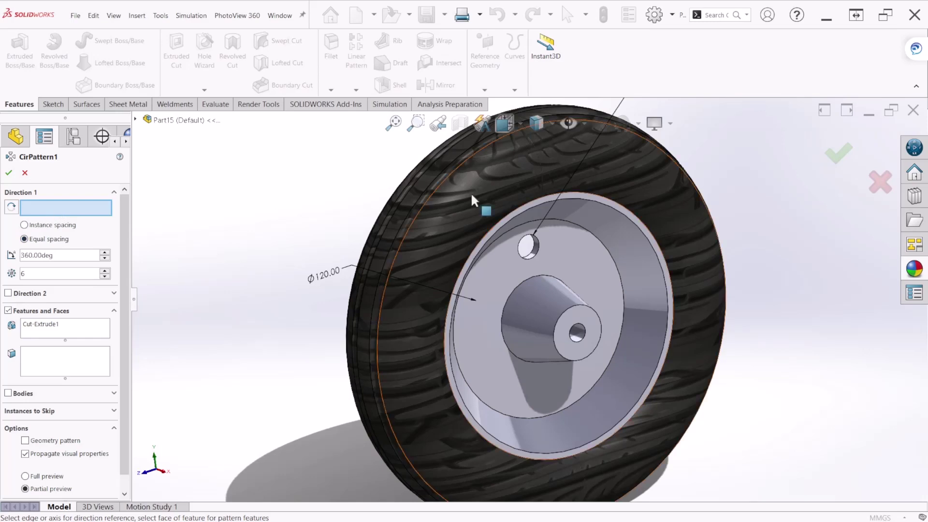
left_click(569, 224)
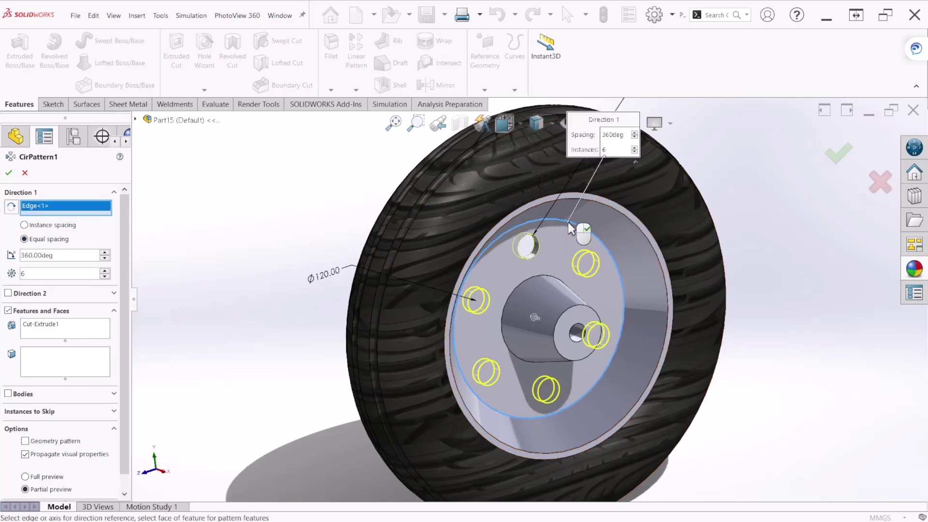
middle_click_drag(640, 315, 690, 392)
scroll(755, 392, "up", 3)
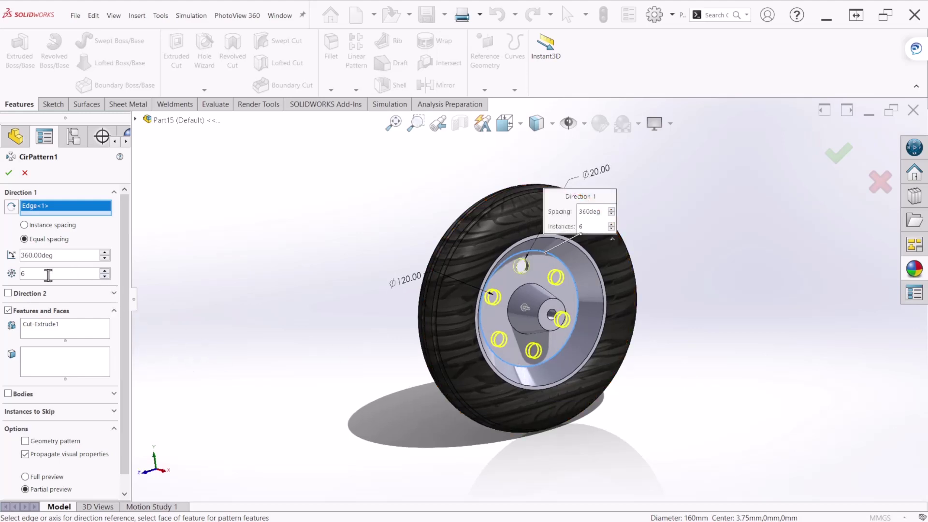
- Set the pattern to 4 instances, confirm it, and return to the isometric view
double_click(34, 274)
type("4")
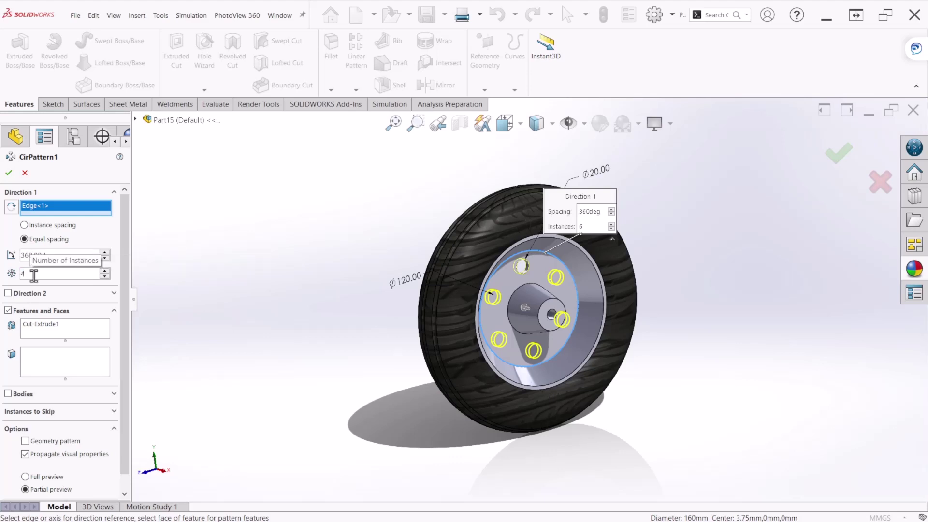
key("Return")
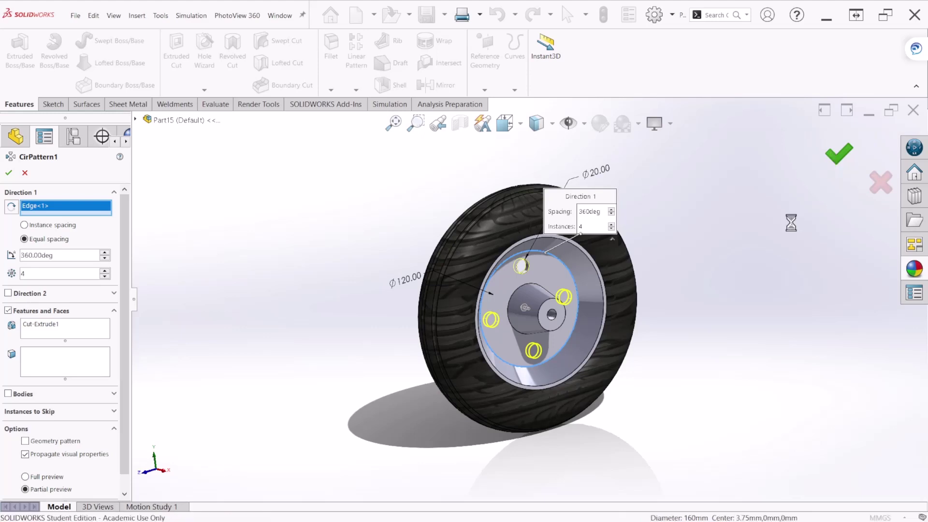
left_click(839, 154)
middle_click_drag(705, 352, 650, 315)
key("ctrl+7")
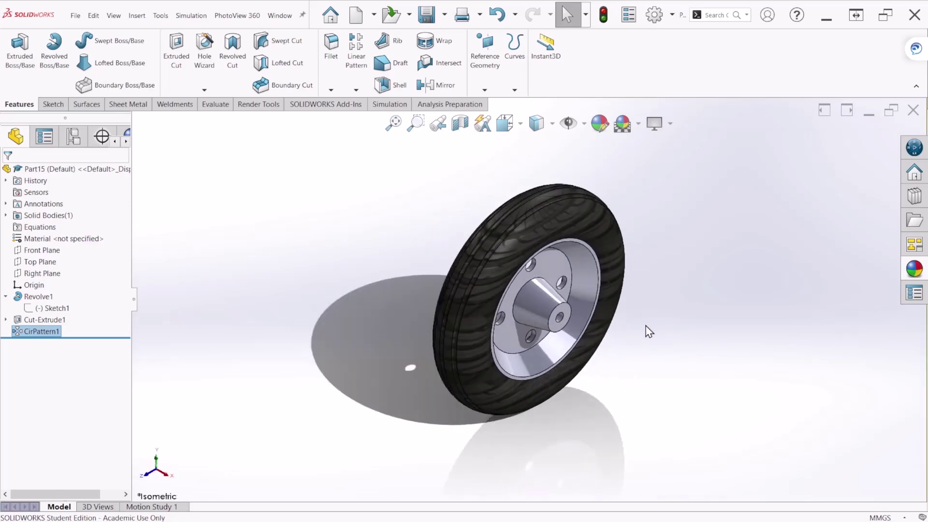
- Apply the Metal polished steel appearance to the Revolve1 wheel body
scroll(629, 334, "down", 3)
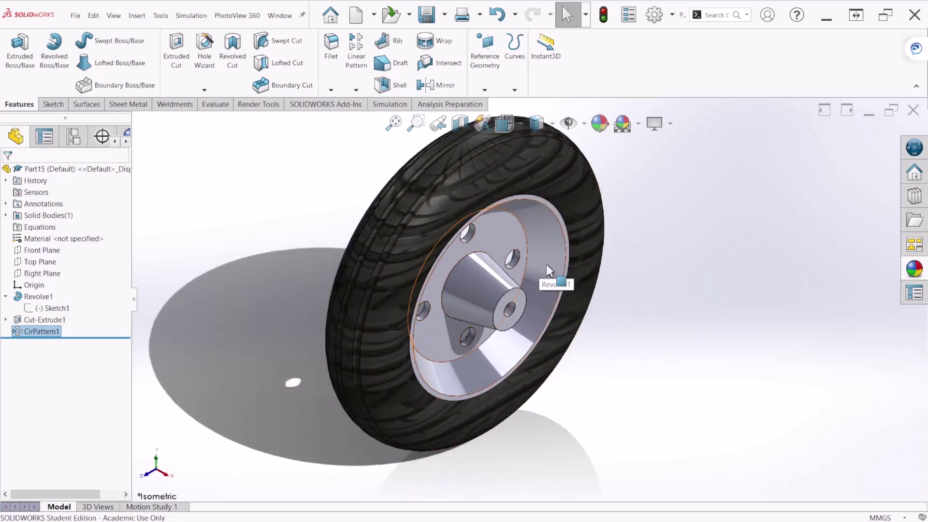
middle_click_drag(511, 310, 552, 279)
scroll(541, 290, "up", 3)
scroll(486, 289, "down", 3)
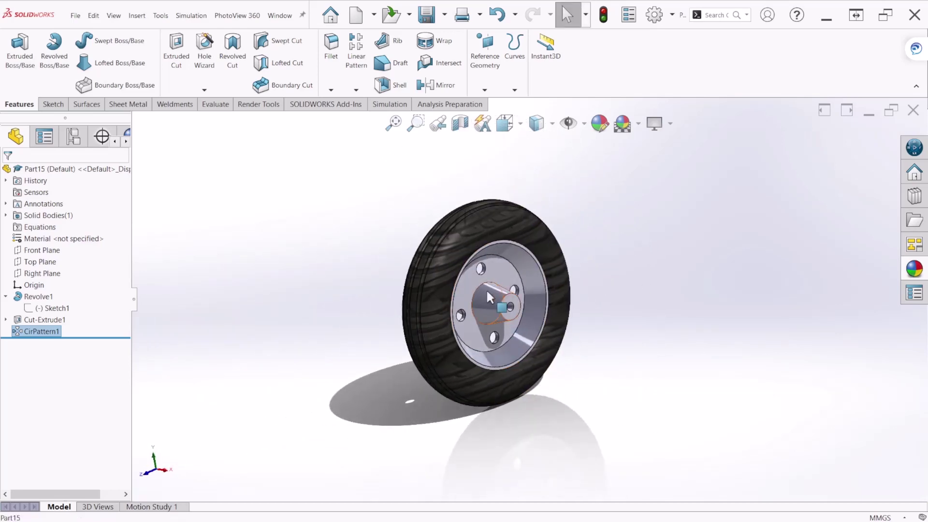
scroll(601, 347, "down", 2)
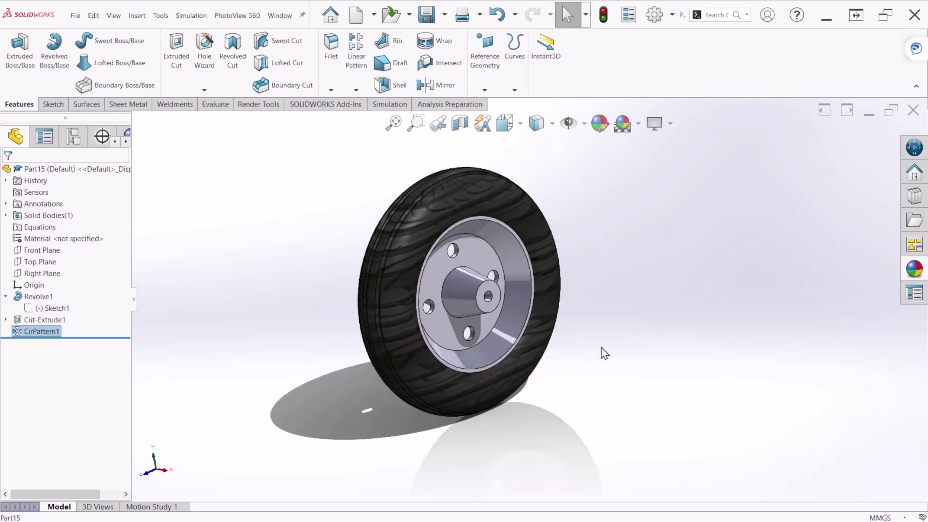
scroll(604, 353, "down", 2)
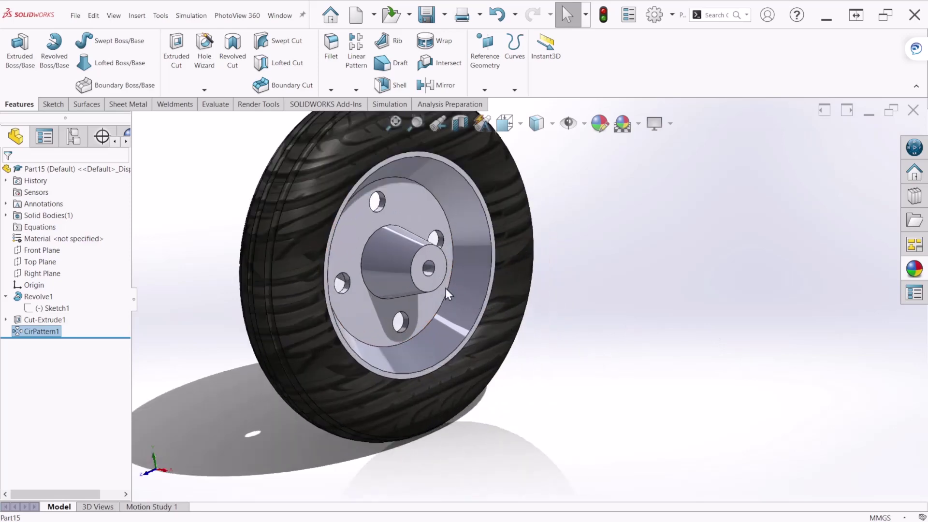
left_click(416, 211)
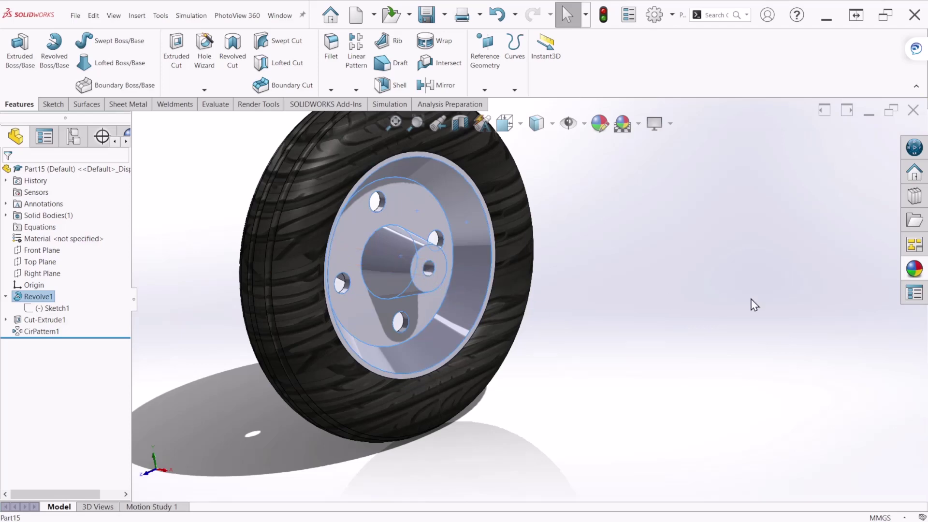
left_click(914, 270)
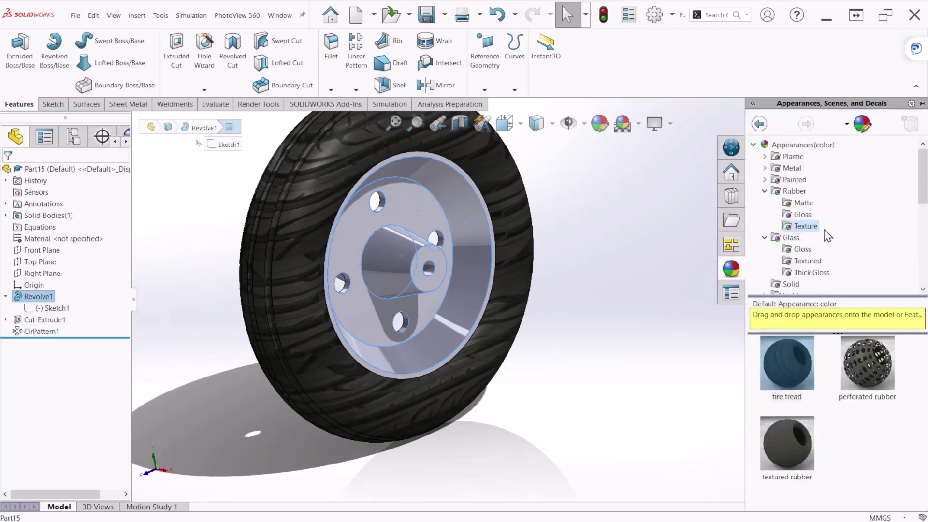
left_click(794, 168)
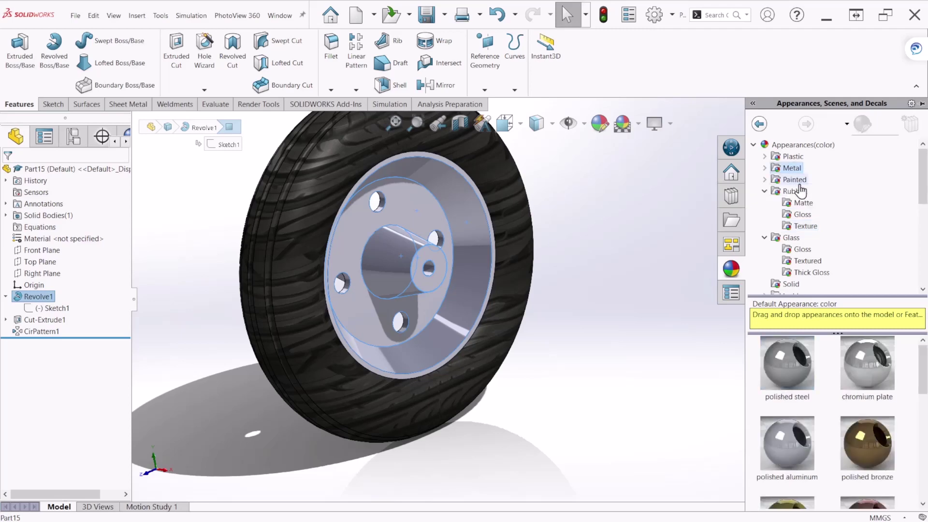
double_click(790, 363)
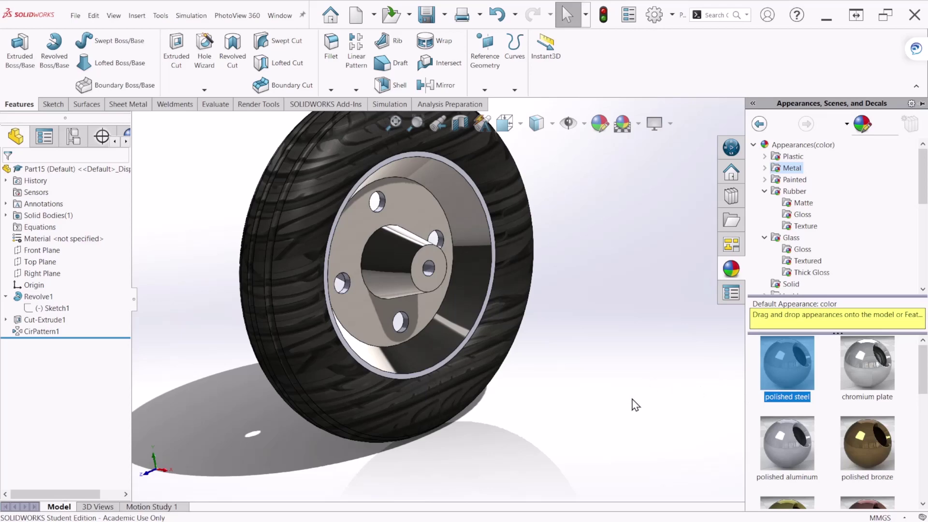
middle_click_drag(574, 398, 552, 398)
scroll(575, 389, "up", 5)
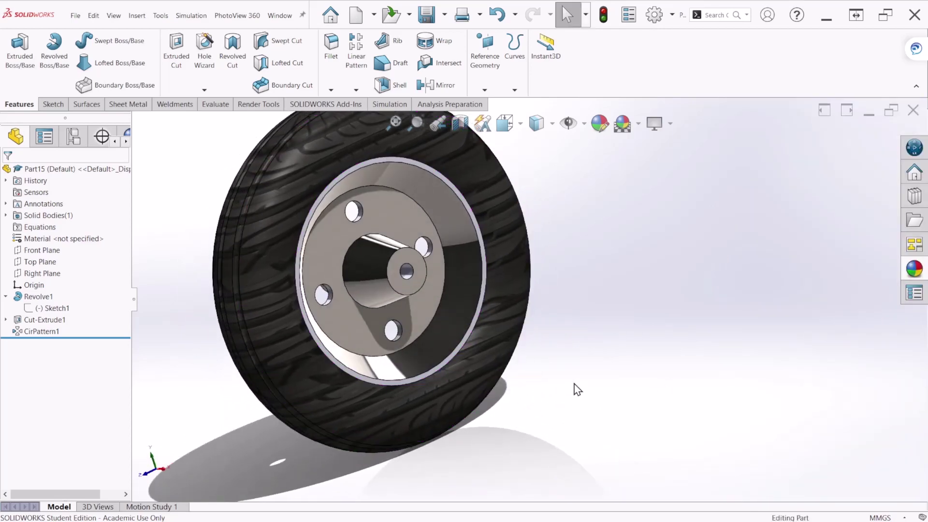
middle_click_drag(404, 422, 568, 365)
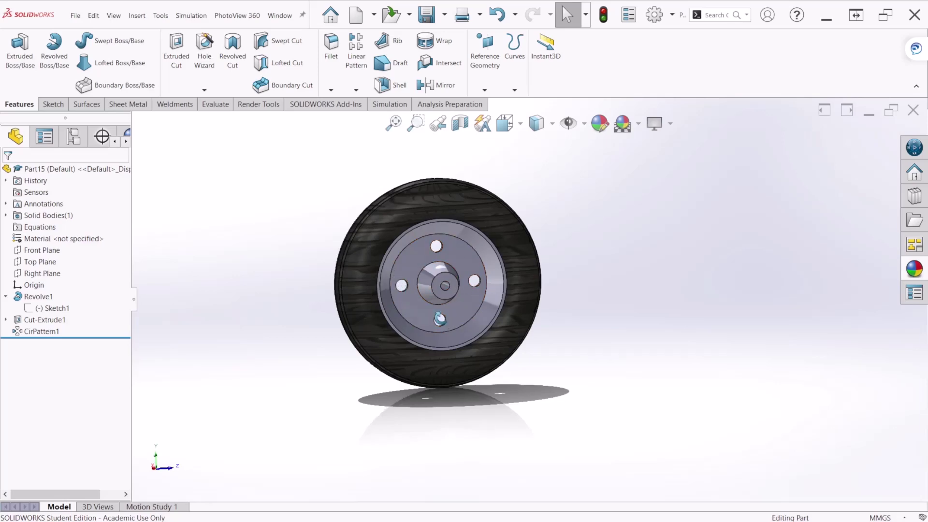
middle_click_drag(448, 274, 482, 317)
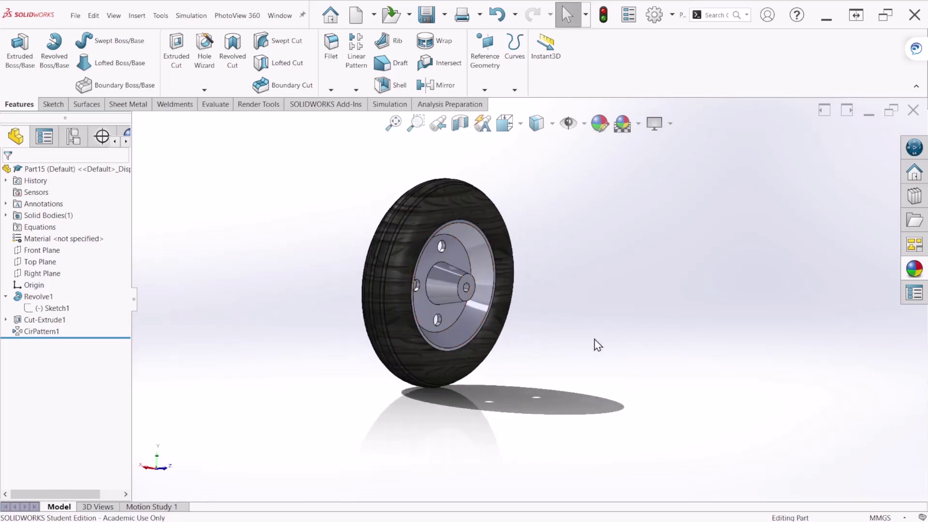
middle_click_drag(598, 344, 373, 358)
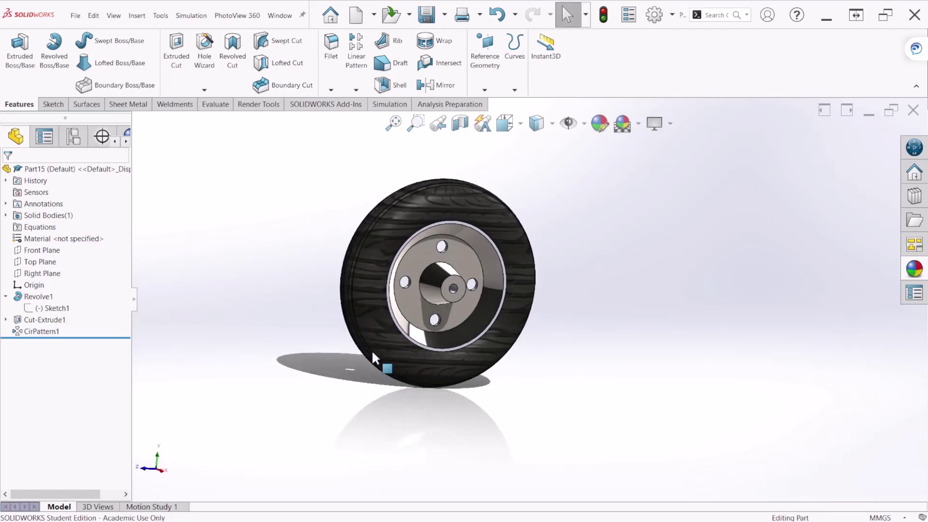